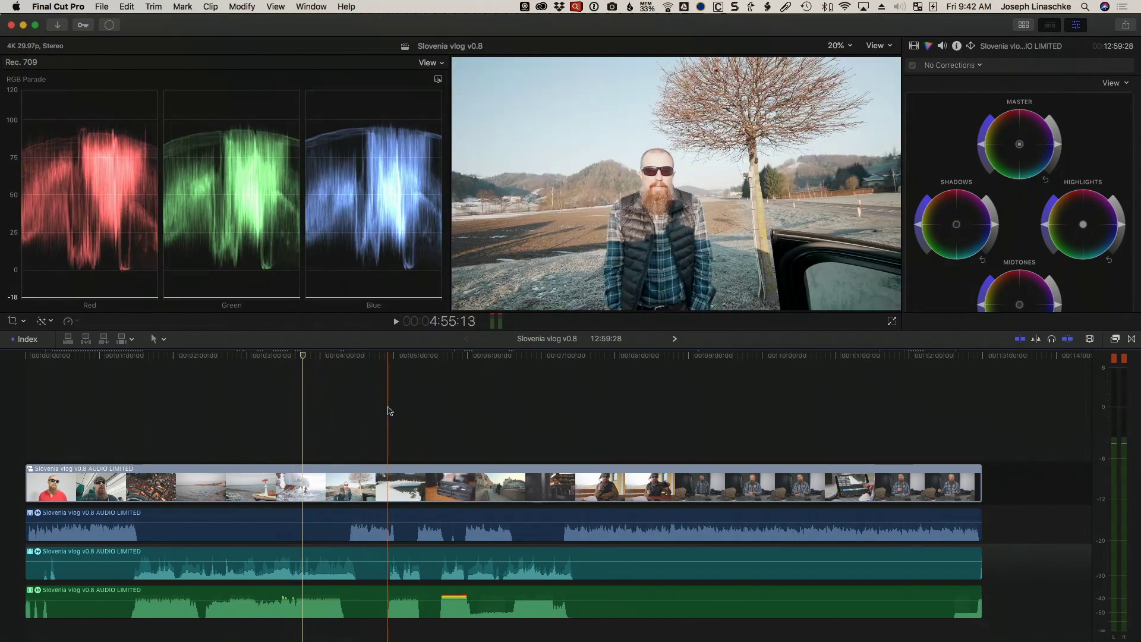
# Show the audio lanes in the project timeline, and hide them again.
pyautogui.scroll(-1, 390, 409)
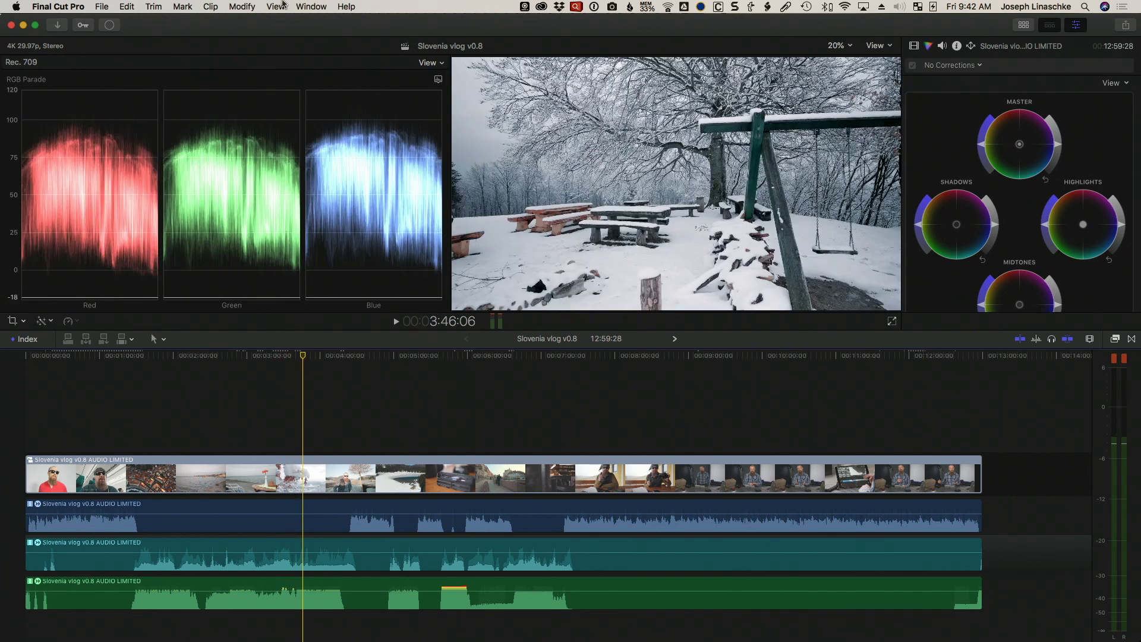
pyautogui.click(250, 6)
pyautogui.moveTo(263, 3)
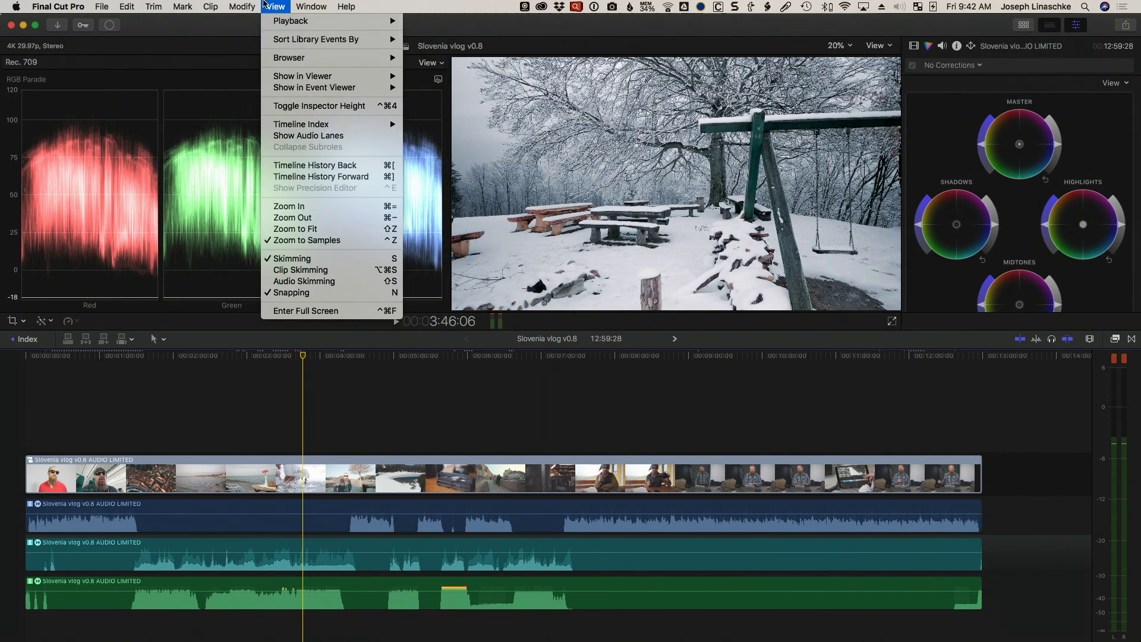
pyautogui.click(300, 136)
pyautogui.click(277, 7)
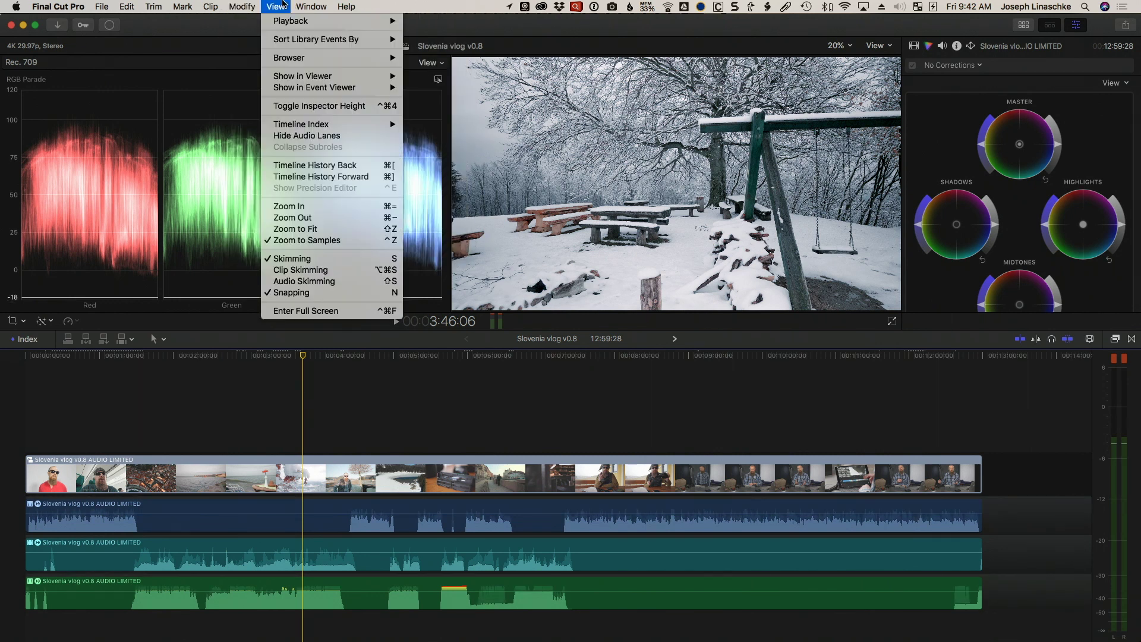
pyautogui.click(283, 136)
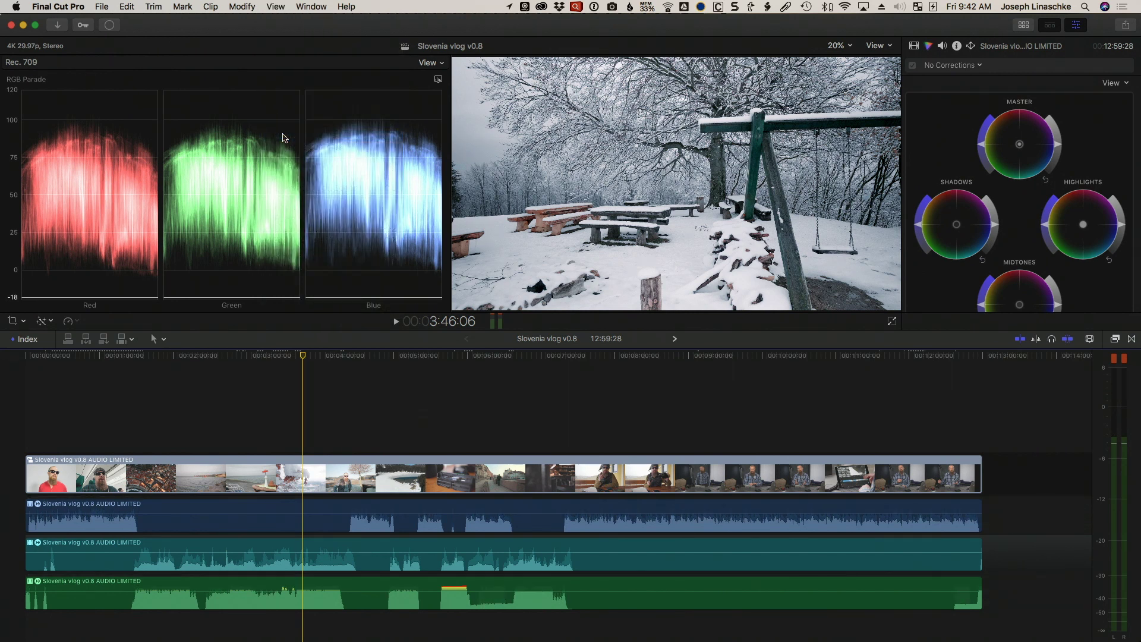
# Open the timeline's Roles index and collapse the Effects audio lane.
pyautogui.click(26, 338)
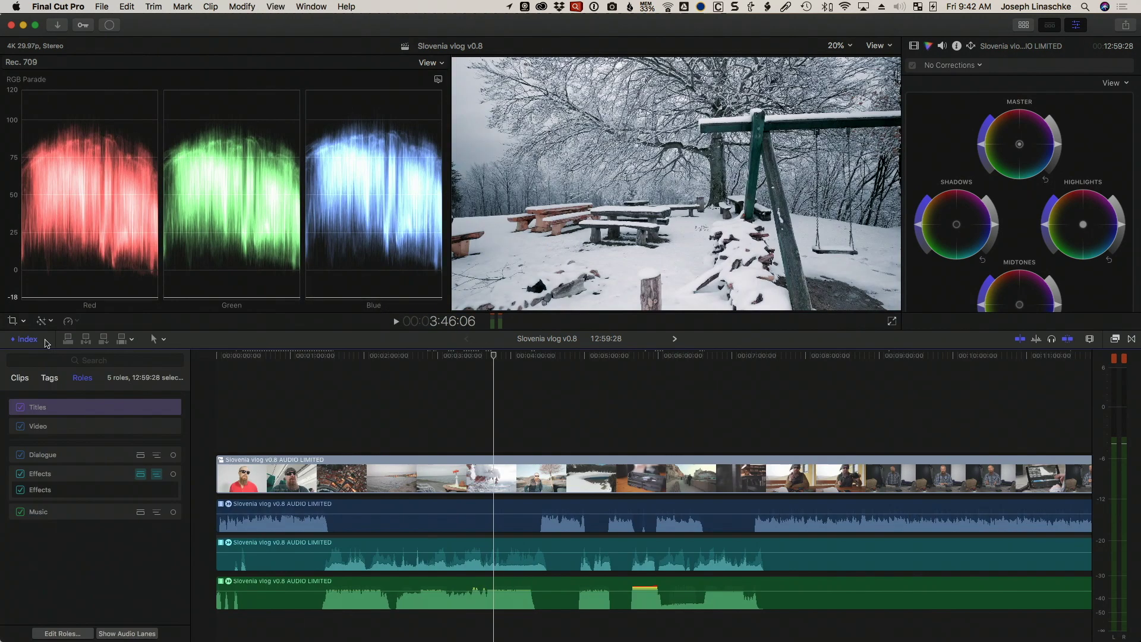
pyautogui.click(140, 474)
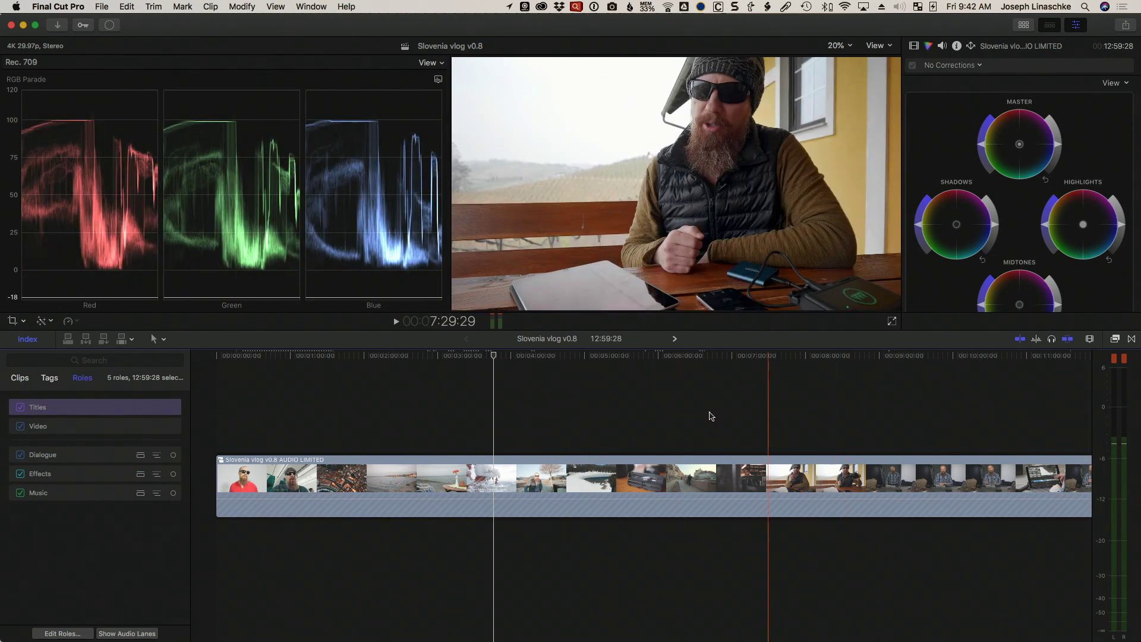
# Open the Slovenia vlog v0.8 AUDIO LIMITED compound clip, look over its stacked clips and return to the parent timeline.
pyautogui.click(559, 482)
pyautogui.doubleClick(557, 483)
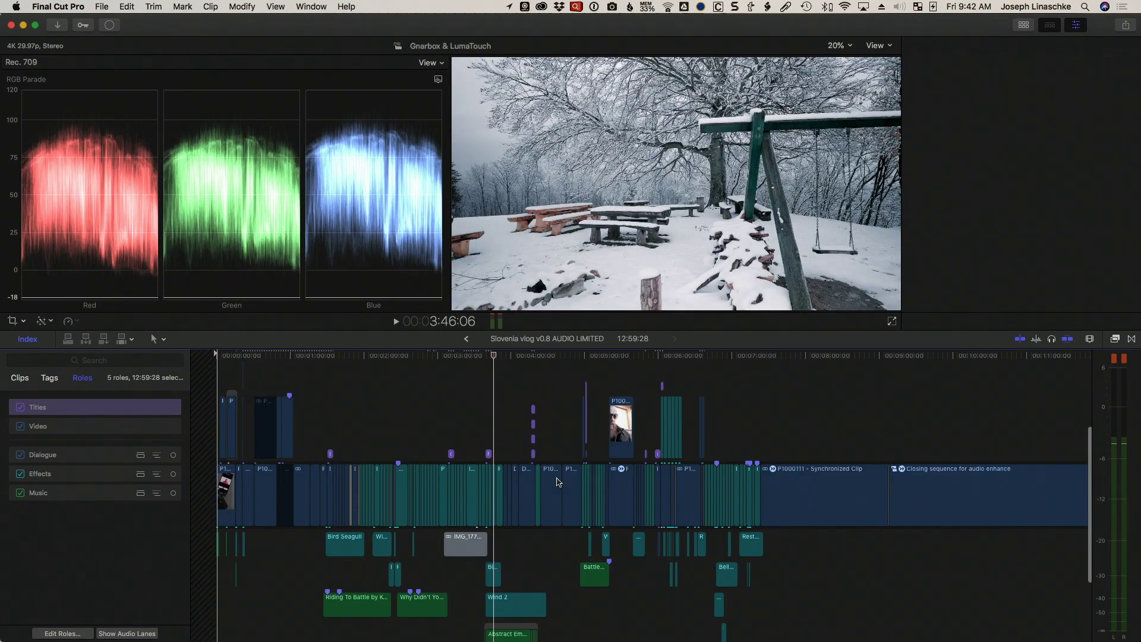
pyautogui.scroll(10, 532, 505)
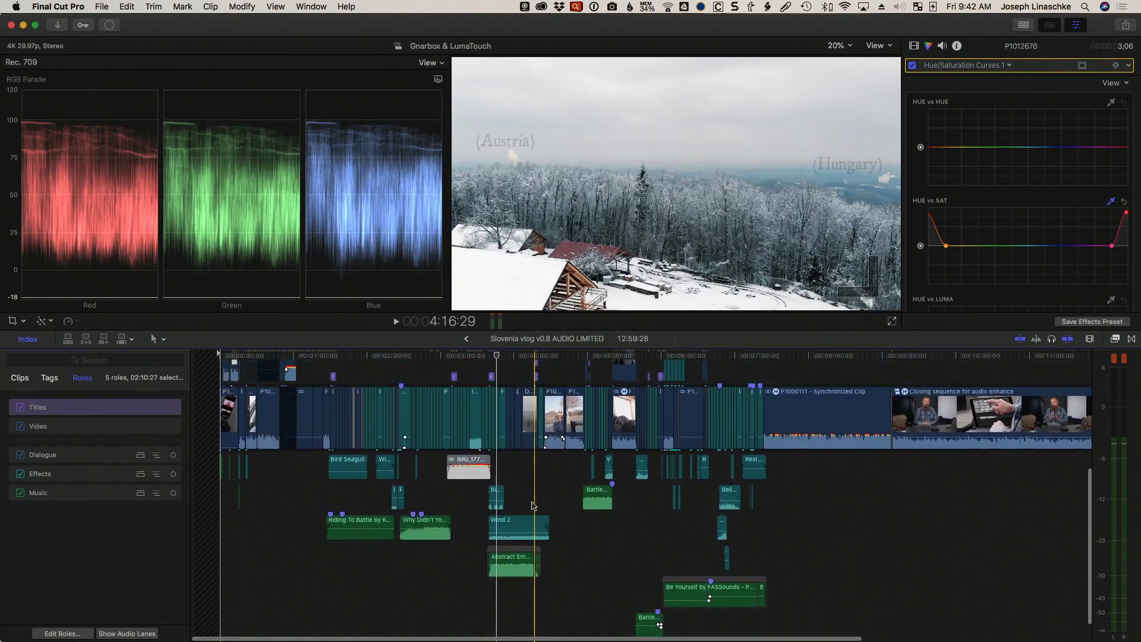
pyautogui.scroll(-5, 532, 505)
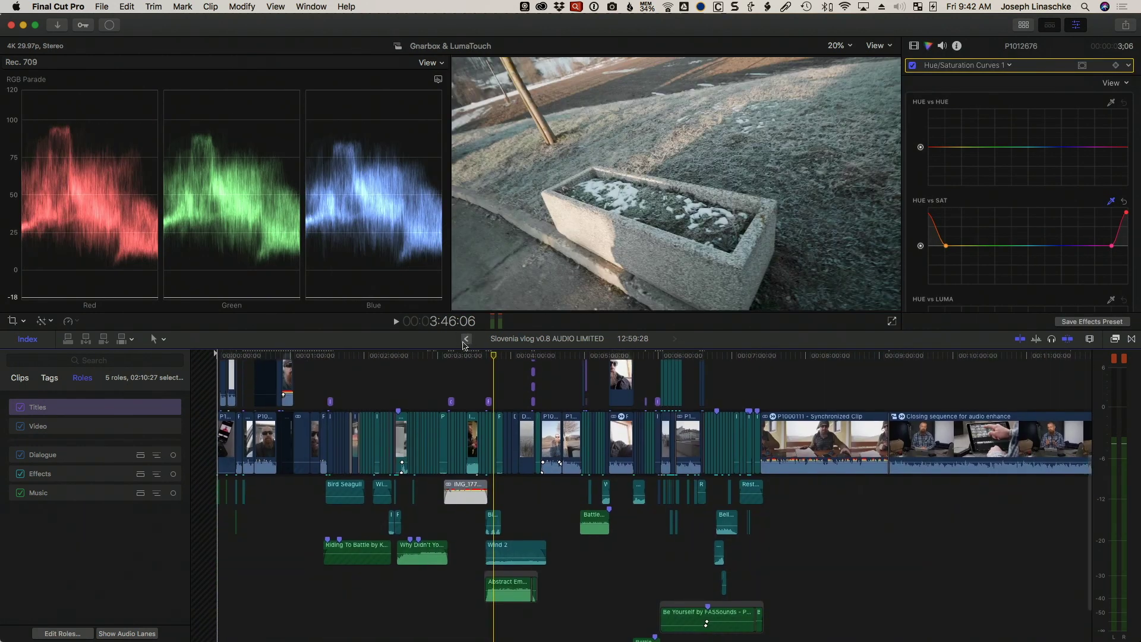
pyautogui.press('super+bracketleft')
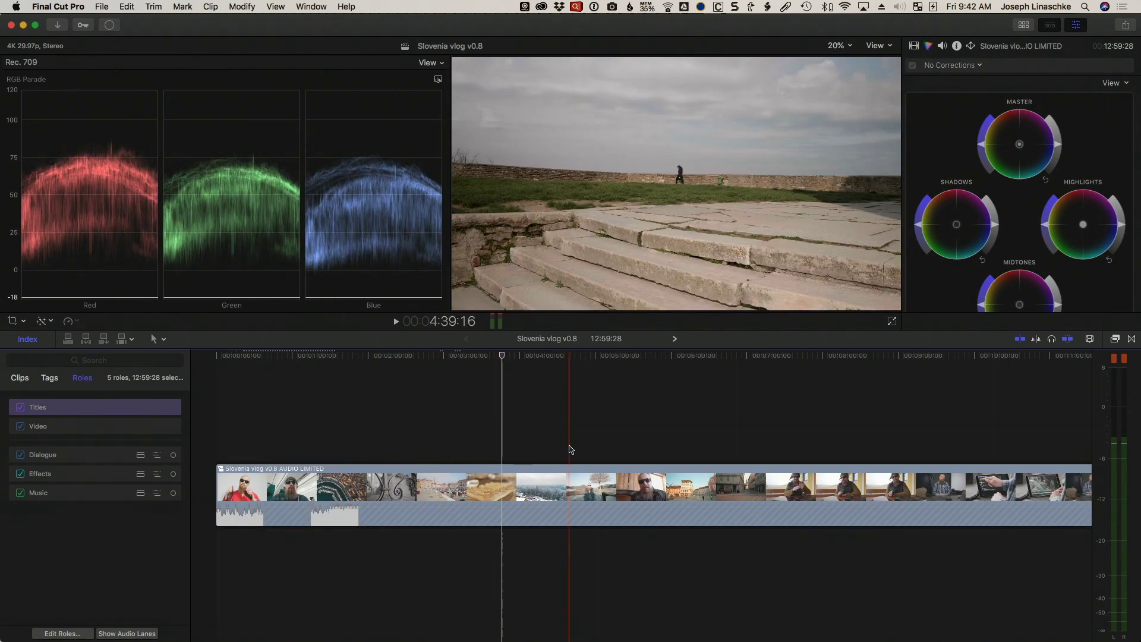
# Place the playhead at 4:39:16 in the parent timeline and show the compound clip's audio lanes.
pyautogui.click(570, 450)
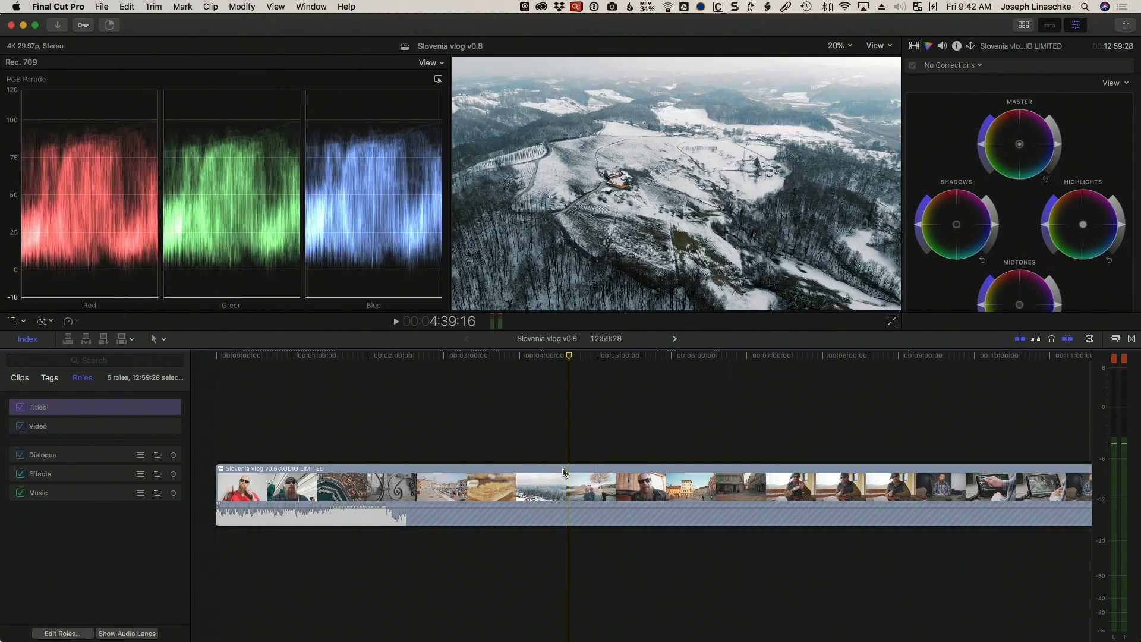
pyautogui.click(252, 6)
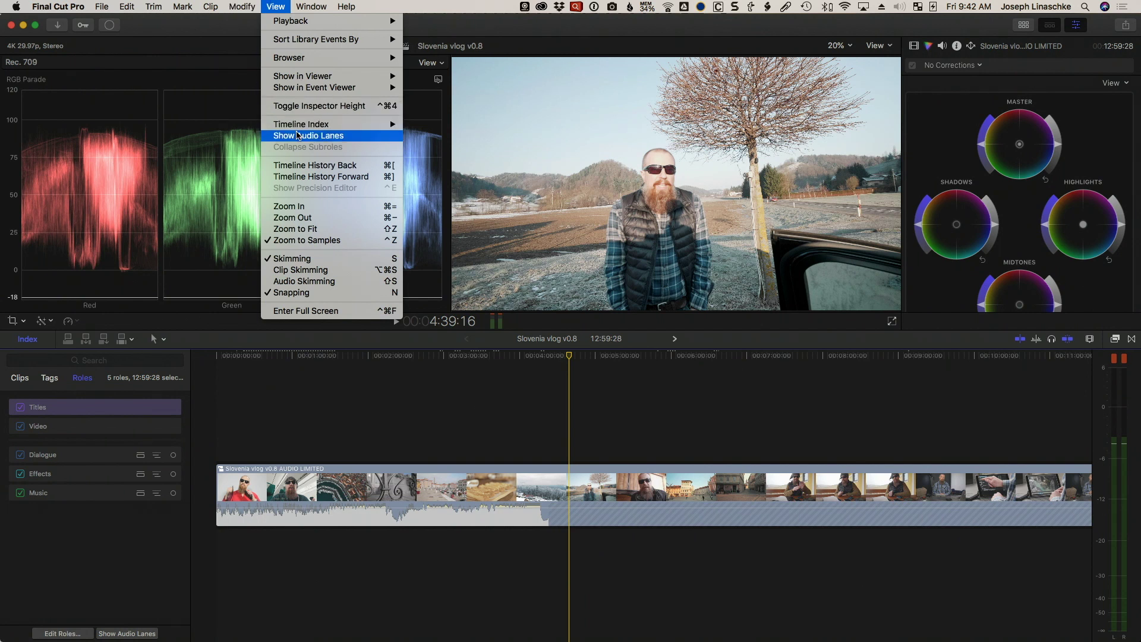
pyautogui.click(297, 134)
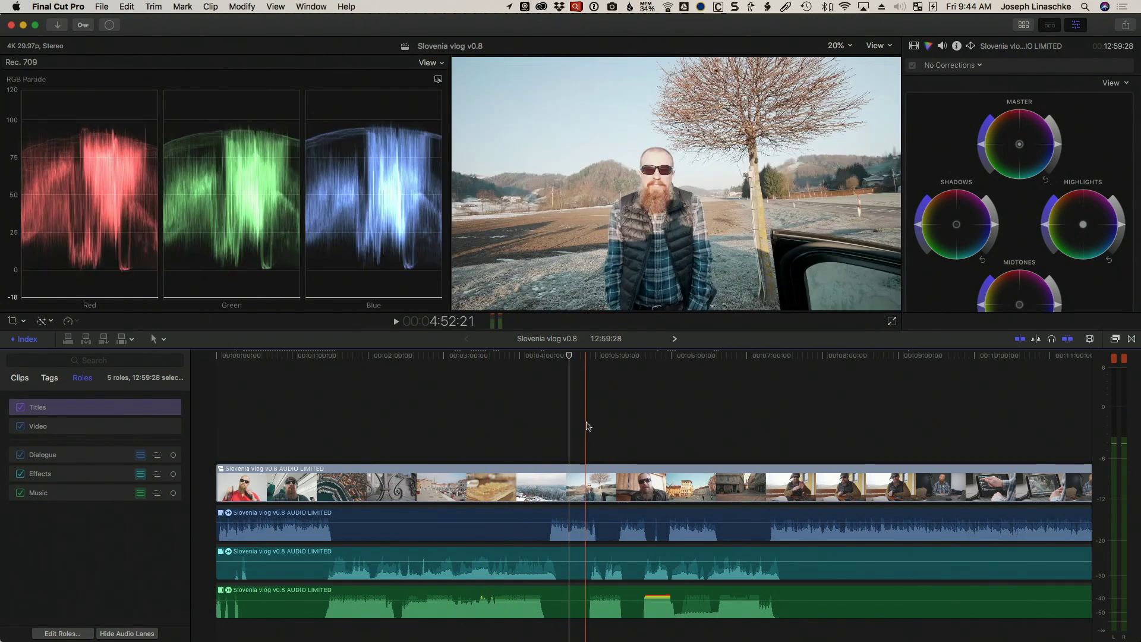
# Open the Slovenia vlog v0.8 AUDIO LIMITED compound clip in its own timeline.
pyautogui.click(584, 417)
pyautogui.click(563, 502)
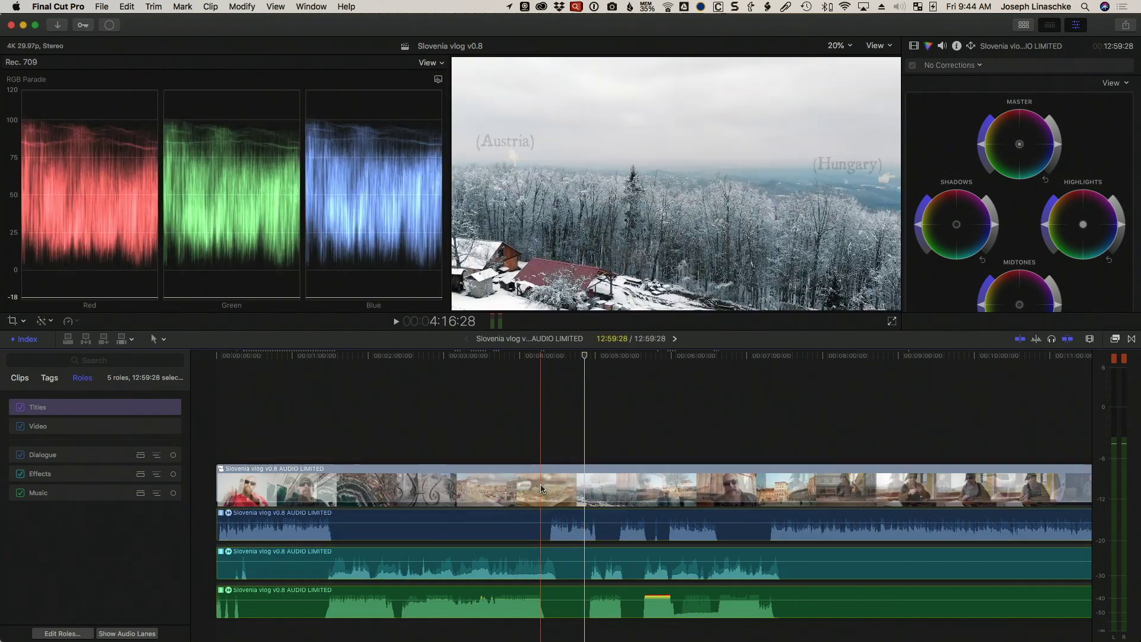
pyautogui.doubleClick(542, 489)
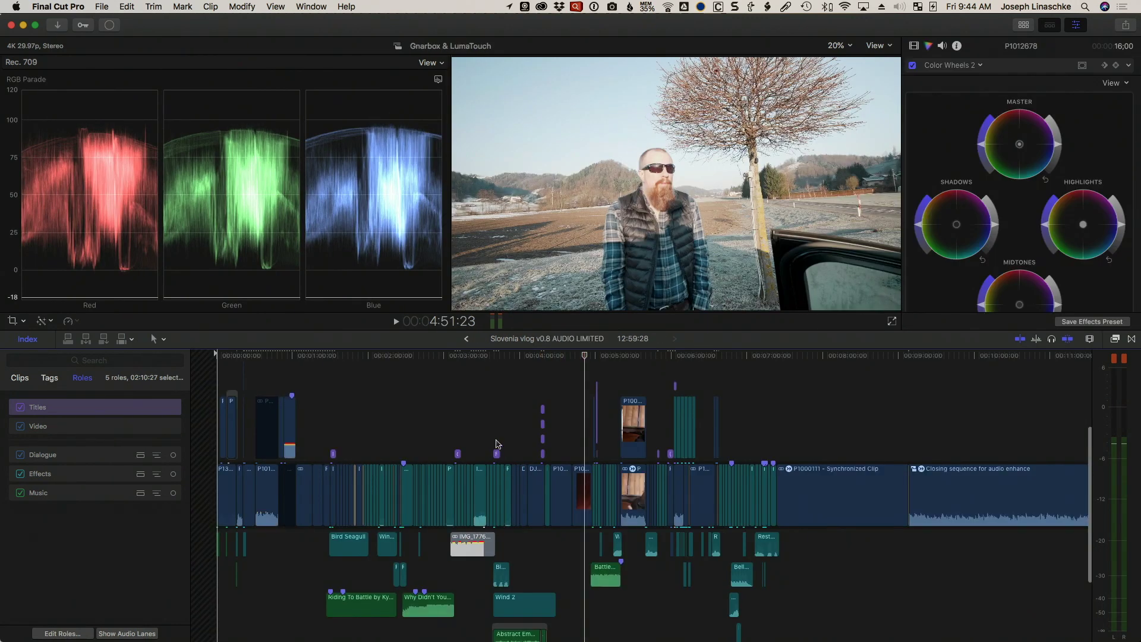
pyautogui.scroll(-5, 486, 449)
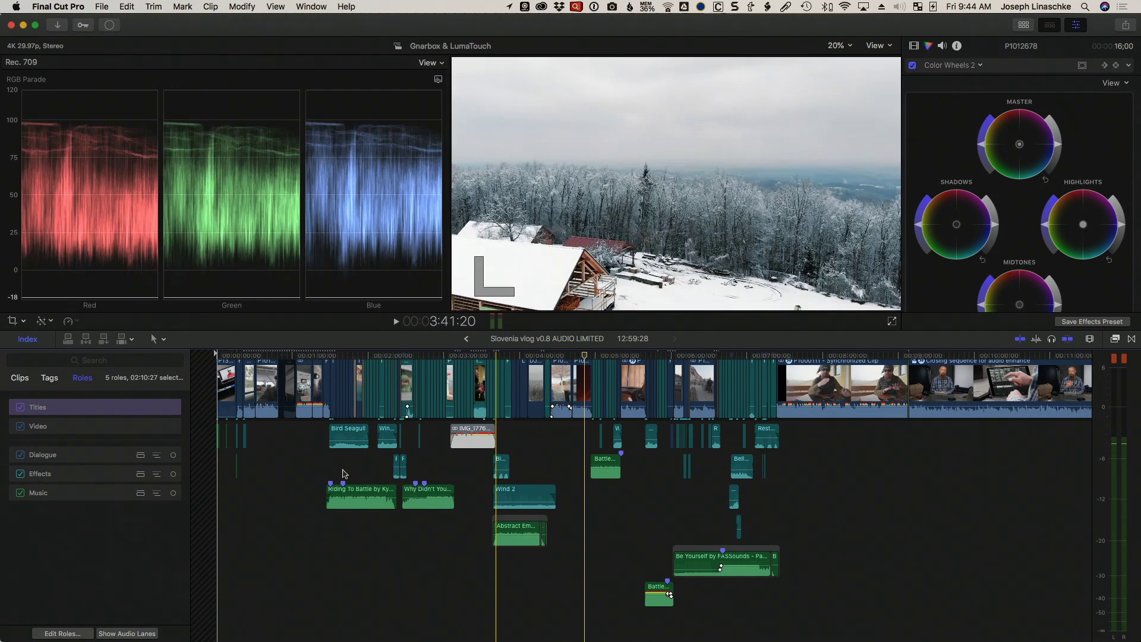
# Show separate audio lanes for Dialogue, Effects and Music, and enlarge the timeline area.
pyautogui.click(140, 454)
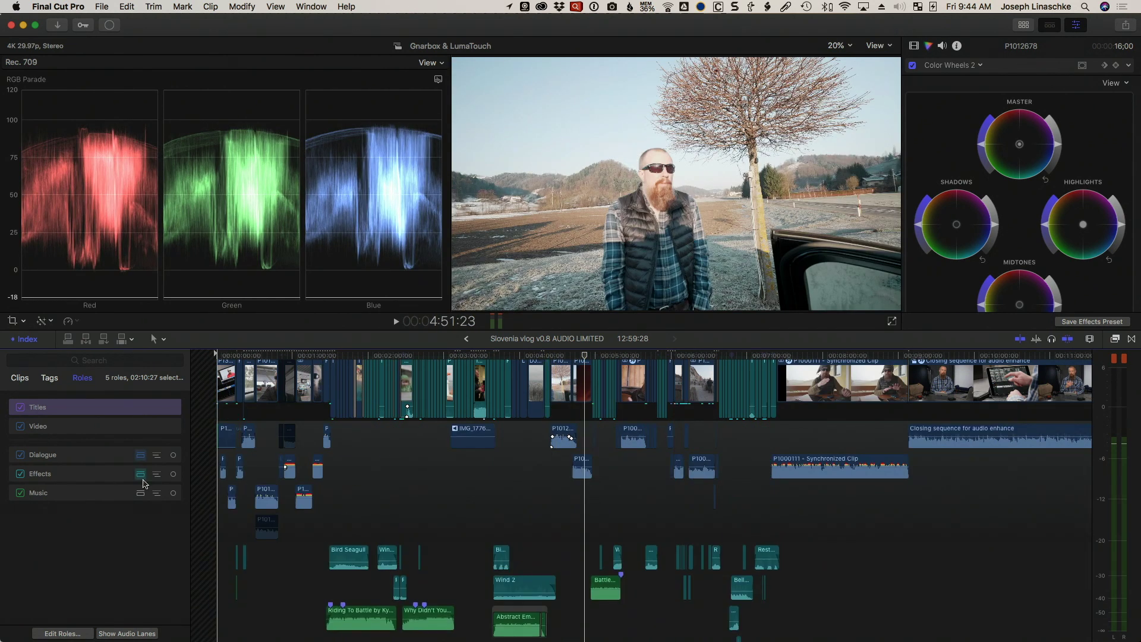
pyautogui.click(140, 493)
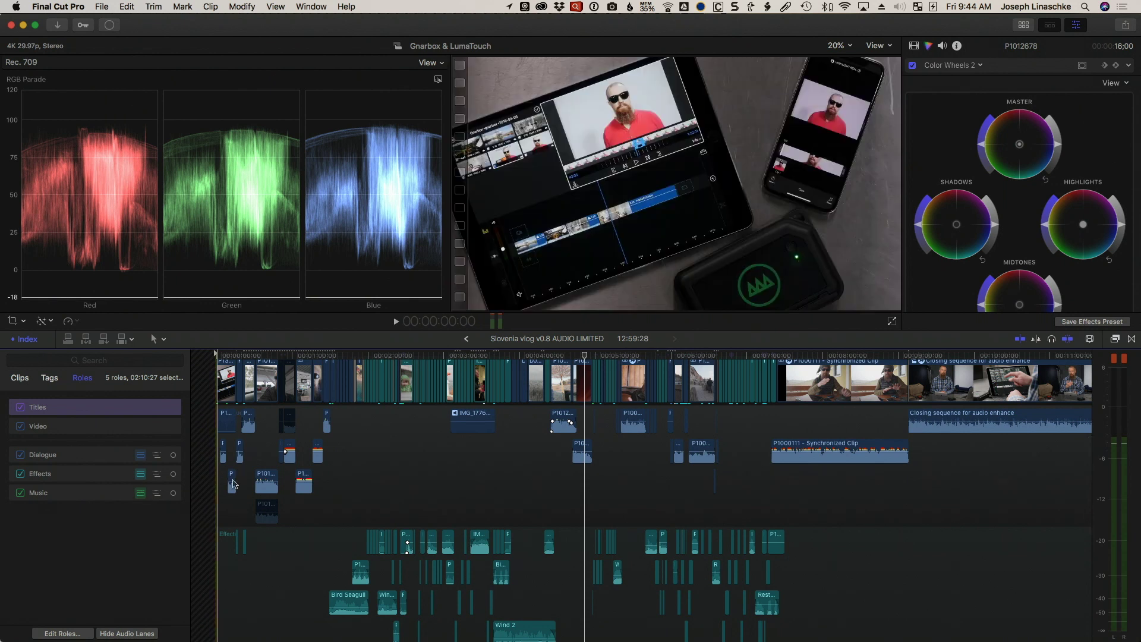
pyautogui.moveTo(429, 330); pyautogui.dragTo(423, 204)
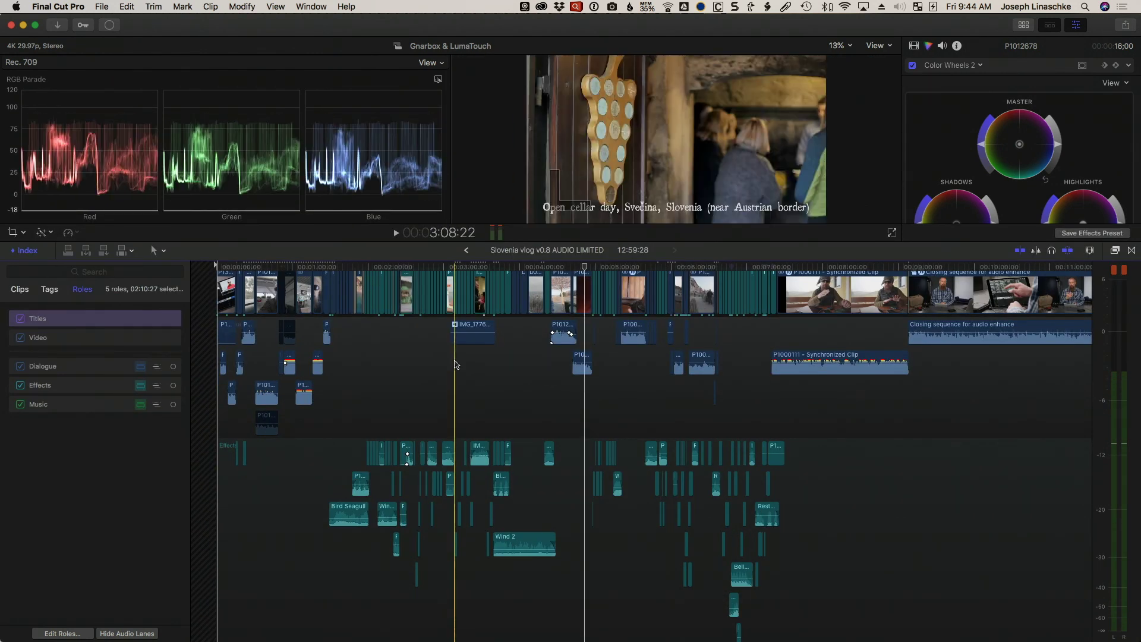
# Examine how the clips are arranged in the Dialogue, Effects and Music lanes.
pyautogui.scroll(5, 455, 364)
pyautogui.scroll(-10, 455, 364)
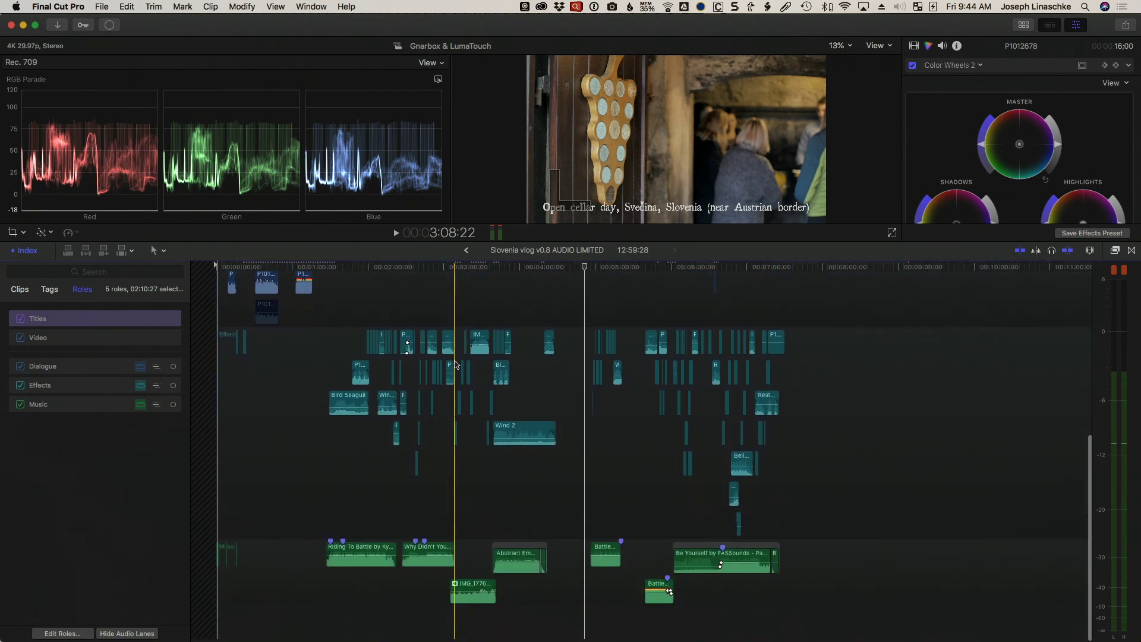
pyautogui.scroll(5, 455, 365)
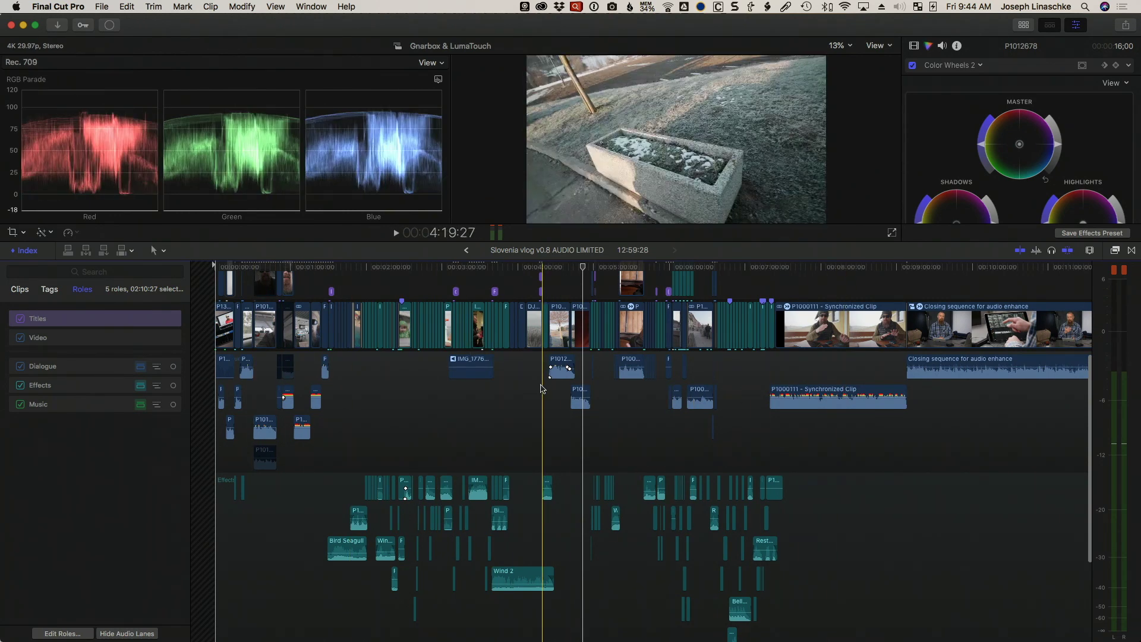
pyautogui.scroll(-6, 451, 385)
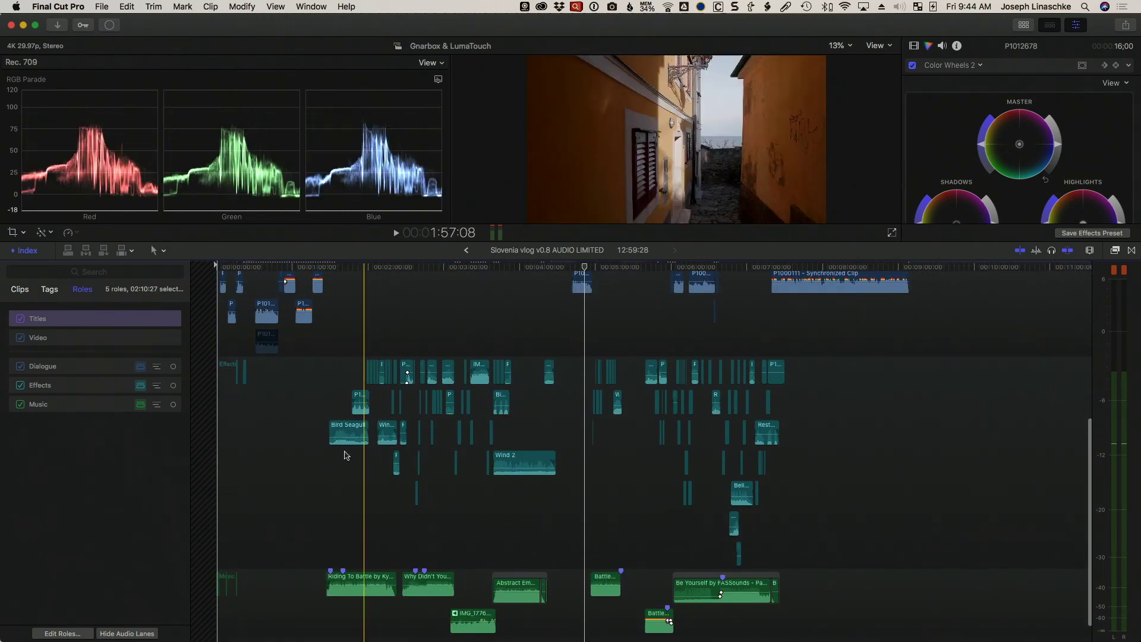
pyautogui.scroll(-2, 583, 425)
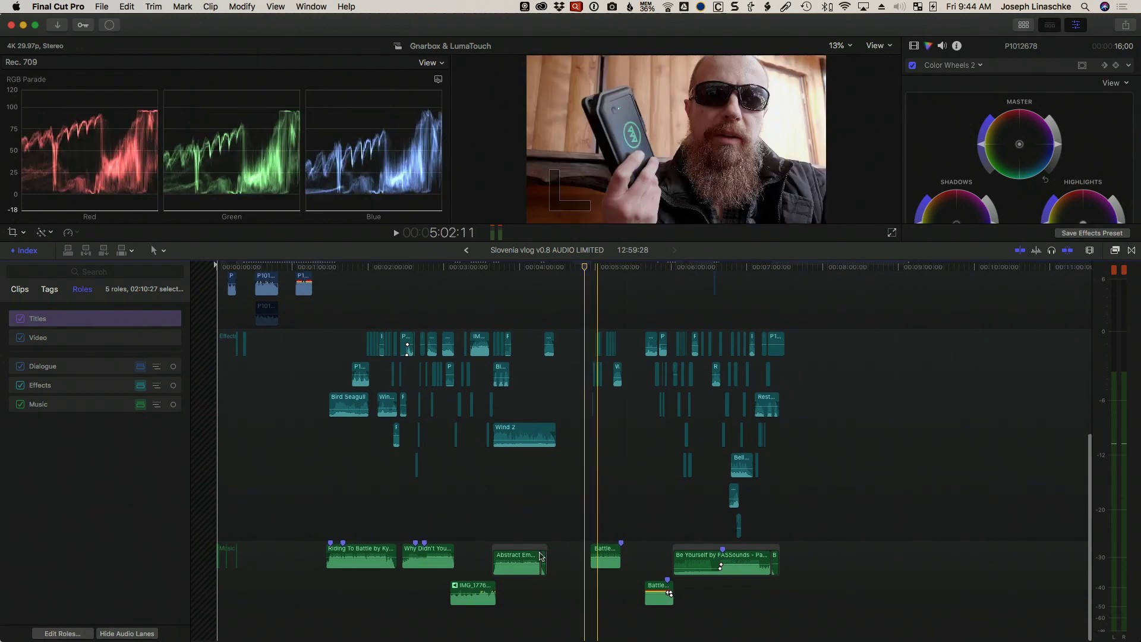
pyautogui.click(697, 569)
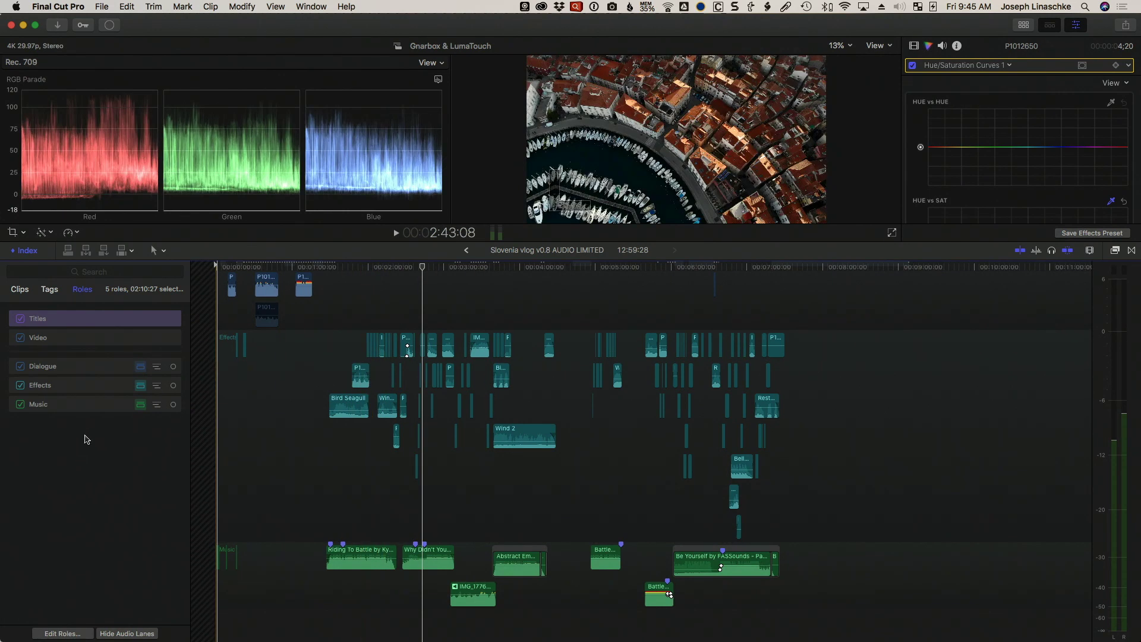
# Turn off the Music and Dialogue roles so only the Effects audio stays active.
pyautogui.click(21, 405)
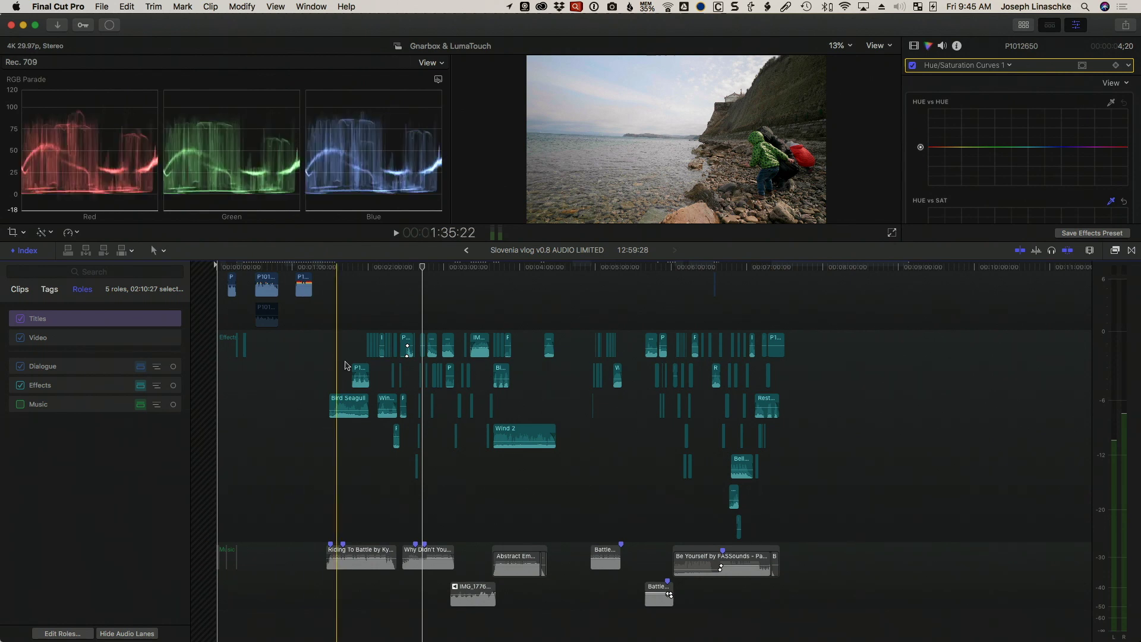
pyautogui.scroll(5, 348, 364)
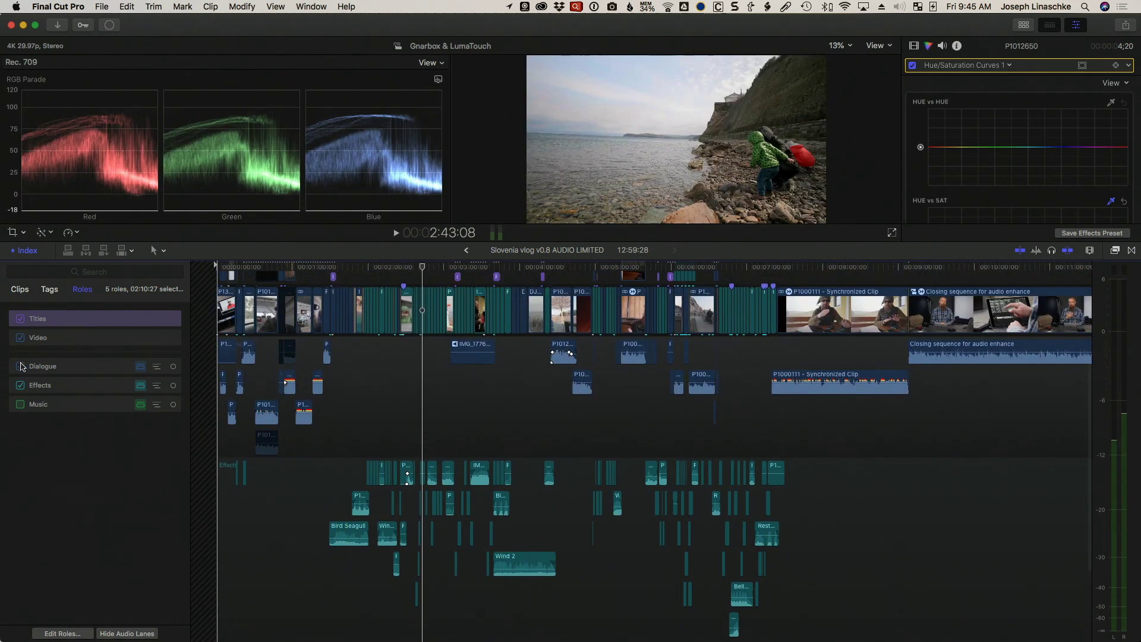
pyautogui.click(20, 367)
# Examine the individual Effects clips closely, from about 2:45 to 3:25 in the timeline.
pyautogui.scroll(-2, 362, 446)
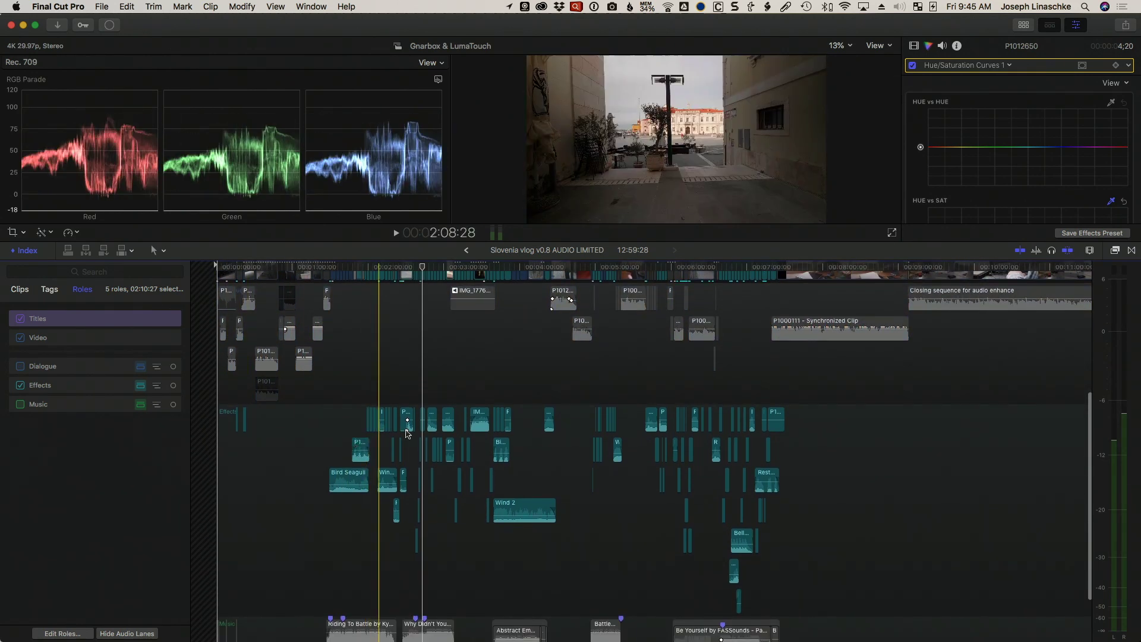
pyautogui.press('super+equal')
pyautogui.press('super+equal')
pyautogui.press('super+equal')
pyautogui.press('super+equal')
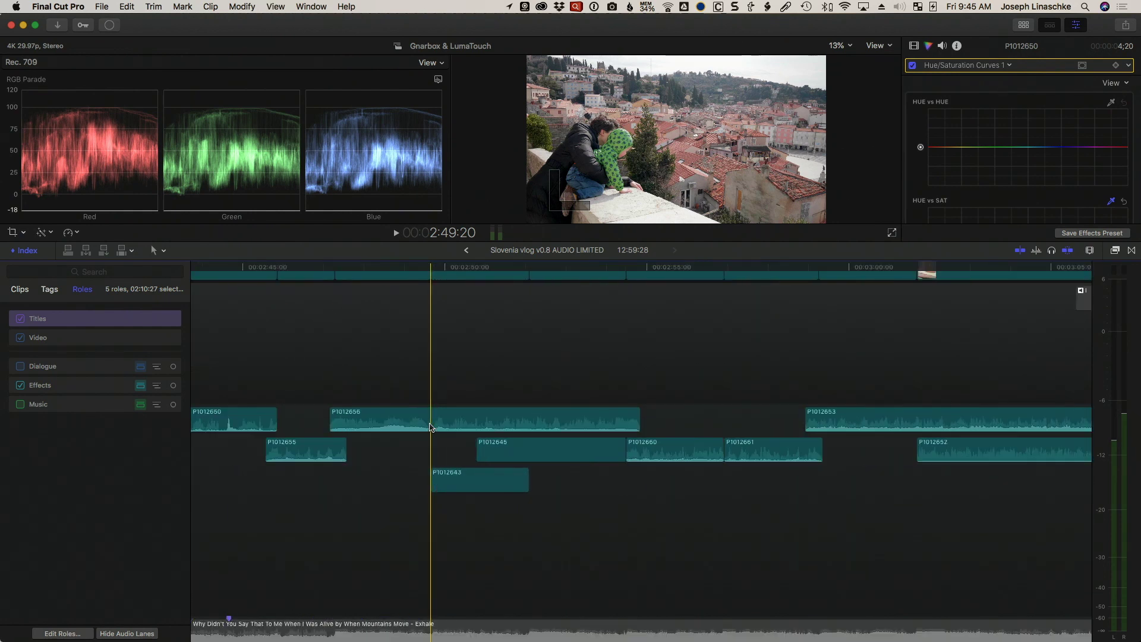
pyautogui.hscroll(15, 431, 427)
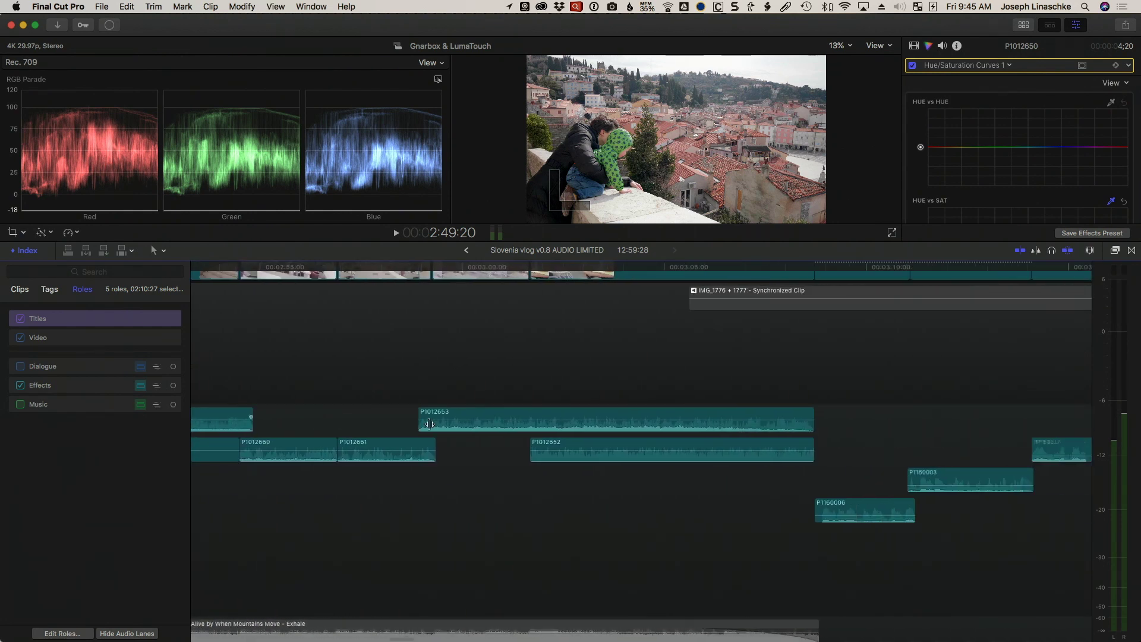
pyautogui.hscroll(3, 489, 425)
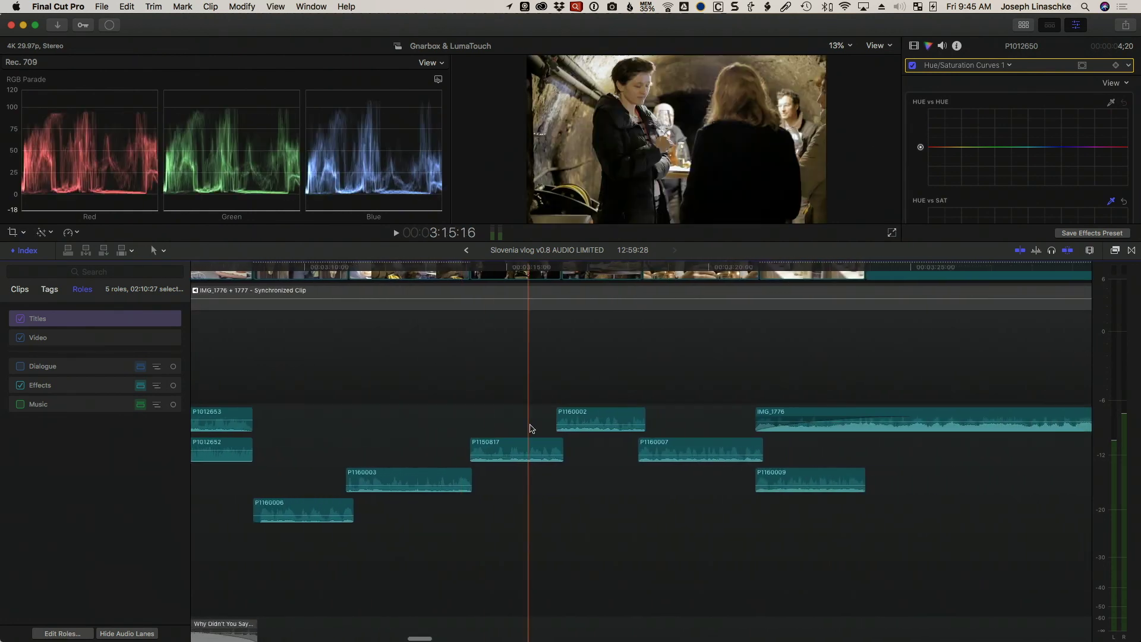
pyautogui.hscroll(-15, 515, 427)
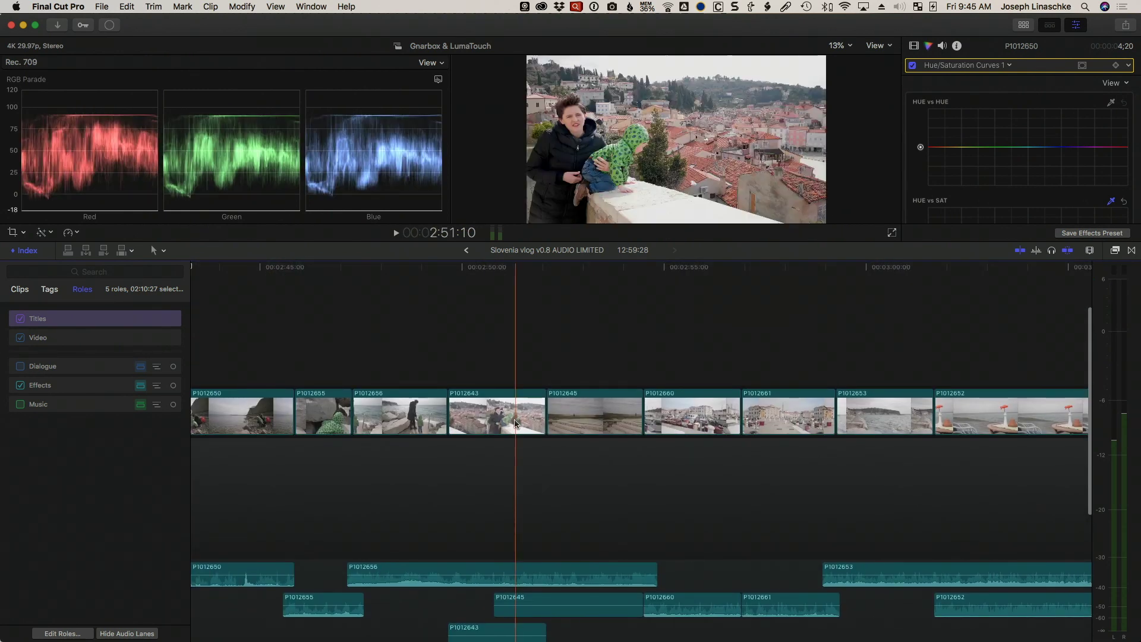
# Go to the section around 6:36 in the timeline and turn the Dialogue role back on.
pyautogui.hotkey('shift', 'z')
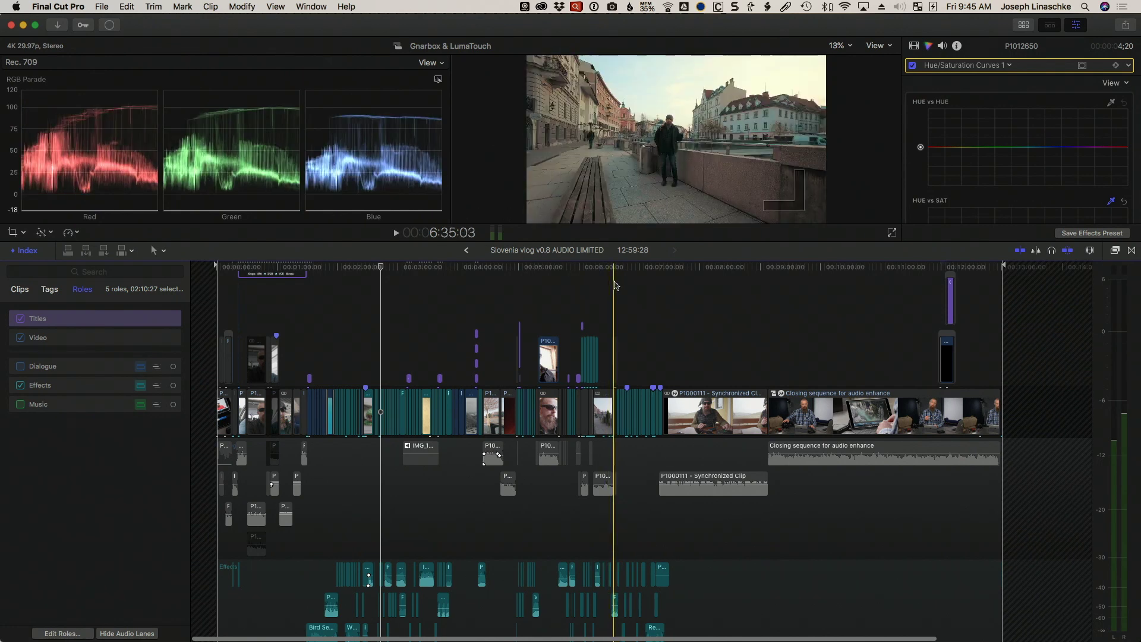
pyautogui.press('super+equal')
pyautogui.press('super+equal')
pyautogui.press('super+equal')
pyautogui.press('super+equal')
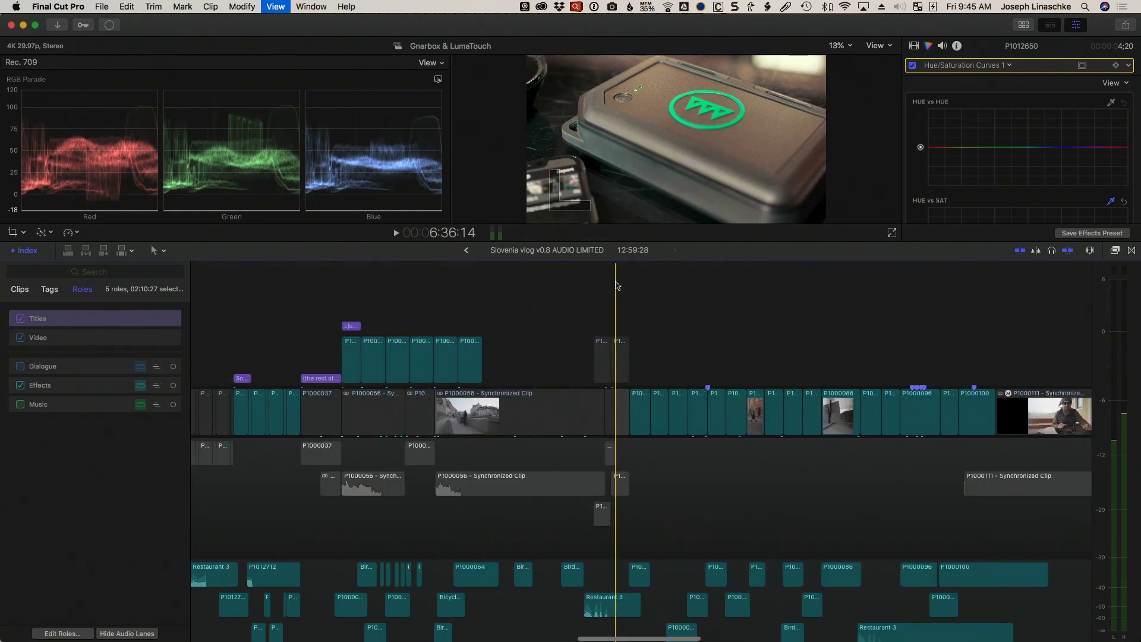
pyautogui.scroll(-5, 616, 285)
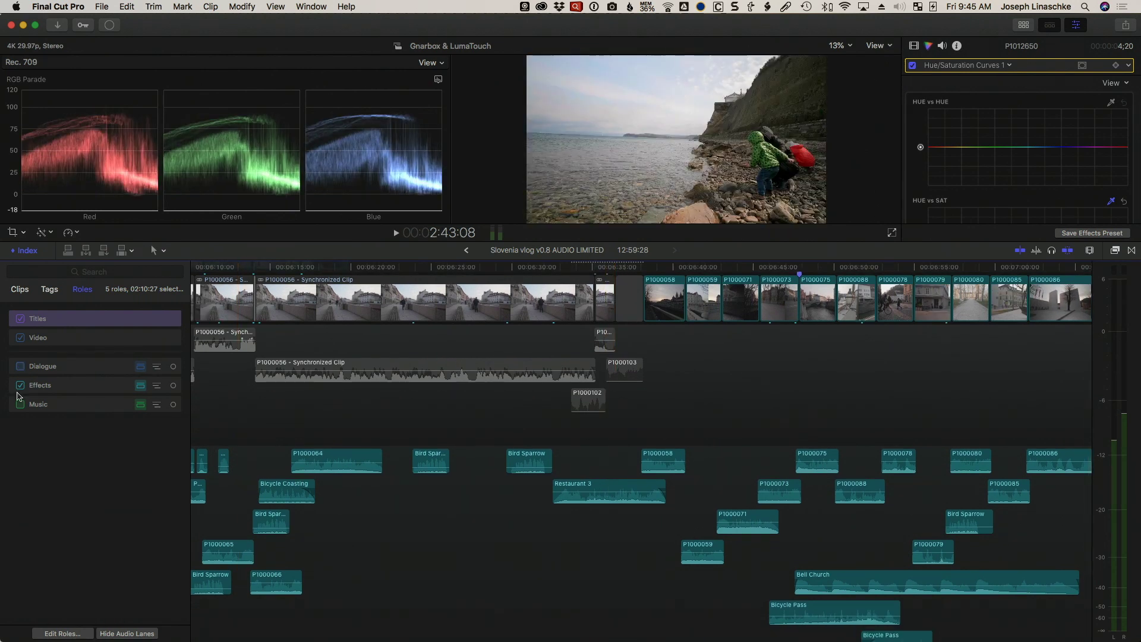
pyautogui.click(19, 405)
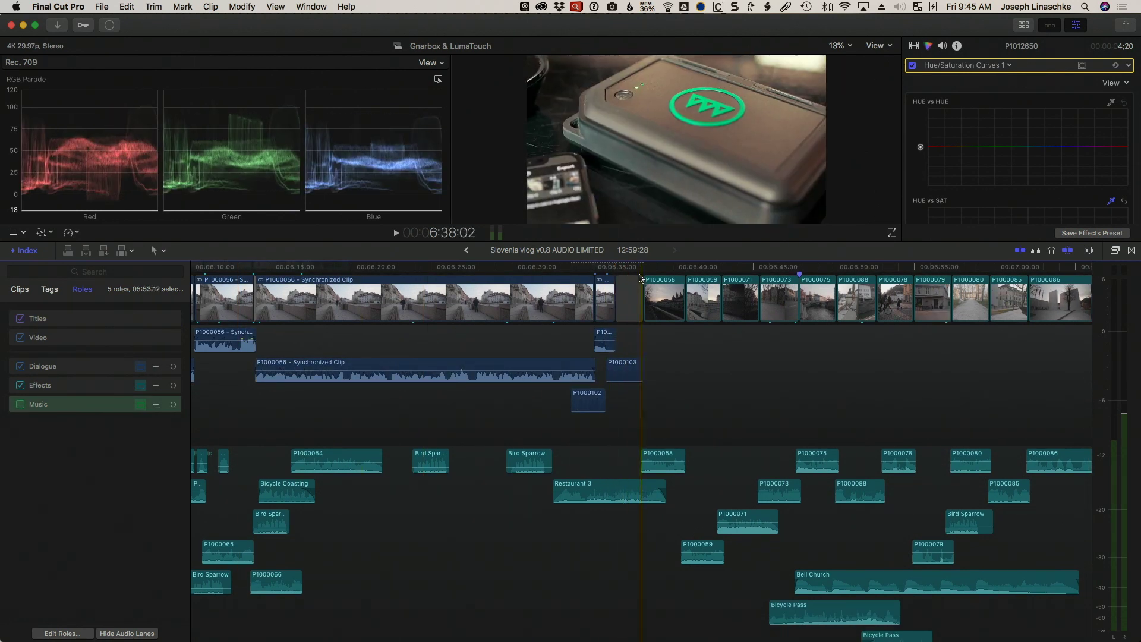
# Listen to the montage from about 6:38, turn the Music role back on and replay it full screen.
pyautogui.press('space')
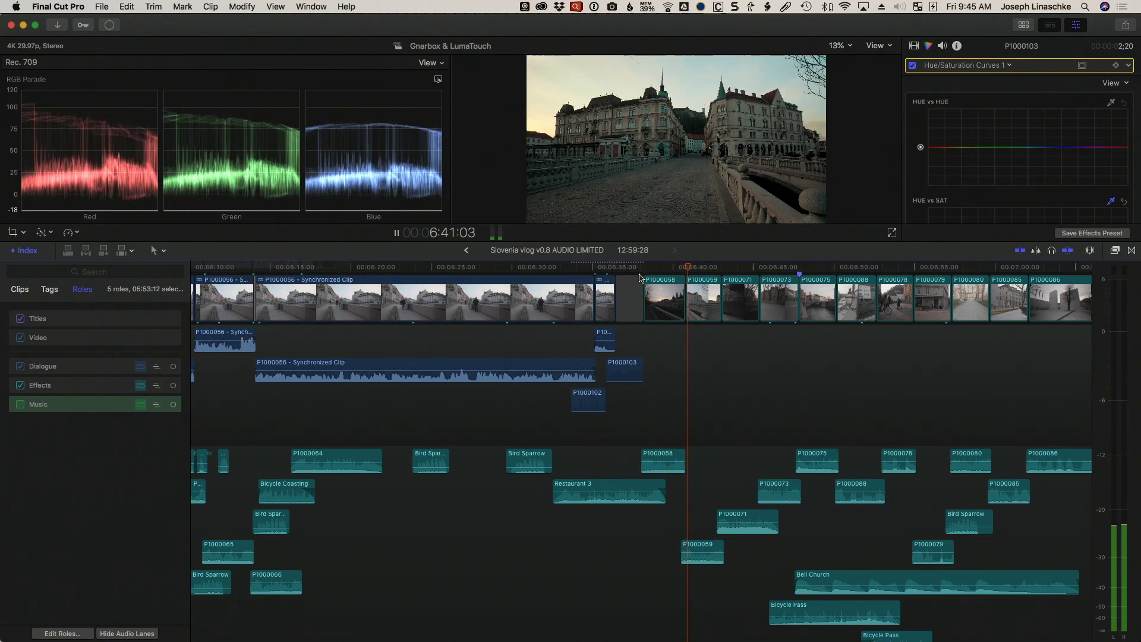
pyautogui.press('space')
pyautogui.click(21, 404)
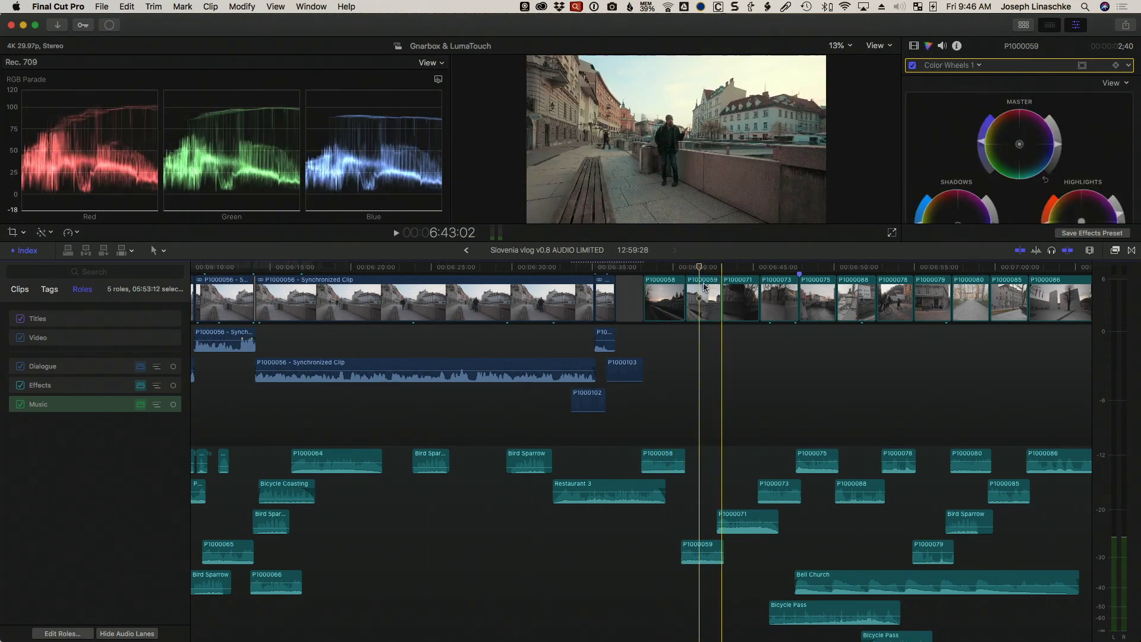
pyautogui.press('space')
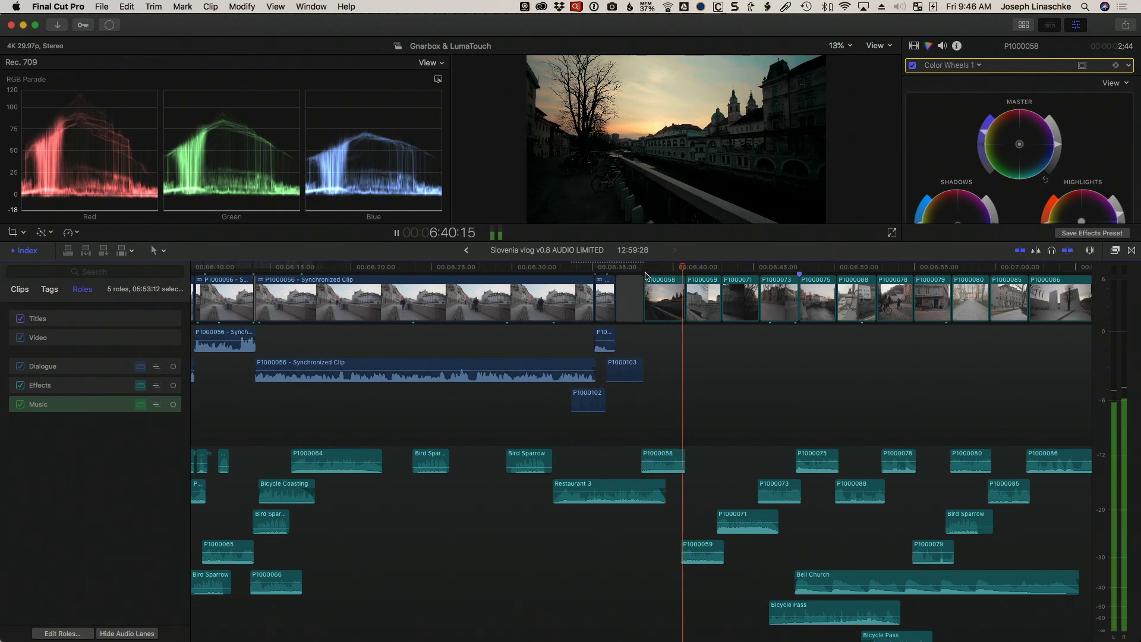
pyautogui.click(891, 232)
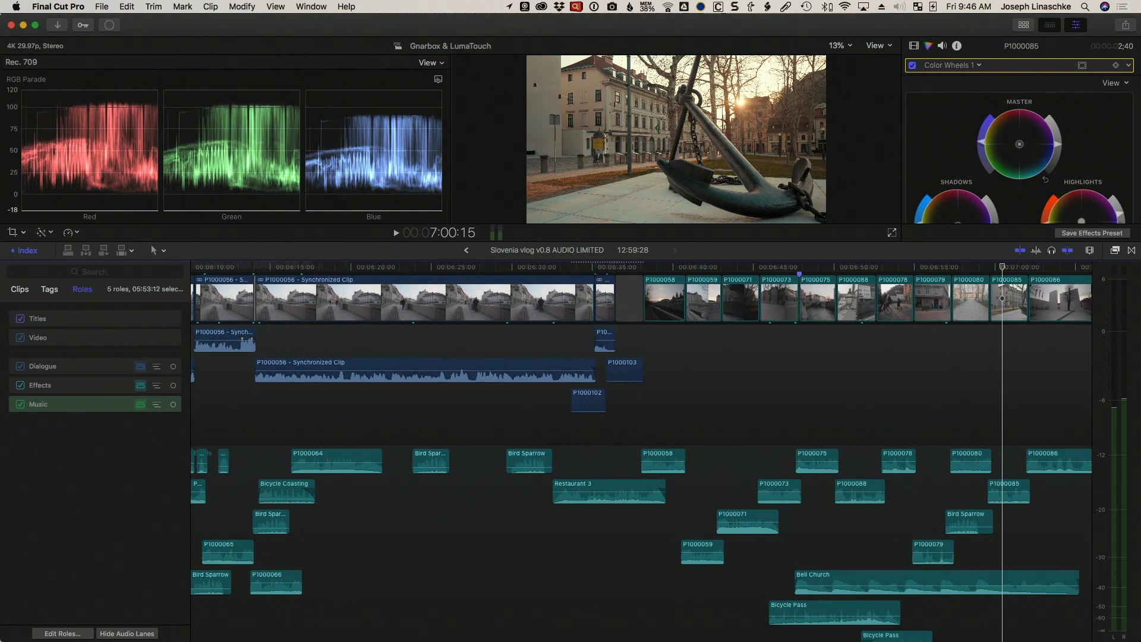
# Turn the Music role off again and start playback from about 6:35 in the timeline.
pyautogui.hscroll(5, 728, 379)
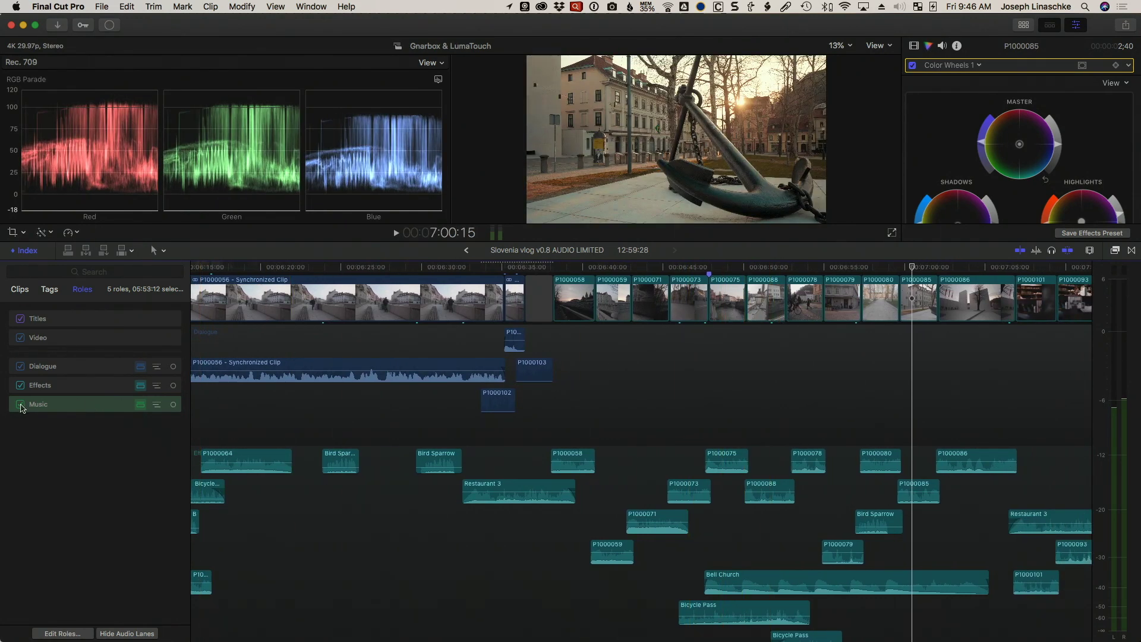
pyautogui.click(20, 405)
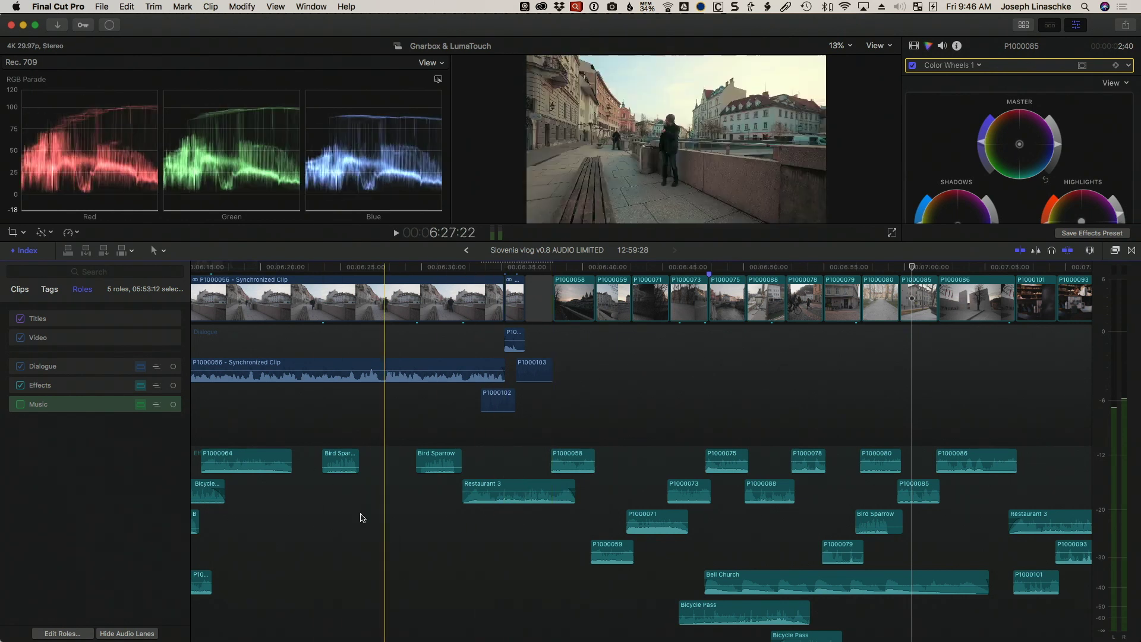
pyautogui.scroll(-3, 505, 514)
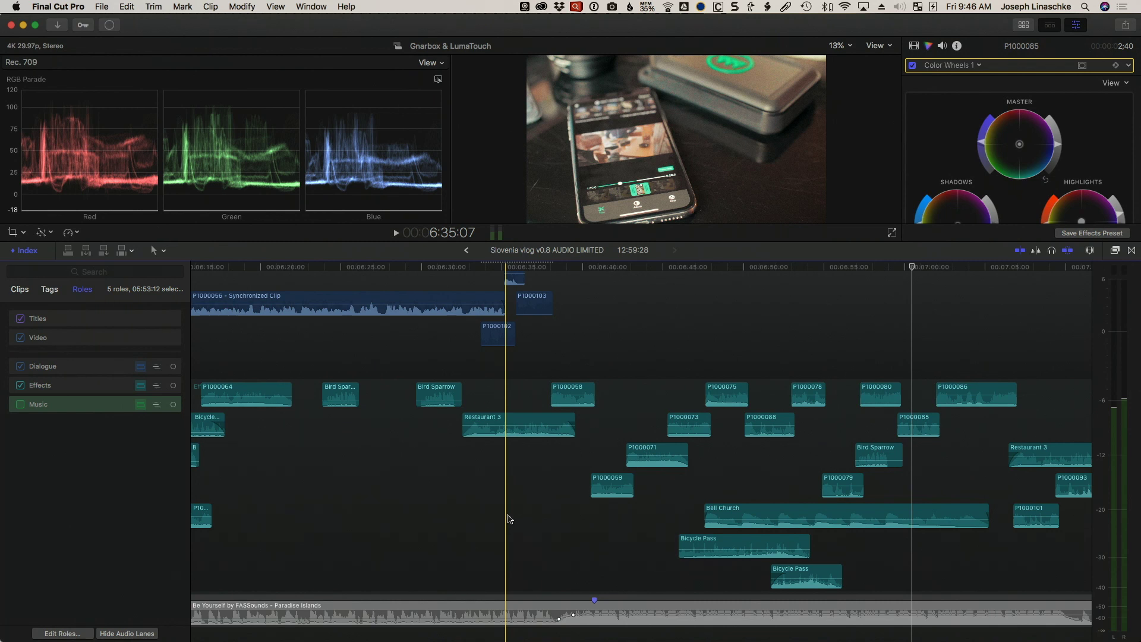
pyautogui.scroll(5, 506, 520)
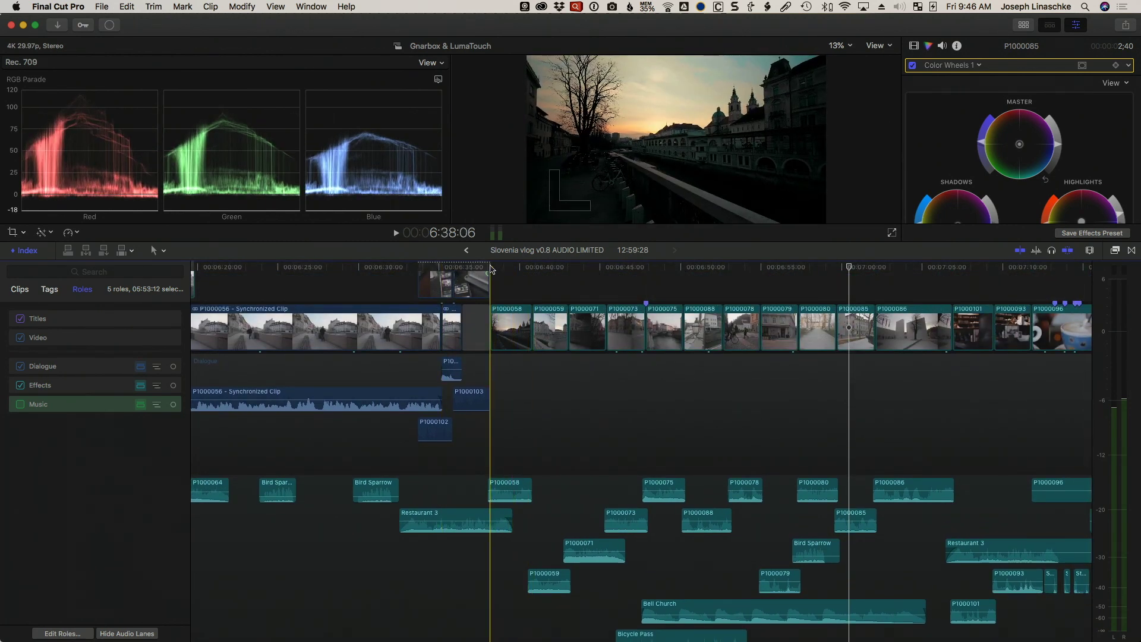
pyautogui.scroll(-1, 493, 269)
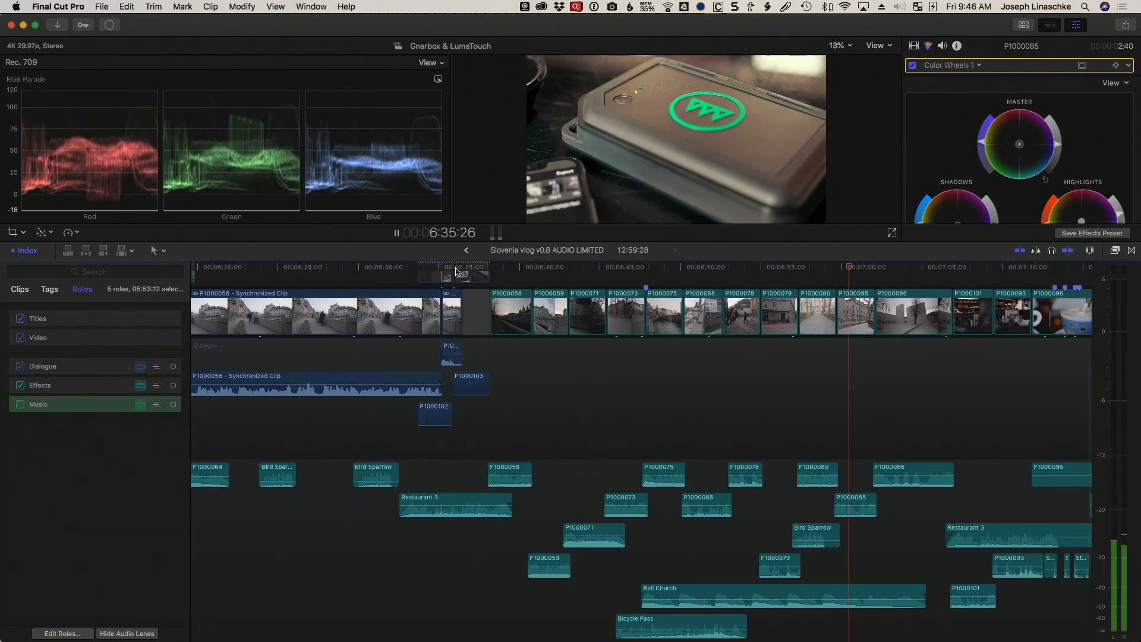
pyautogui.click(456, 271)
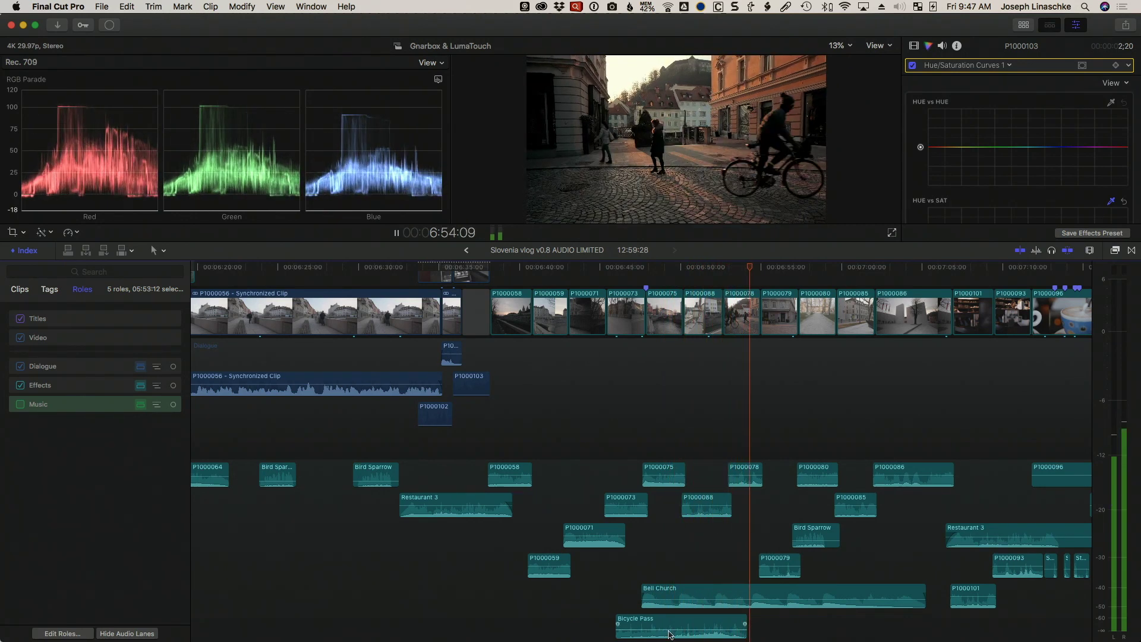
# Follow the clips in the Effects lane as the montage plays, up to the coffee shots around 7:16.
pyautogui.scroll(-5, 669, 630)
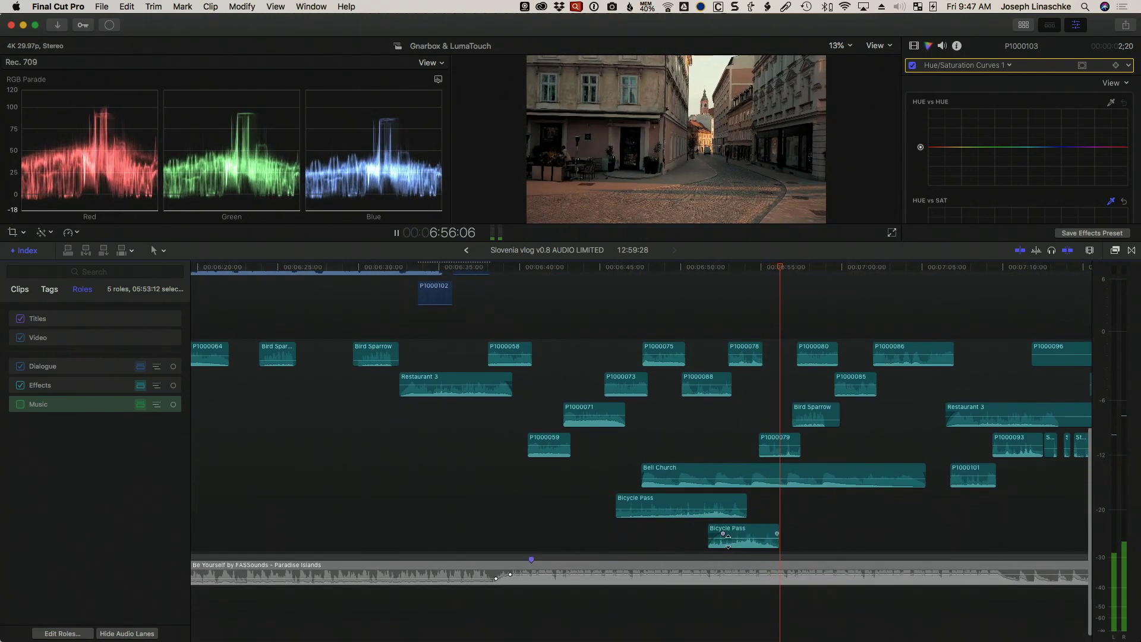
pyautogui.scroll(2, 743, 517)
pyautogui.hscroll(2, 743, 517)
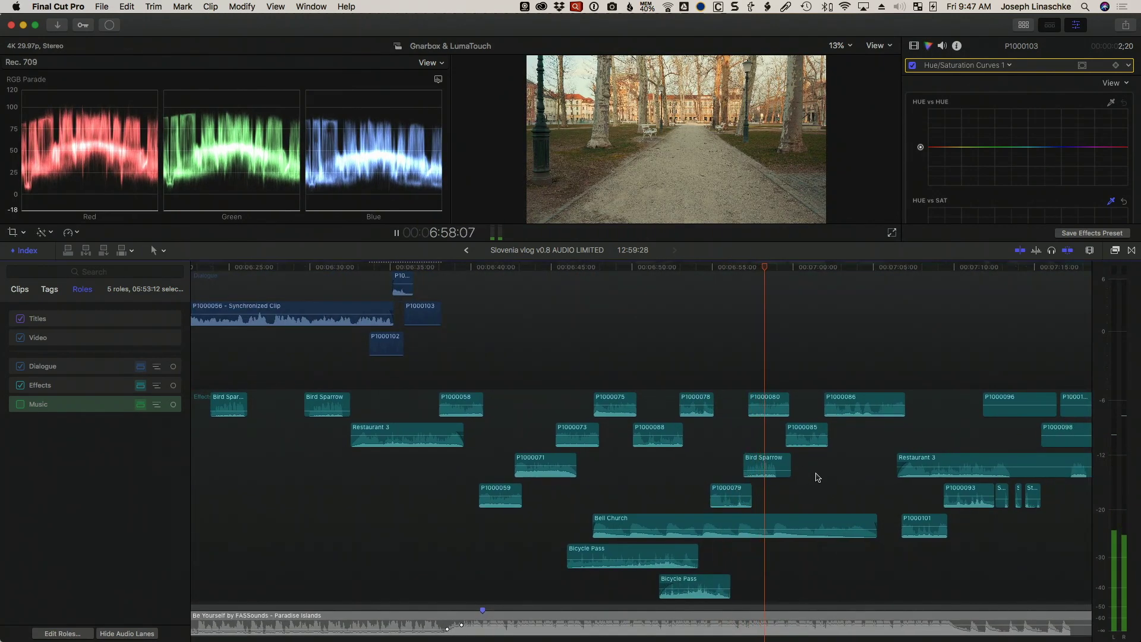
pyautogui.scroll(2, 761, 471)
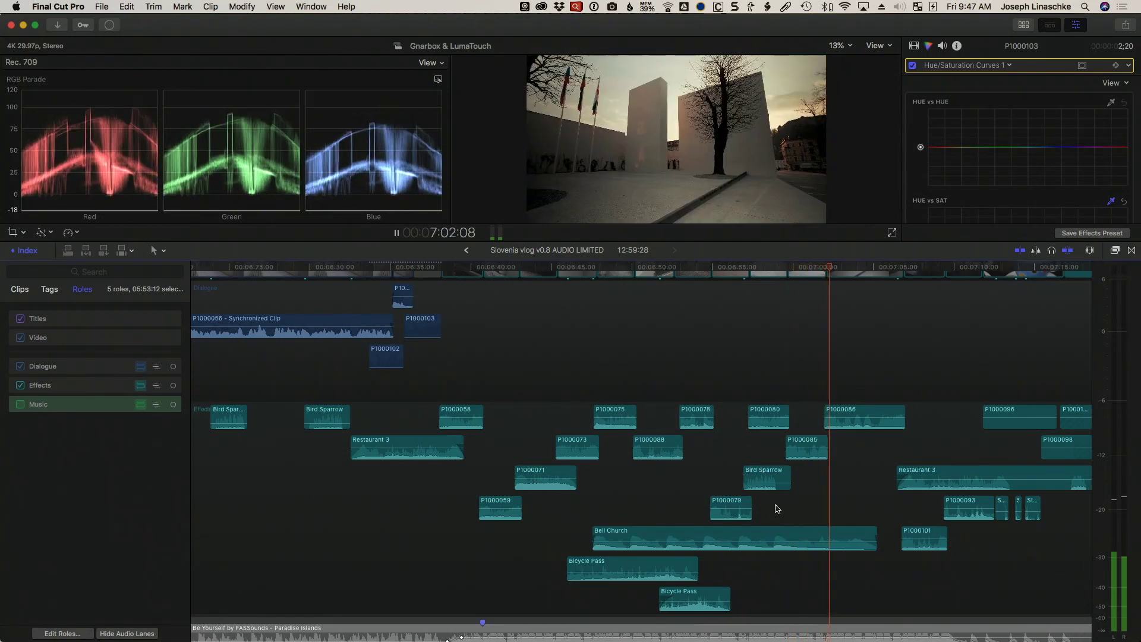
pyautogui.hscroll(4, 777, 509)
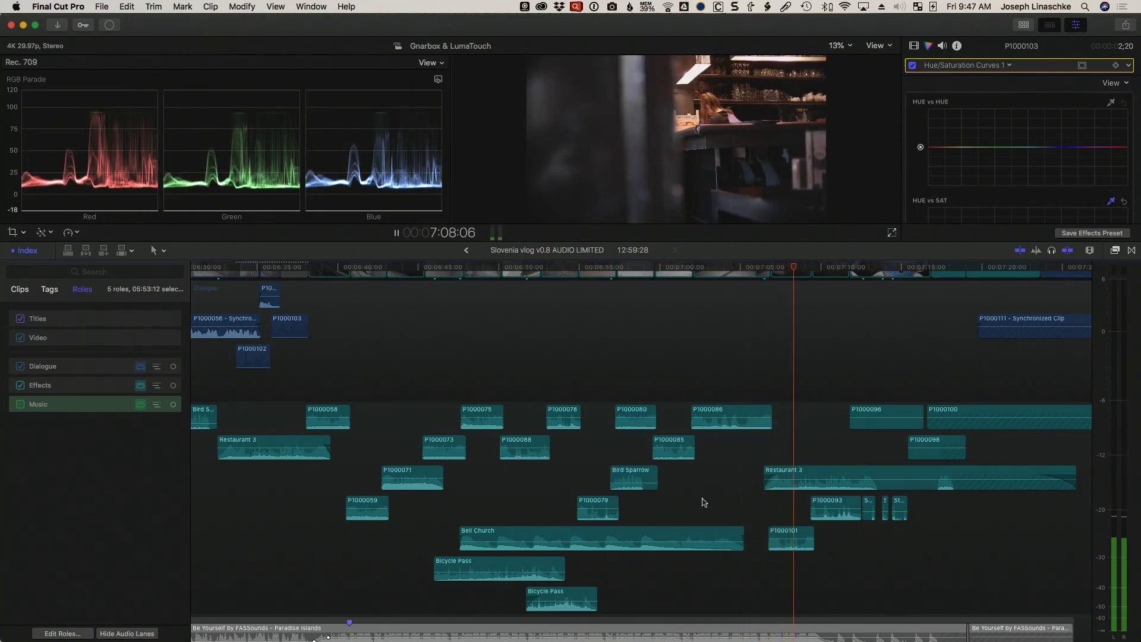
pyautogui.hscroll(3, 703, 502)
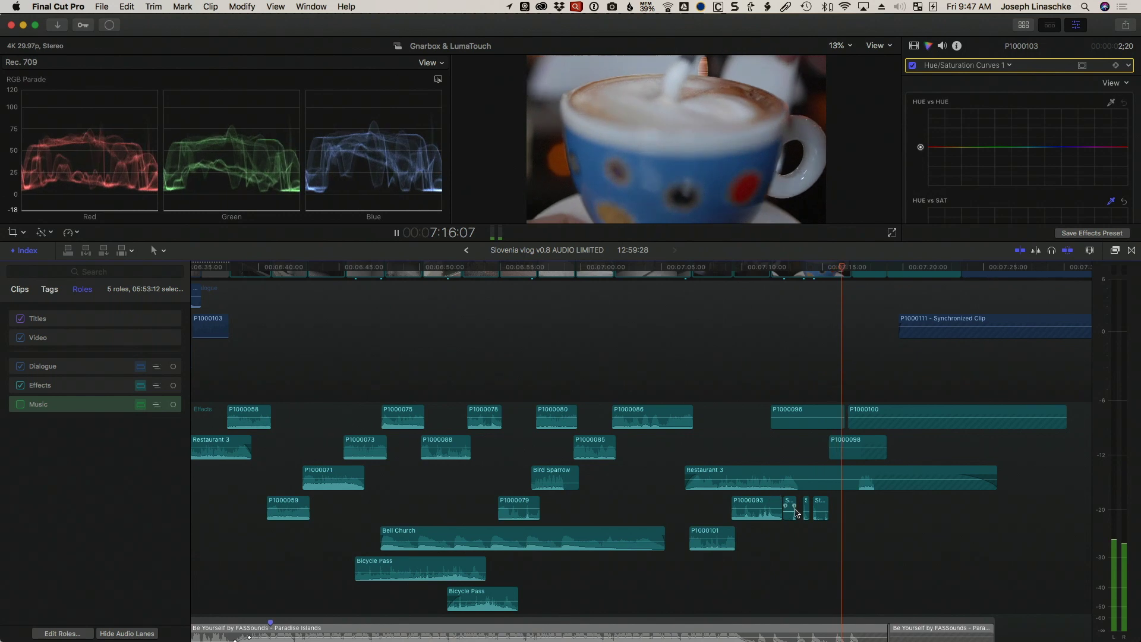
# Stop playback and select the first Stirring Coffee SOUND Effect clip, at about 7:13, in a close-up of the timeline.
pyautogui.press('space')
pyautogui.press('super+equal')
pyautogui.press('super+equal')
pyautogui.press('super+equal')
pyautogui.press('super+equal')
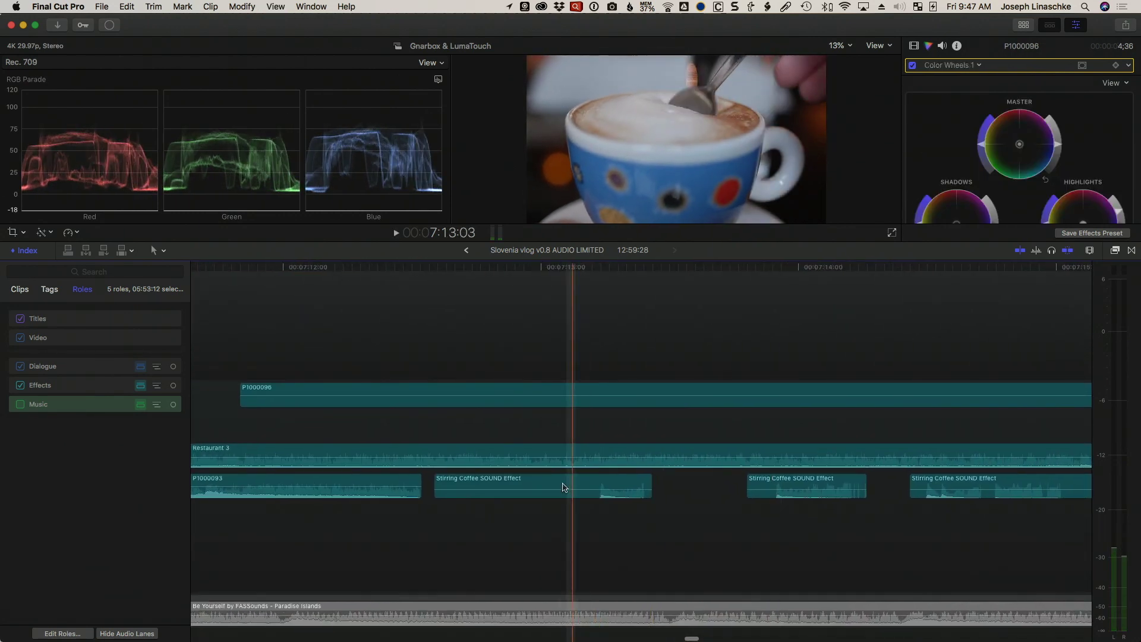
pyautogui.click(482, 483)
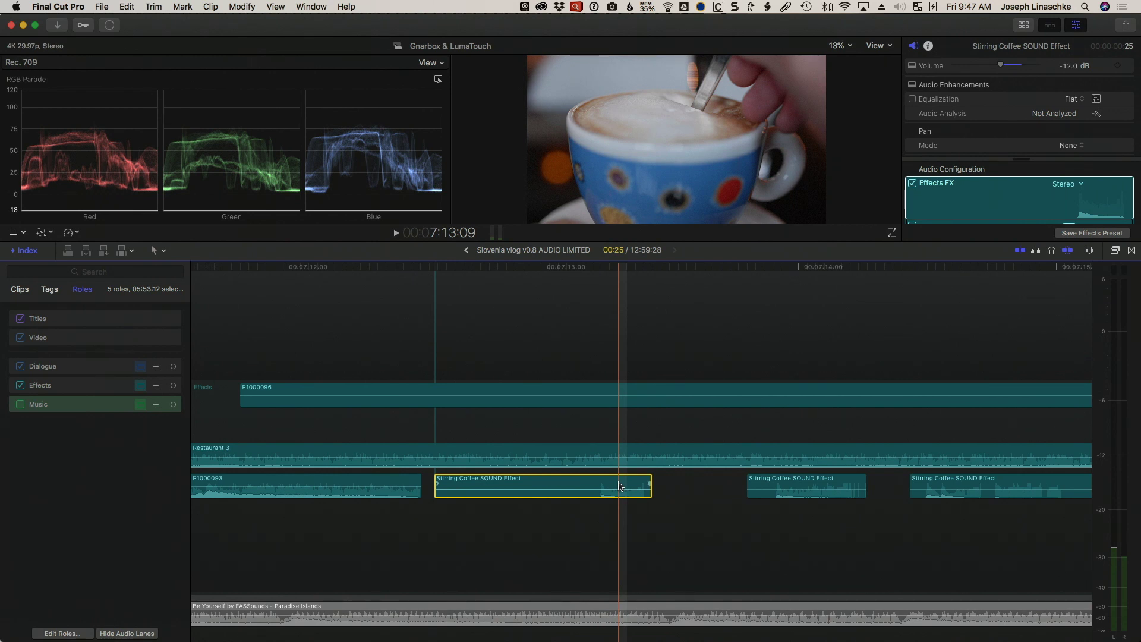
# Show the browser and play the original Stirring Coffee SOUND Effect source clip from its beginning.
pyautogui.press('ctrl+super+1')
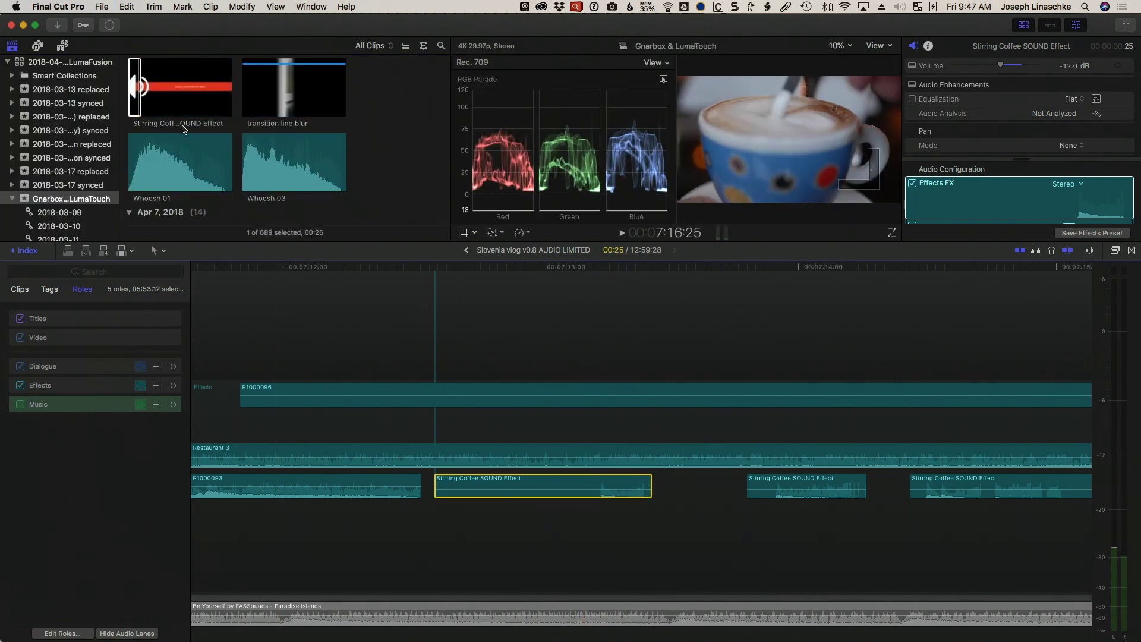
pyautogui.click(134, 88)
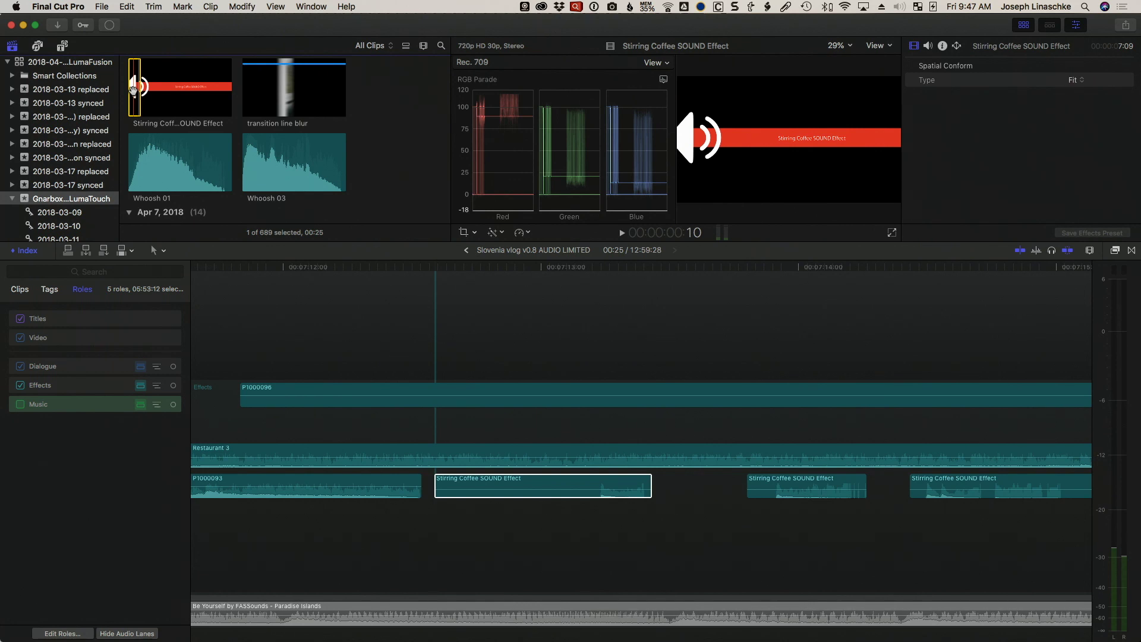
pyautogui.press('space')
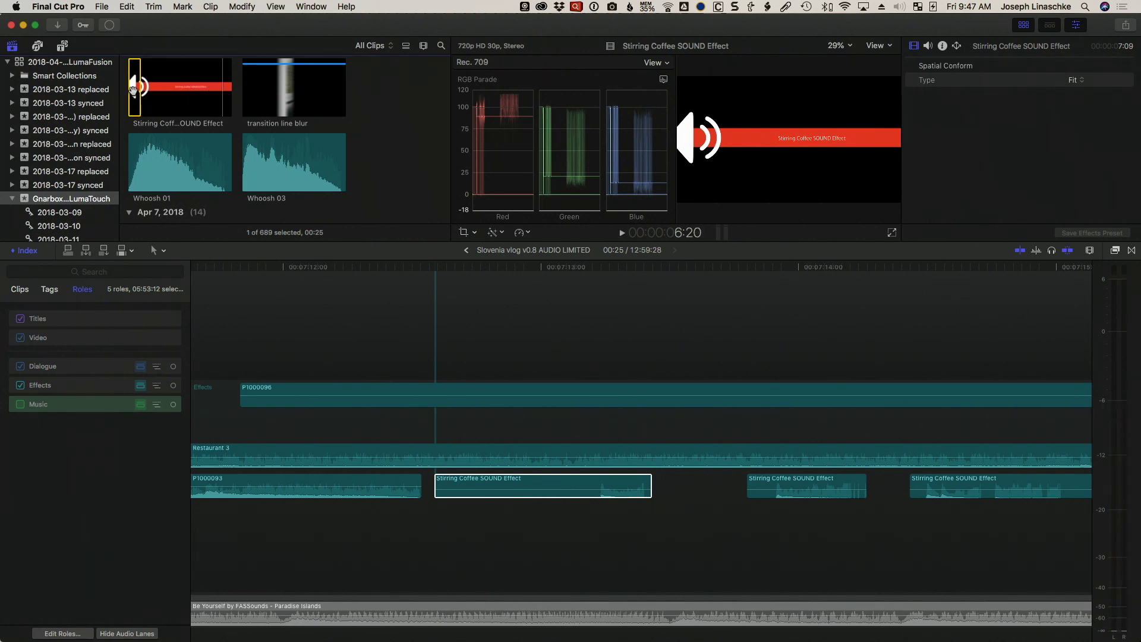
# Return to the timeline and play the edited Stirring Coffee SOUND Effect clips from about 7:13.
pyautogui.press('super+2')
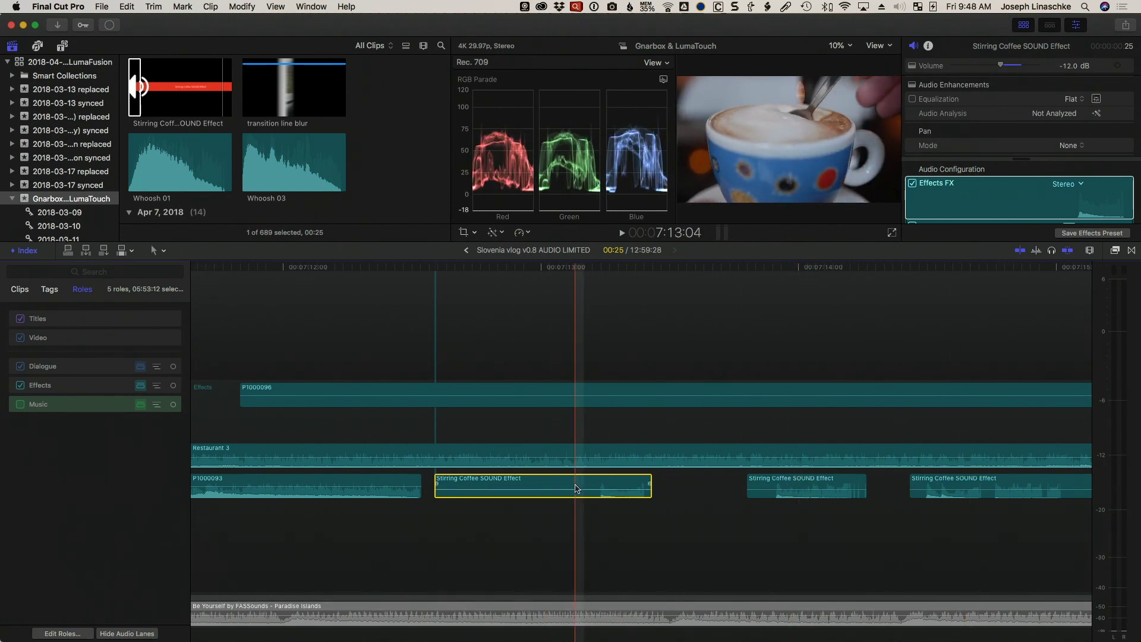
pyautogui.press('space')
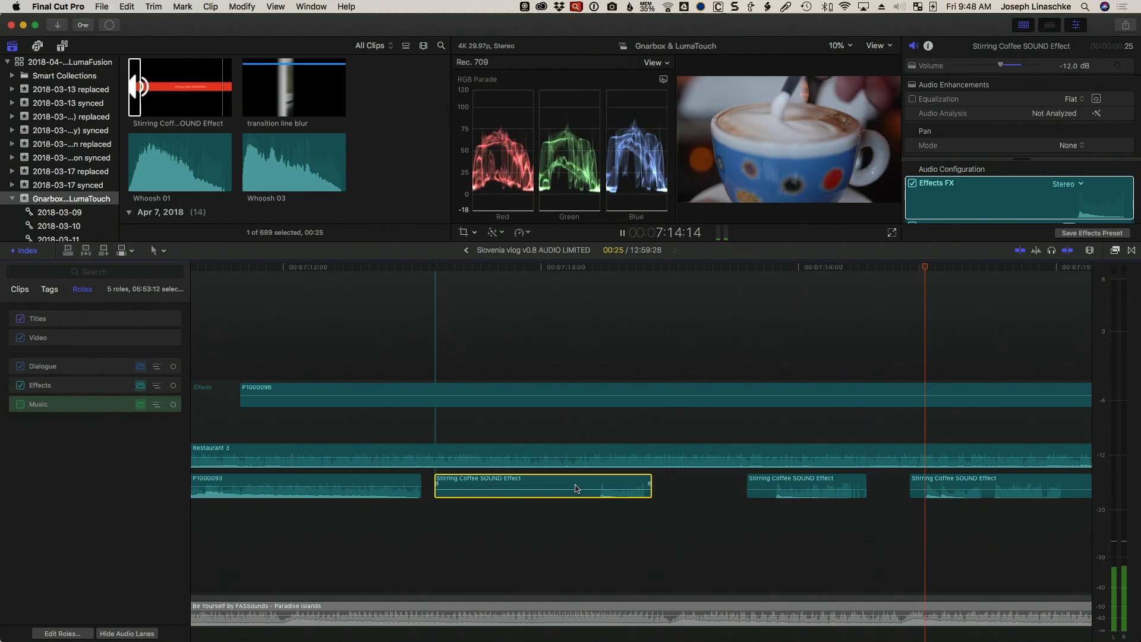
pyautogui.press('space')
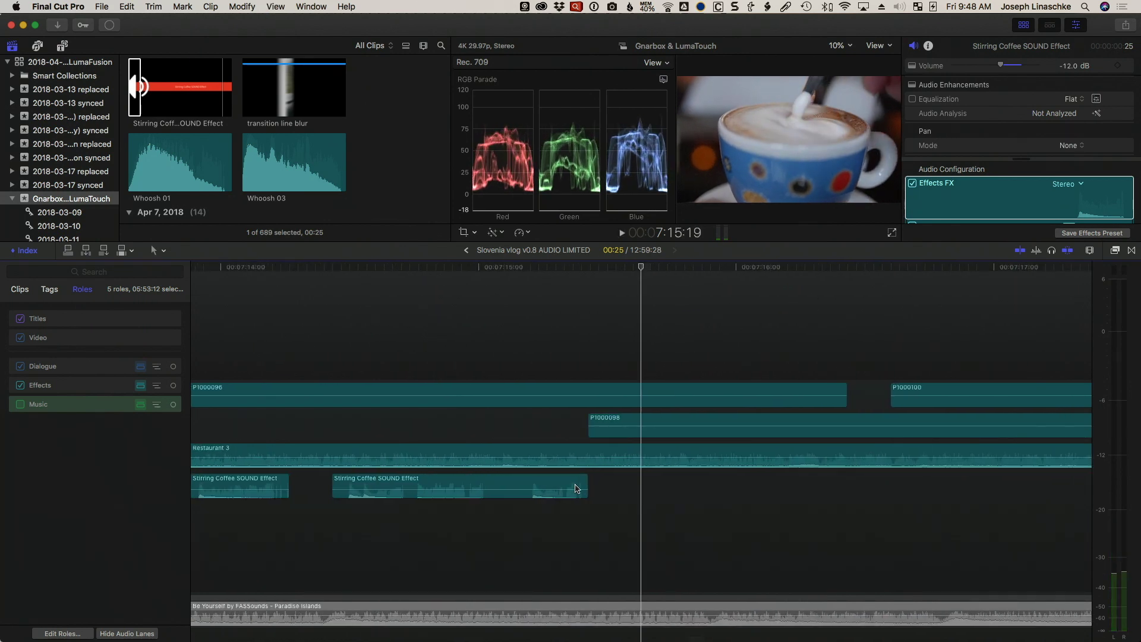
# Go back to about 6:46 in the timeline and play the Effects audio up to the start of the second Bicycle Pass clip.
pyautogui.hscroll(-15, 575, 488)
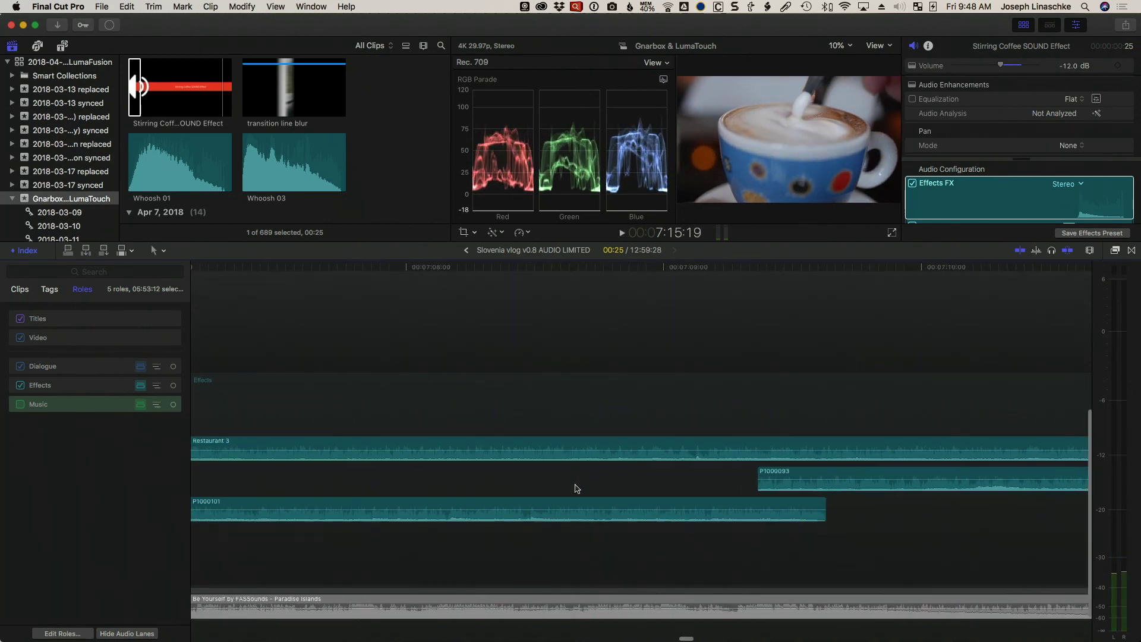
pyautogui.scroll(-3, 575, 488)
pyautogui.hscroll(-10, 575, 489)
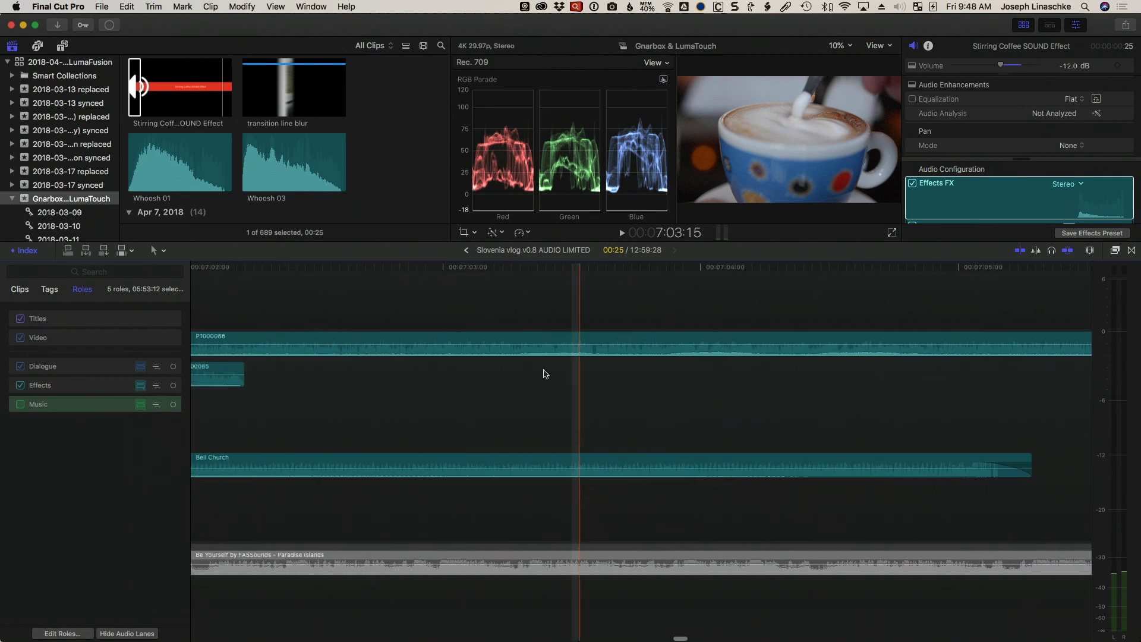
pyautogui.press('super+minus')
pyautogui.press('super+minus')
pyautogui.press('super+minus')
pyautogui.press('super+minus')
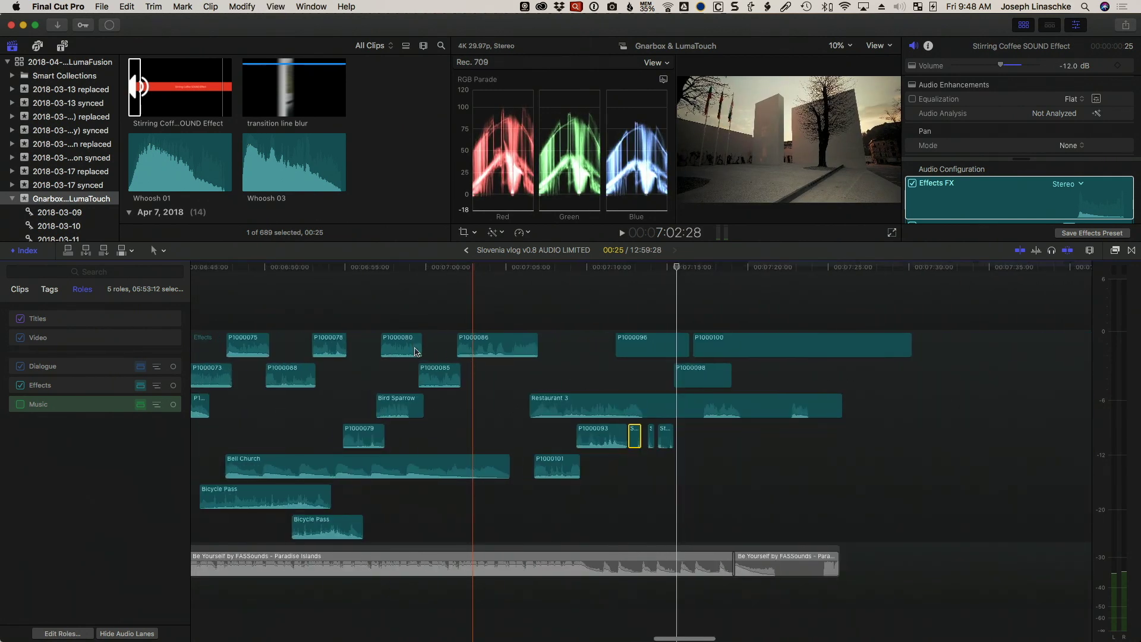
pyautogui.click(359, 364)
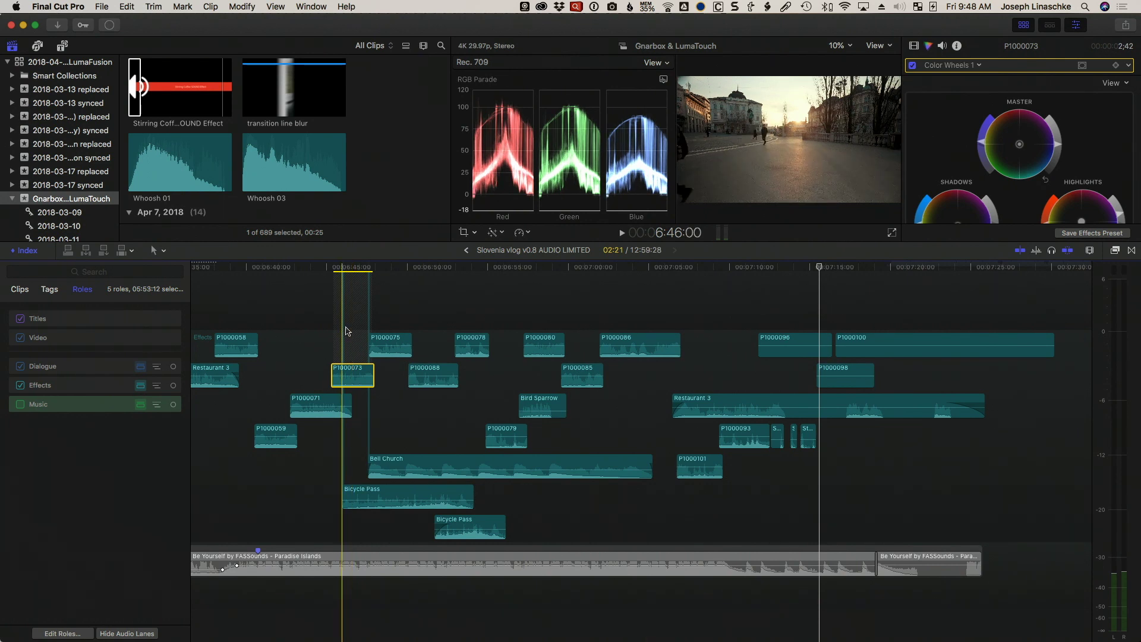
pyautogui.press('space')
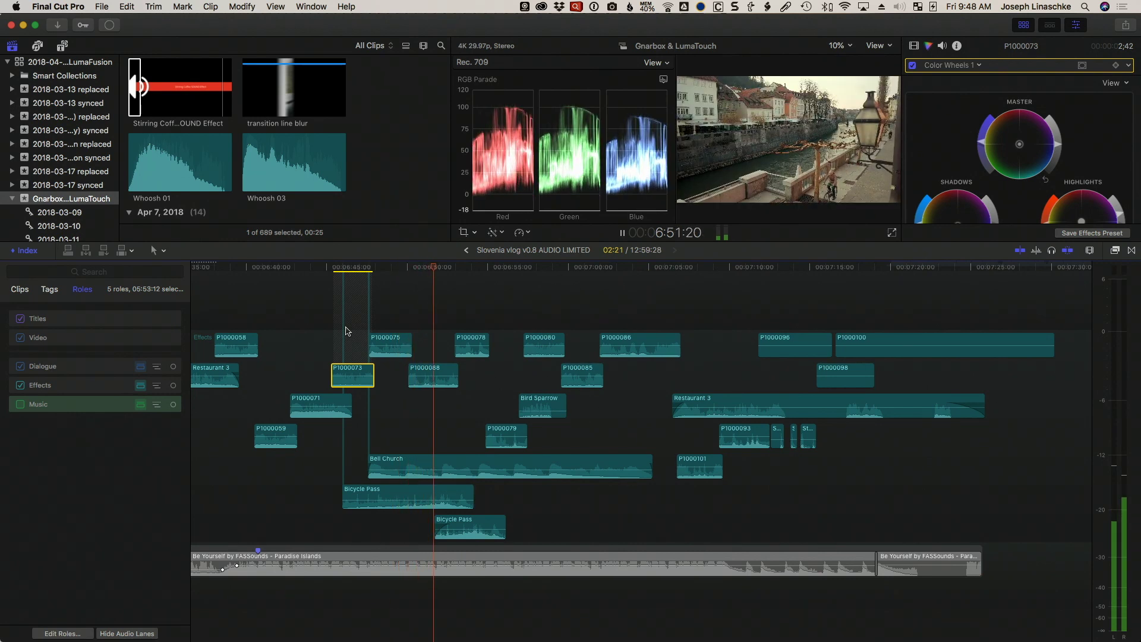
pyautogui.press('space')
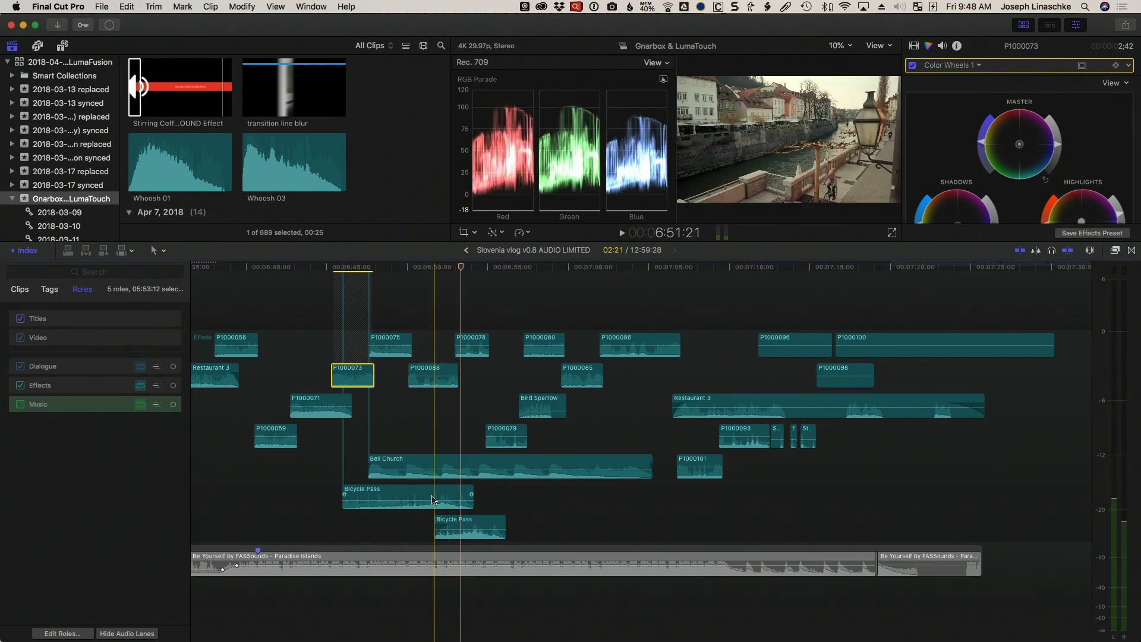
# Disable the first, longer Bicycle Pass clip and play the passage from about 6:51 with the second Bicycle Pass clip selected.
pyautogui.click(432, 499)
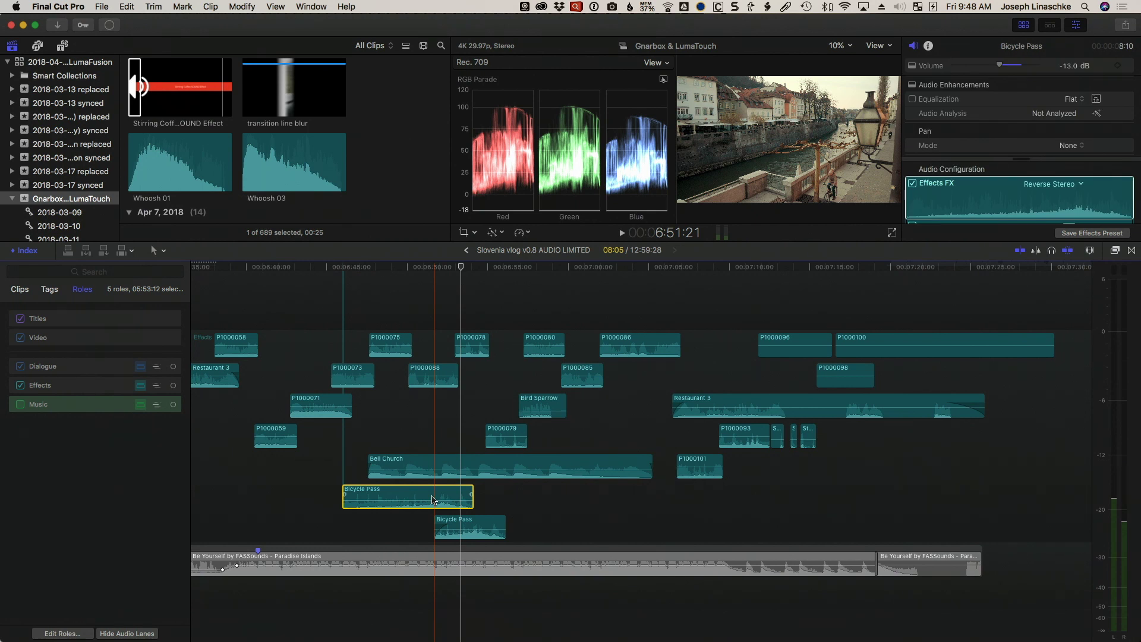
pyautogui.press('r')
pyautogui.press('v')
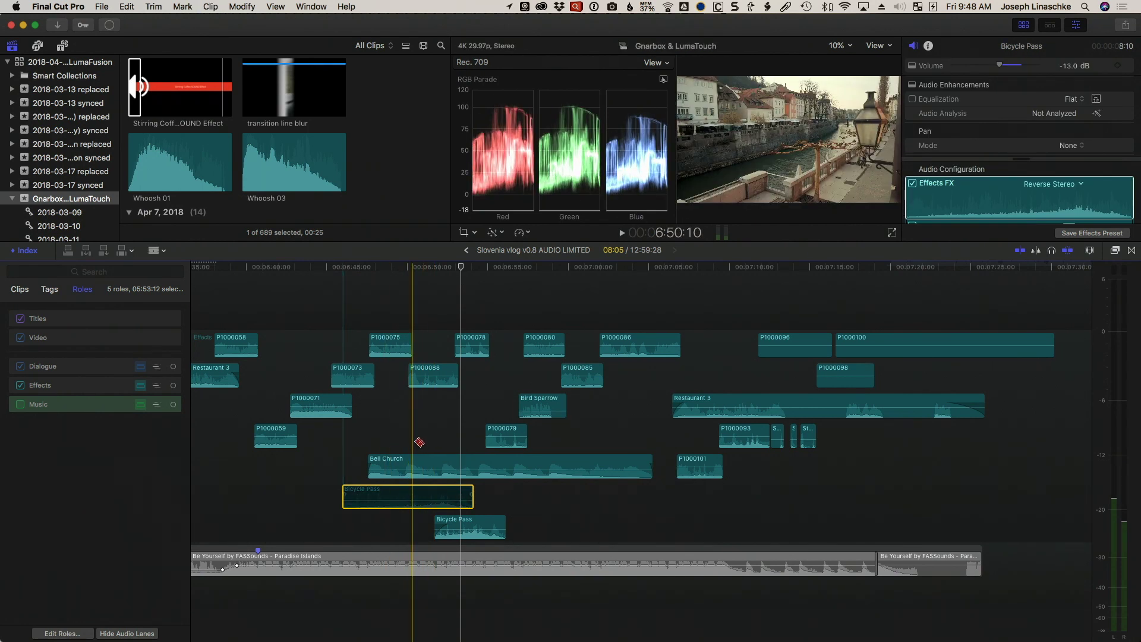
pyautogui.press('space')
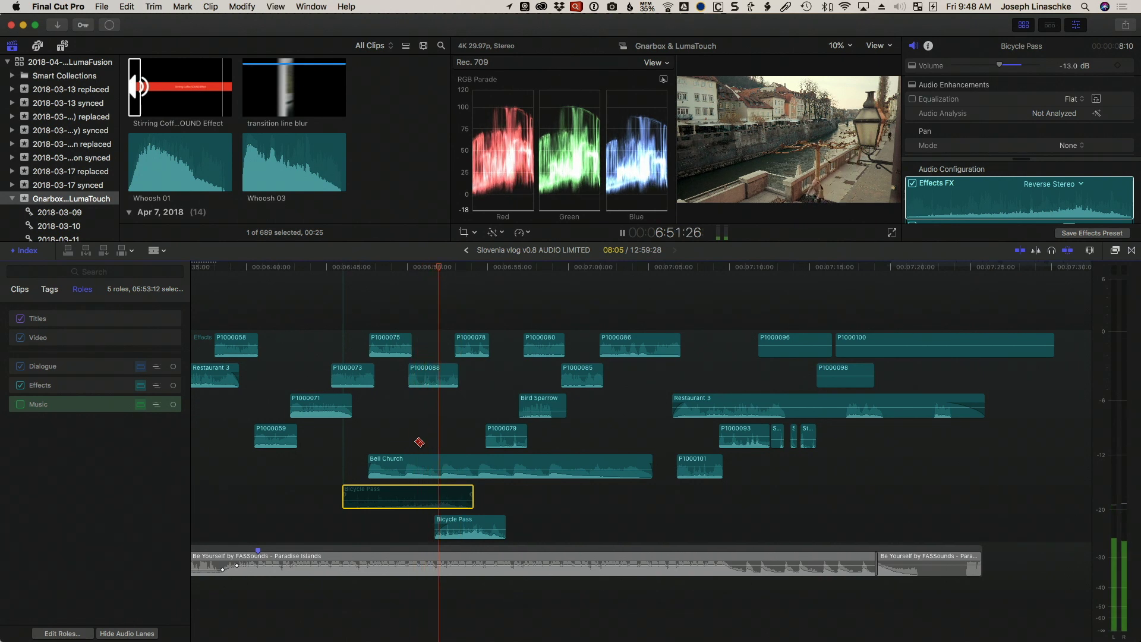
pyautogui.press('space')
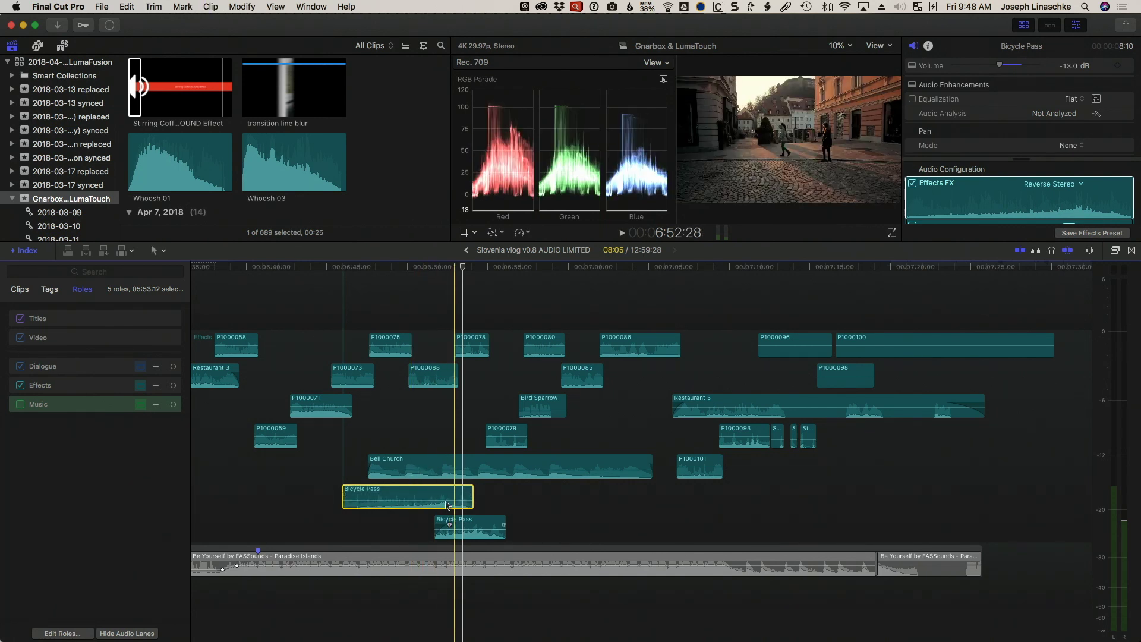
pyautogui.click(451, 523)
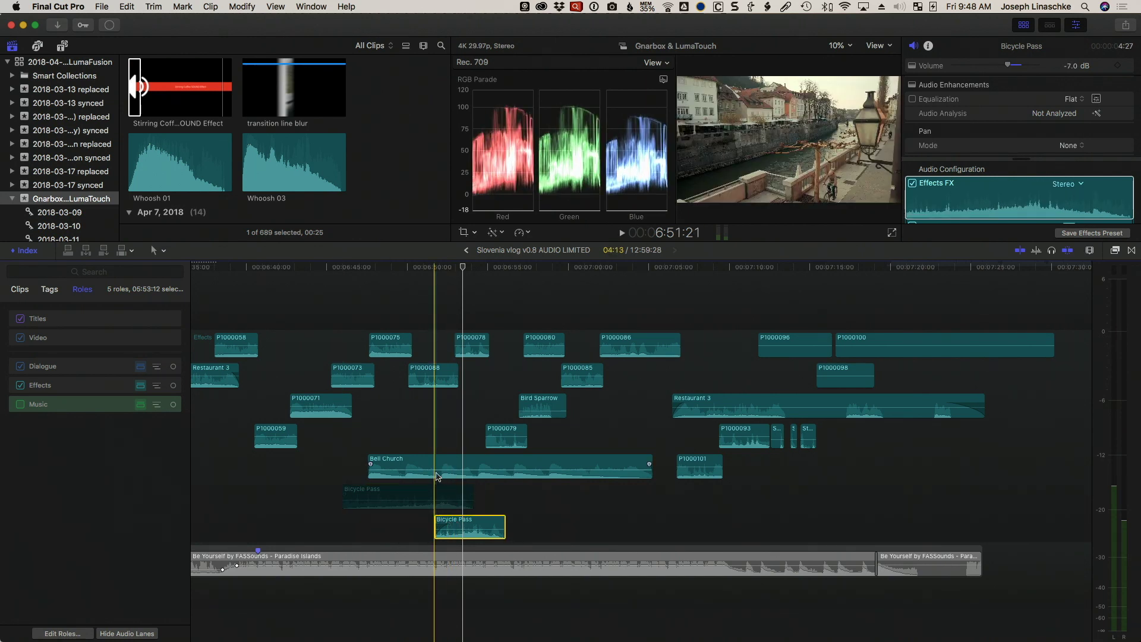
pyautogui.press('space')
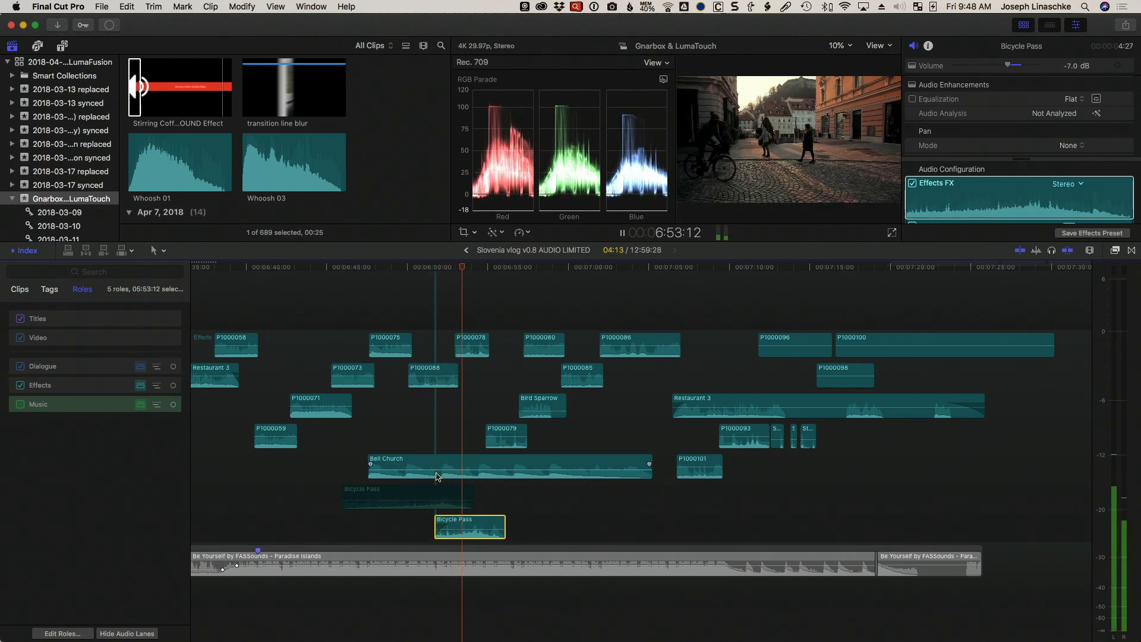
# Disable the second Bicycle Pass clip, play the passage from about 6:51 without it, and enable that clip again.
pyautogui.press('space')
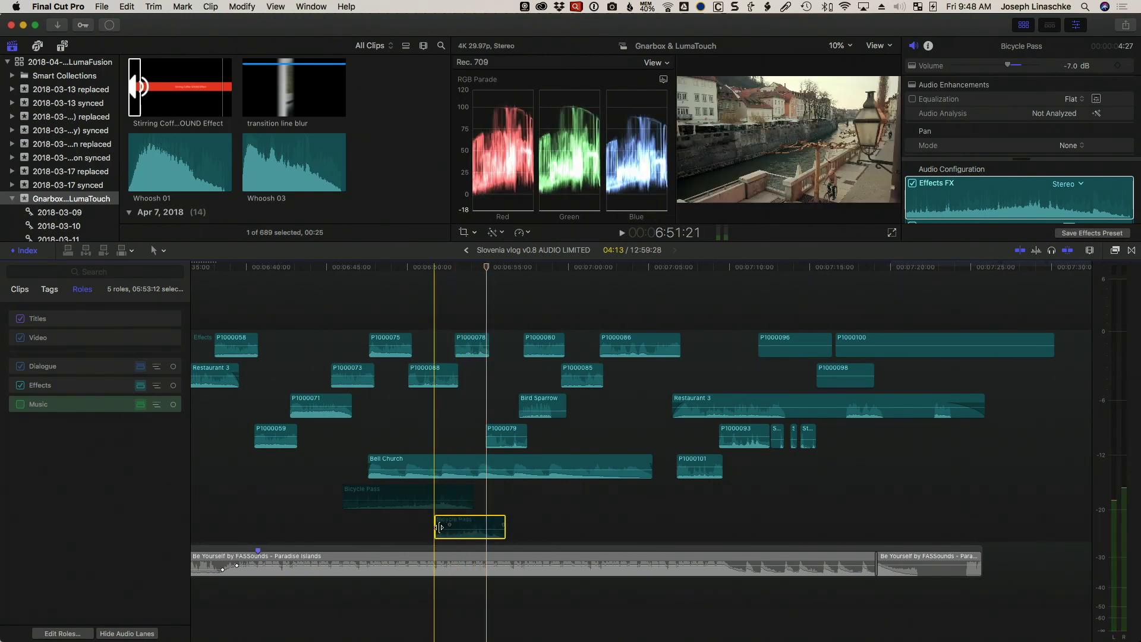
pyautogui.press('space')
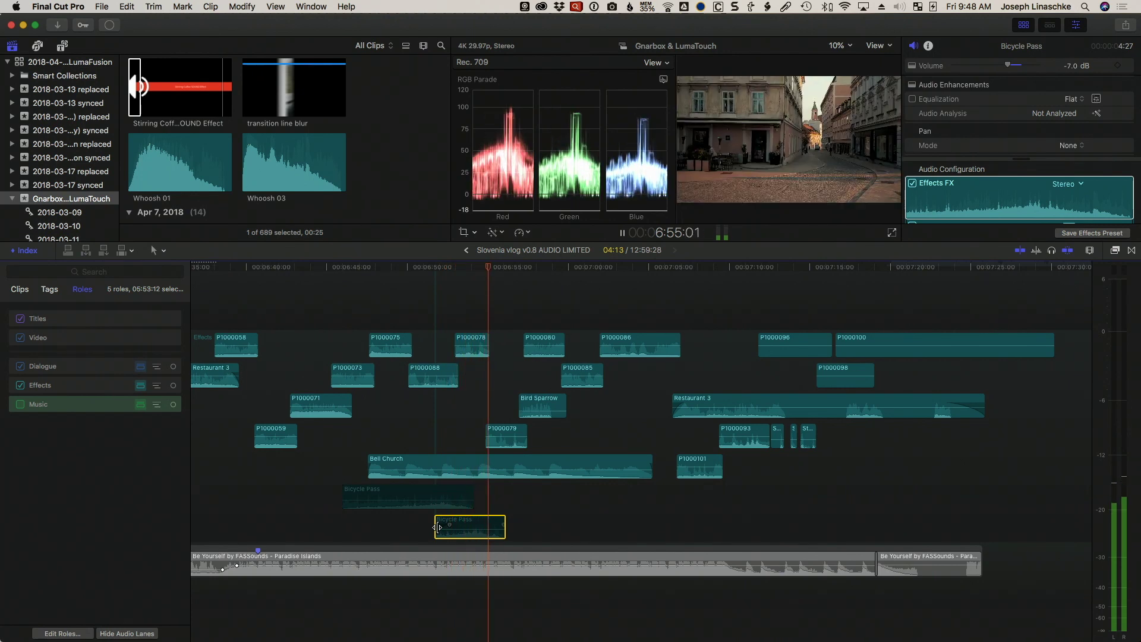
pyautogui.press('space')
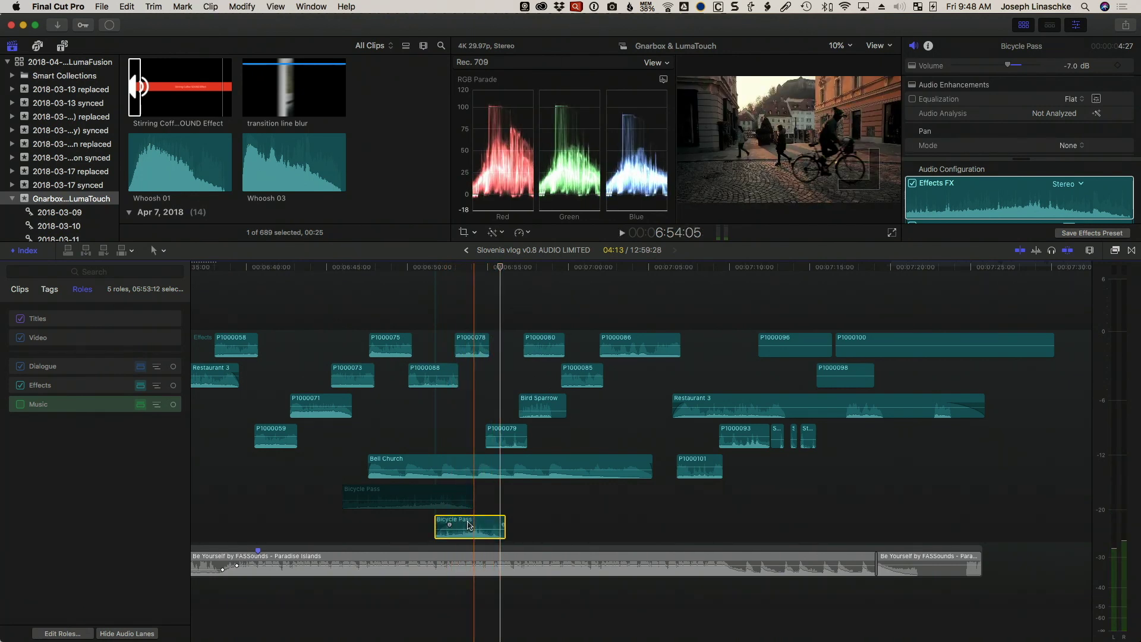
pyautogui.moveTo(459, 522); pyautogui.dragTo(460, 523)
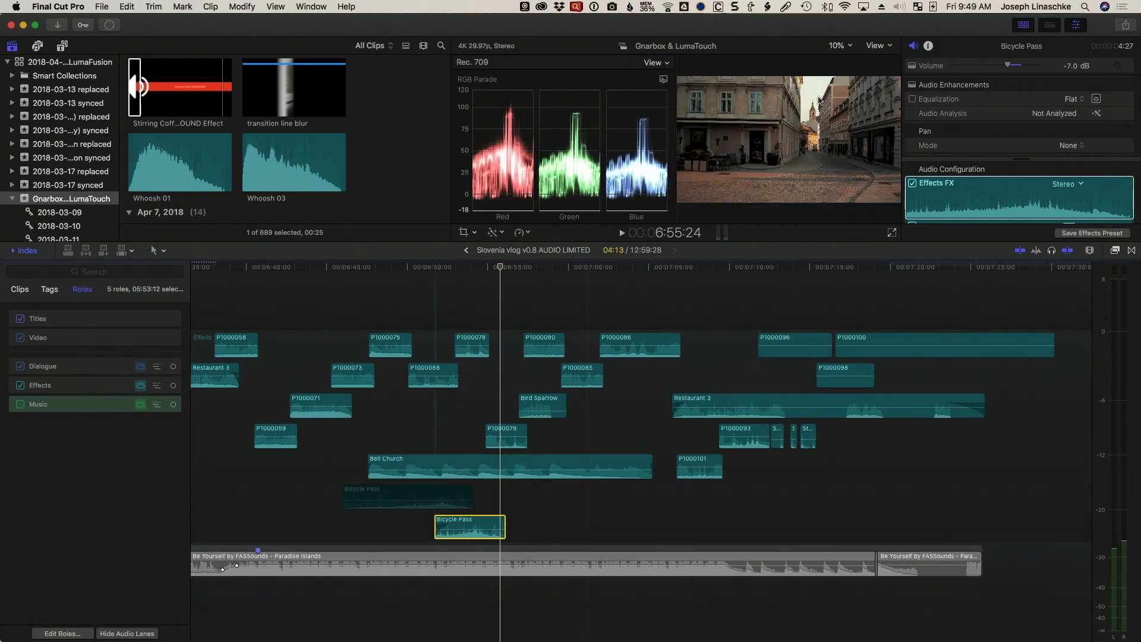
# Show the channel options of the second Bicycle Pass clip's Effects FX component and keep Stereo.
pyautogui.click(977, 192)
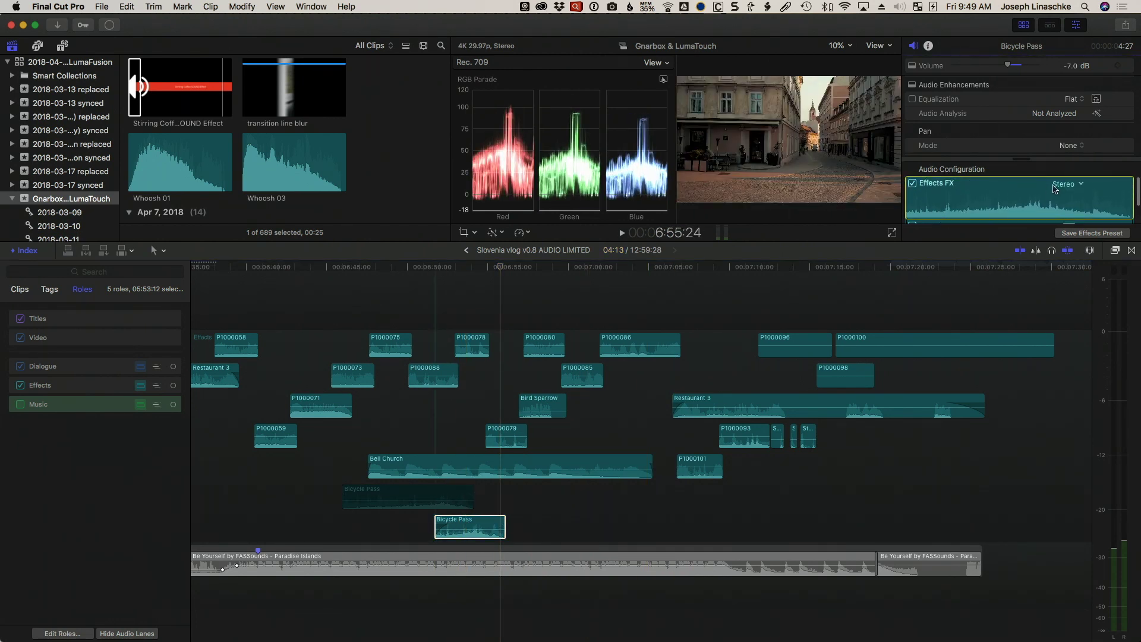
pyautogui.click(1064, 184)
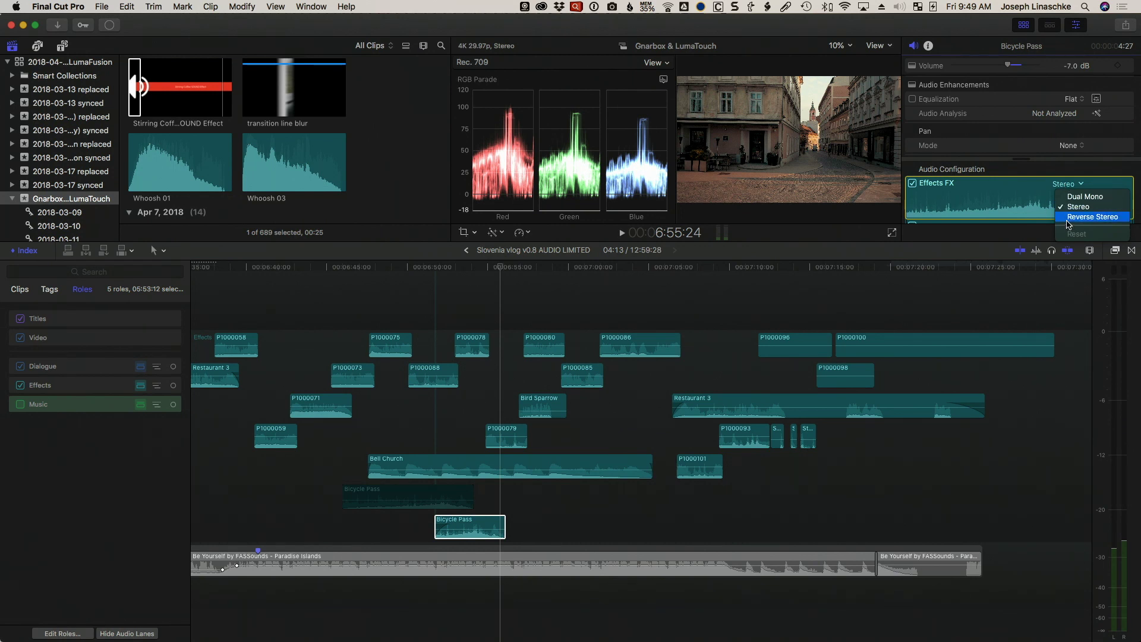
pyautogui.click(991, 200)
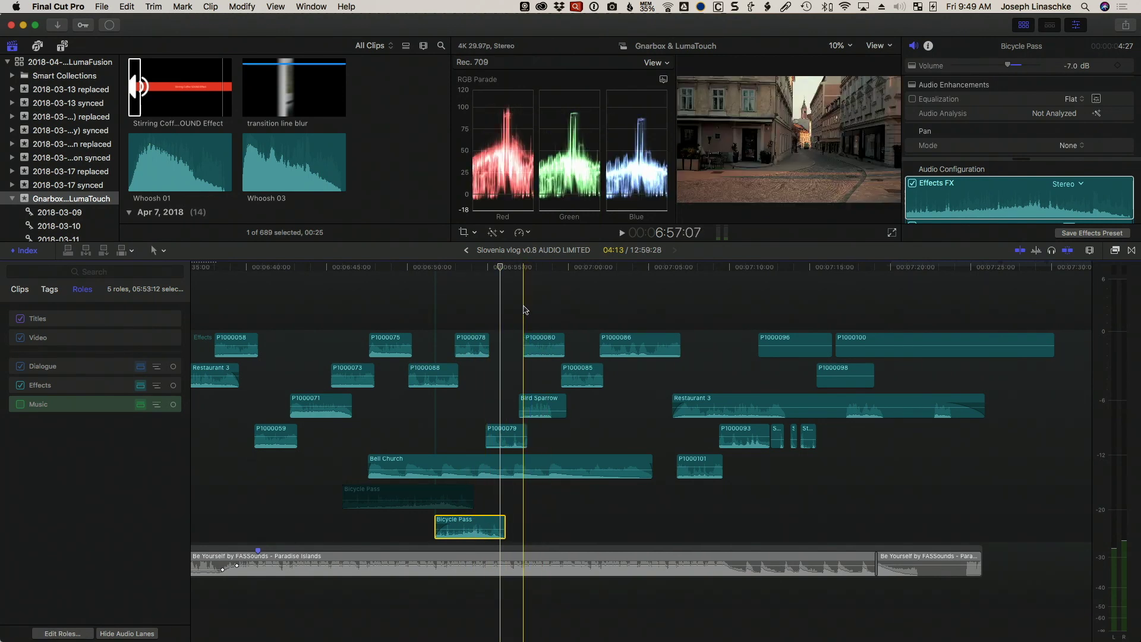
# Go to the start of the Wind 3 clip at about 2:07 and play the layered effects through to about 2:27.
pyautogui.hotkey('shift', 'z')
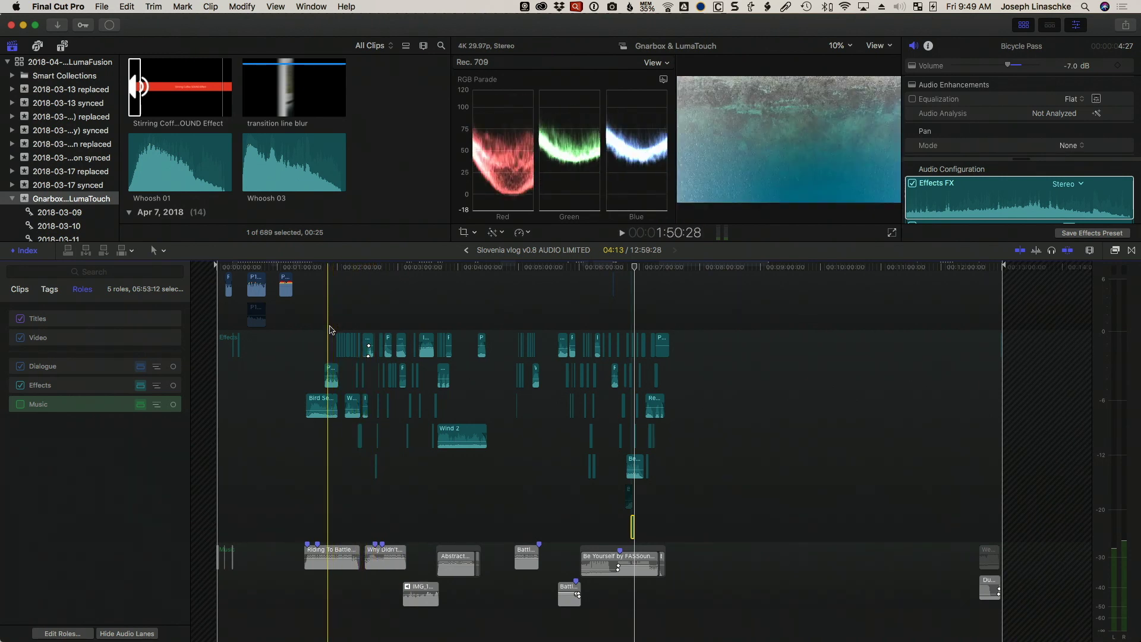
pyautogui.press('super+equal')
pyautogui.press('super+equal')
pyautogui.press('super+equal')
pyautogui.press('super+equal')
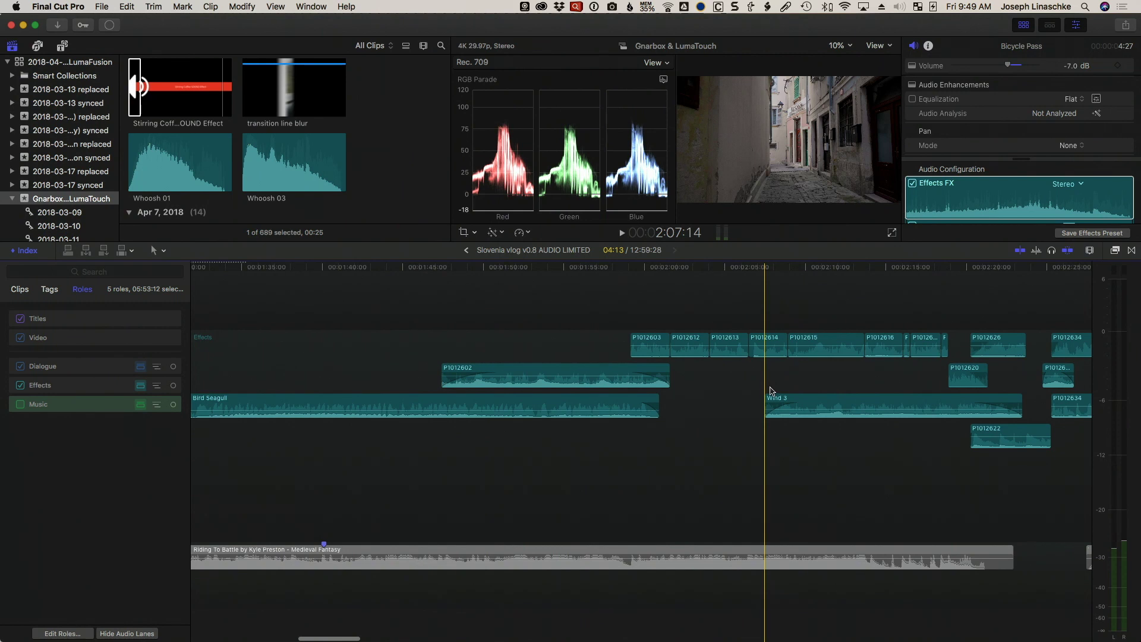
pyautogui.press('space')
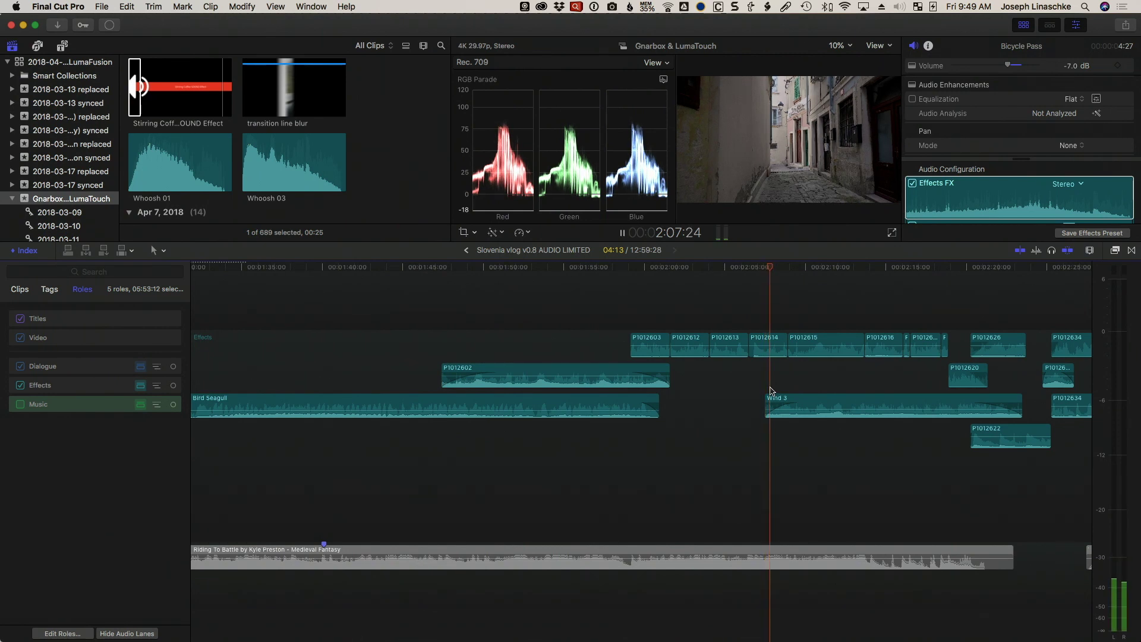
pyautogui.hscroll(3, 772, 392)
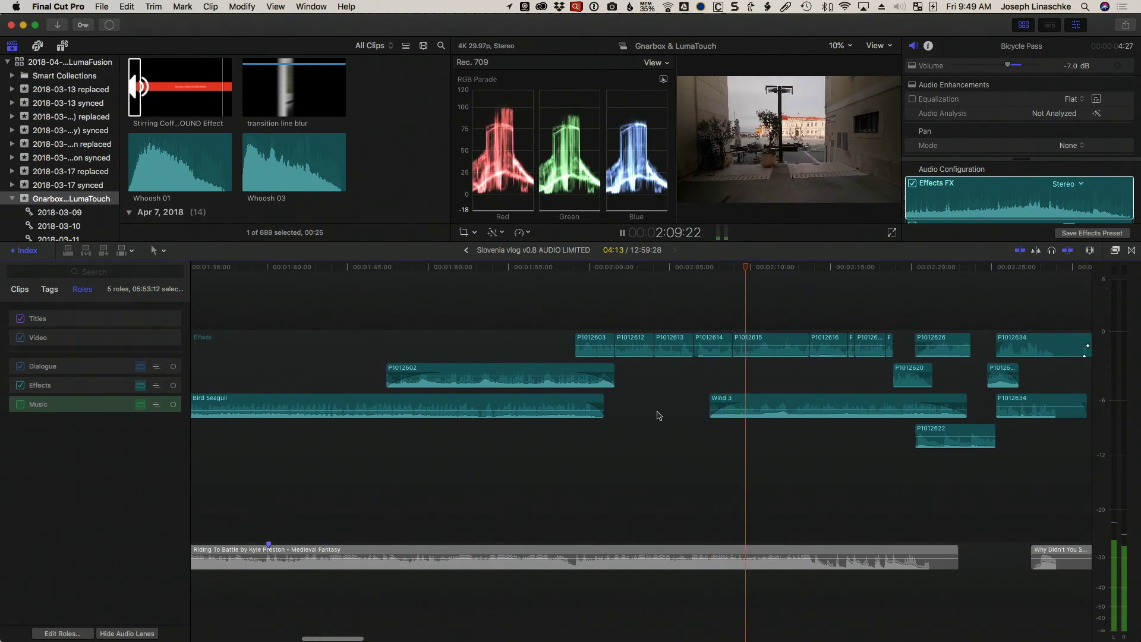
pyautogui.hscroll(6, 658, 415)
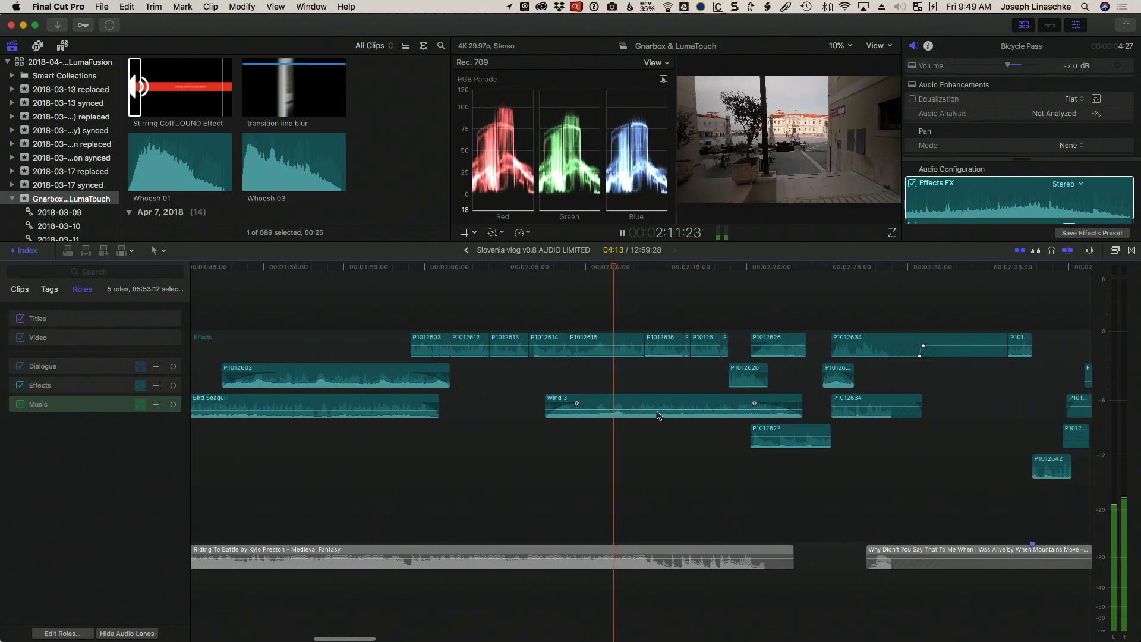
pyautogui.scroll(5, 624, 440)
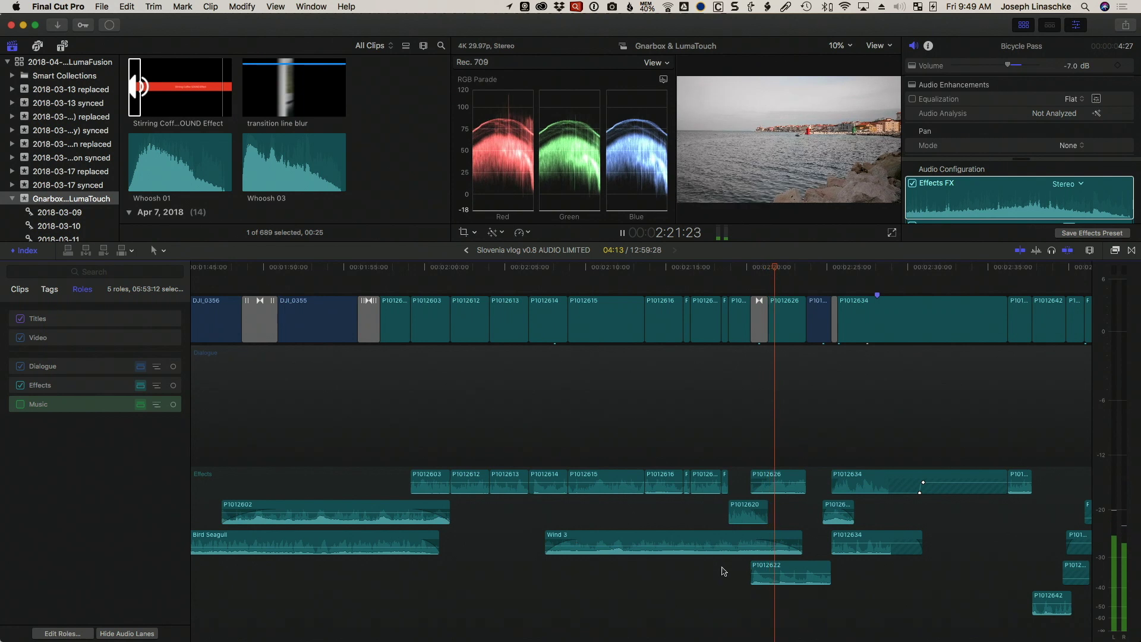
pyautogui.scroll(-2, 749, 539)
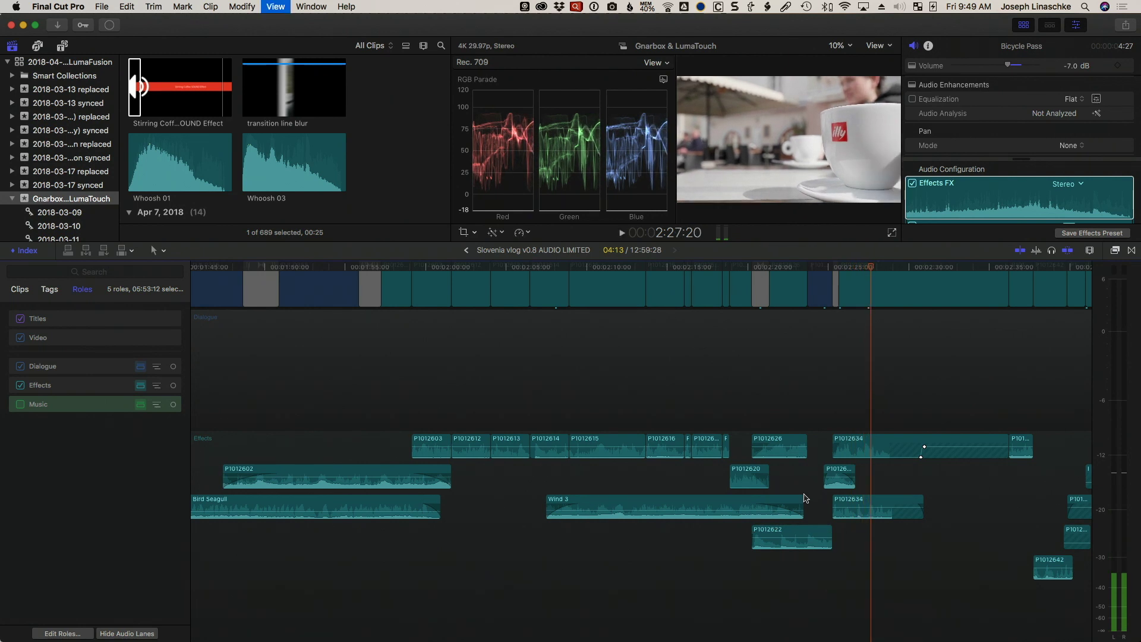
pyautogui.press('space')
# Hide the browser and turn the Music role back on.
pyautogui.scroll(-5, 803, 496)
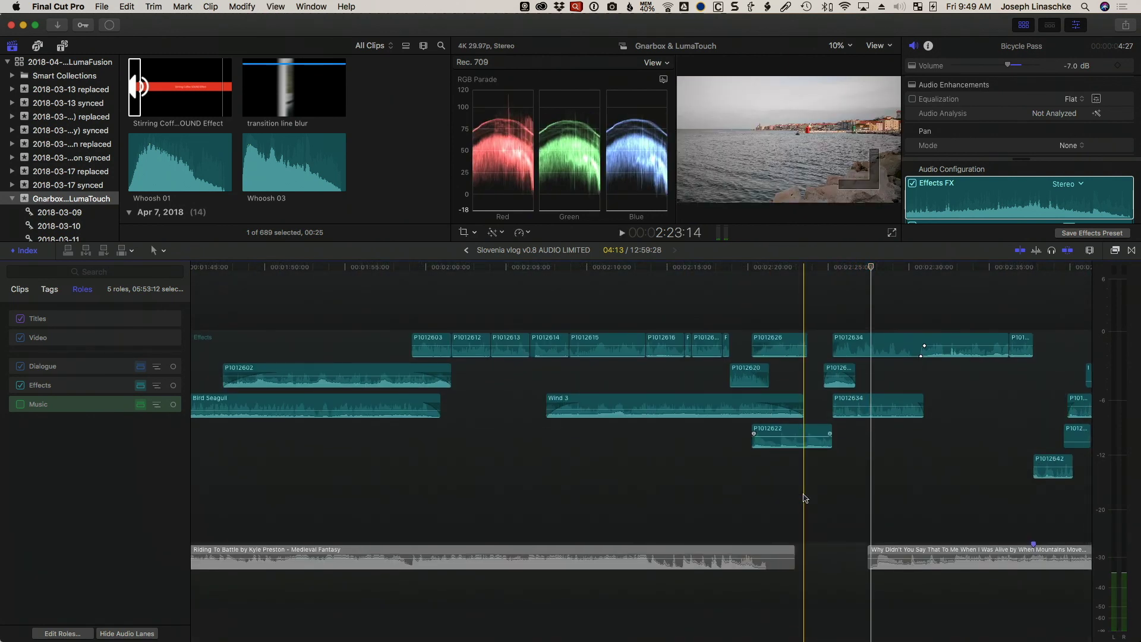
pyautogui.scroll(3, 760, 333)
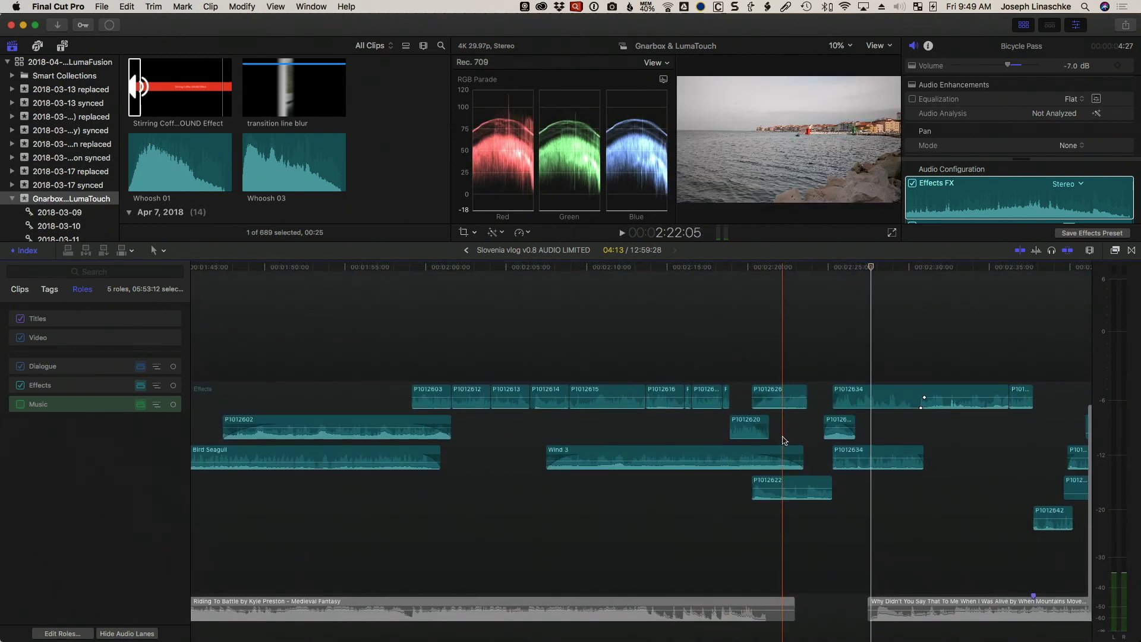
pyautogui.click(1024, 27)
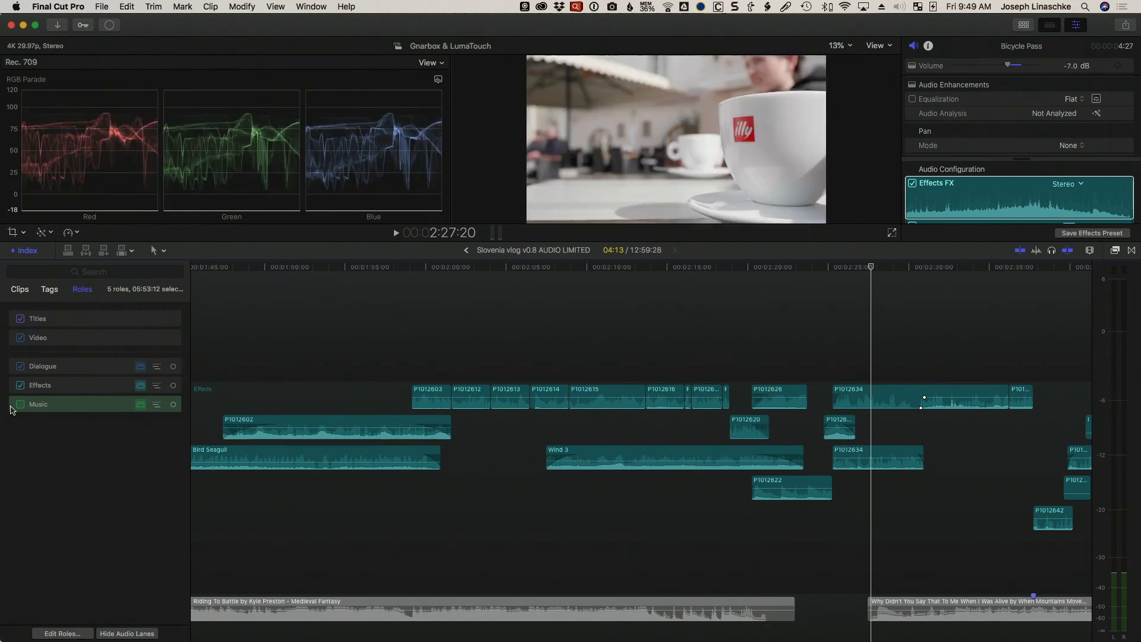
pyautogui.click(20, 405)
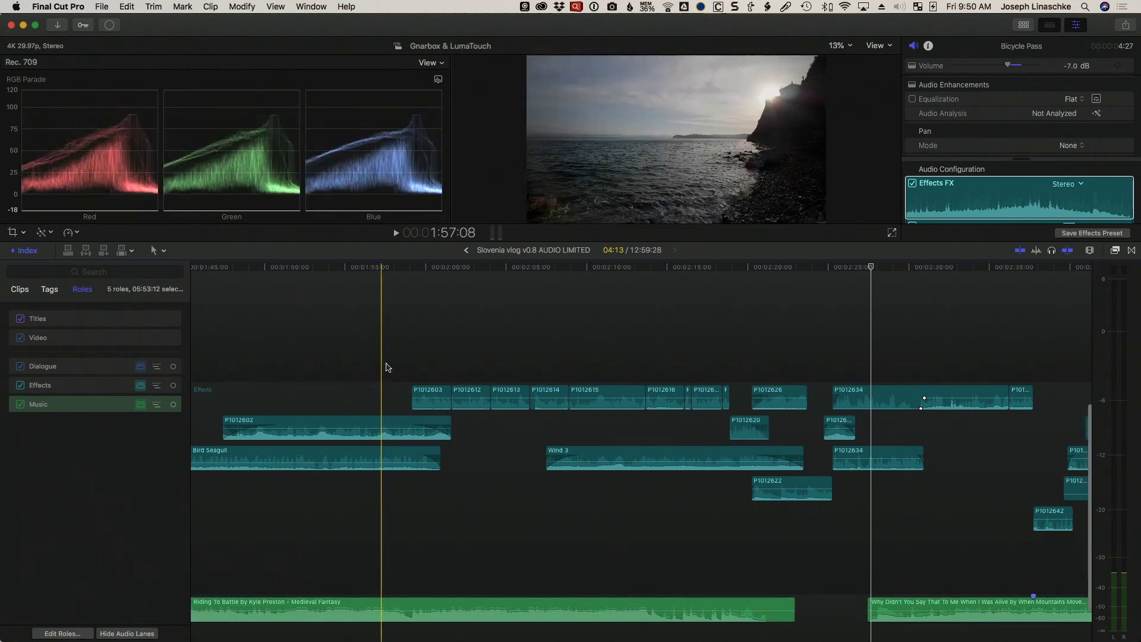
# Look through the main storyline and select the connected P1000066 clip at about 6:14.
pyautogui.scroll(5, 416, 381)
pyautogui.hscroll(-8, 430, 390)
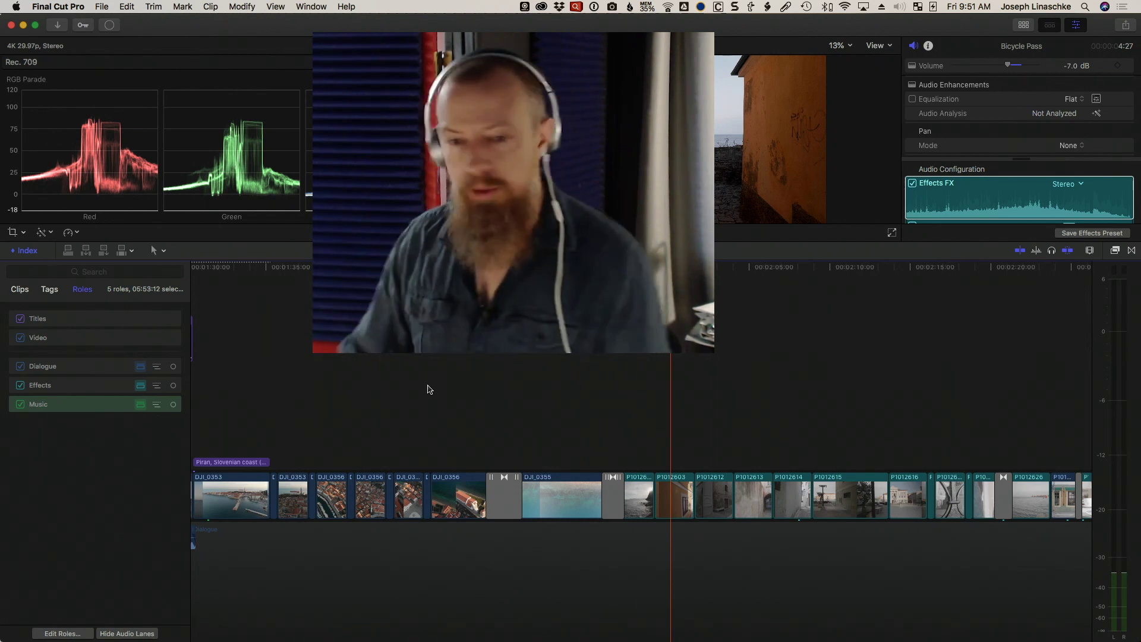
pyautogui.hscroll(8, 594, 416)
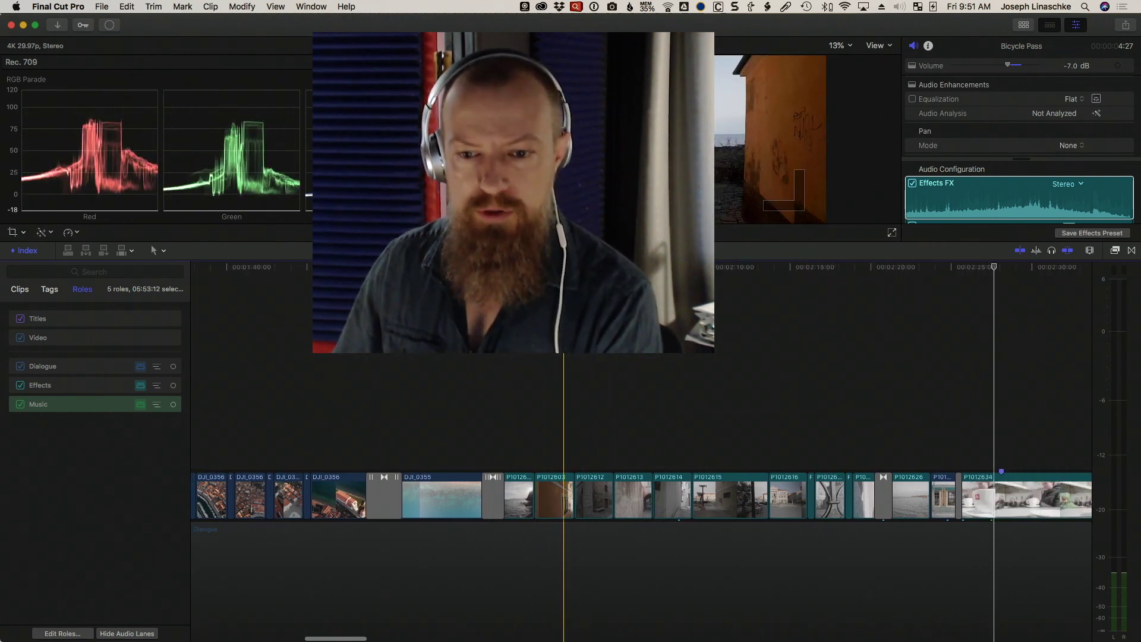
pyautogui.hscroll(3, 618, 357)
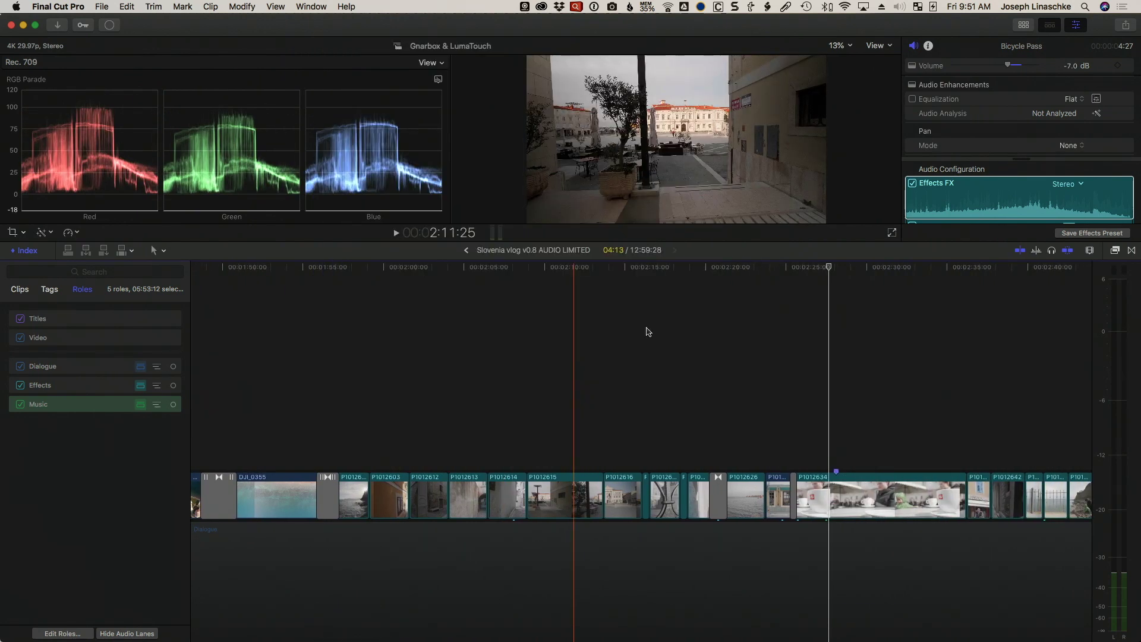
pyautogui.hscroll(15, 609, 355)
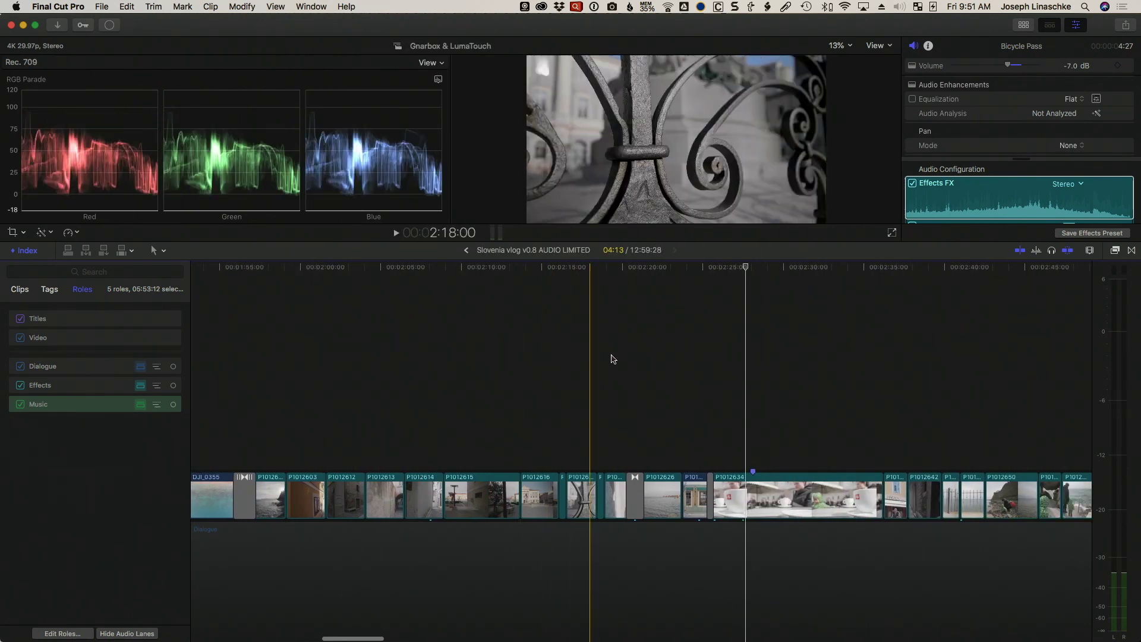
pyautogui.hscroll(20, 709, 353)
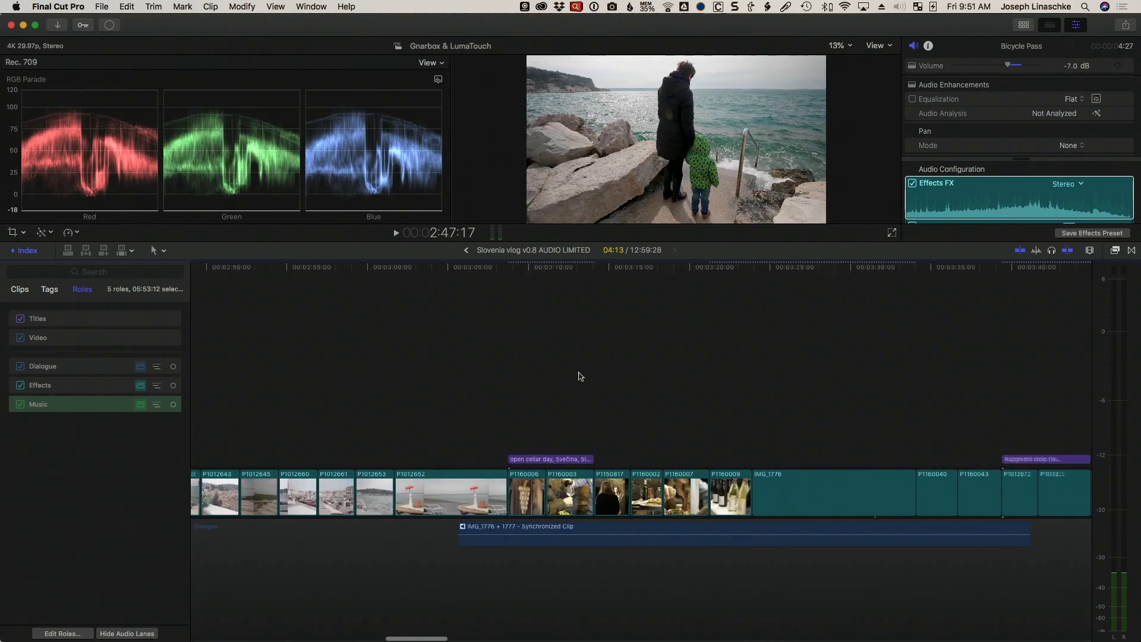
pyautogui.hscroll(20, 668, 343)
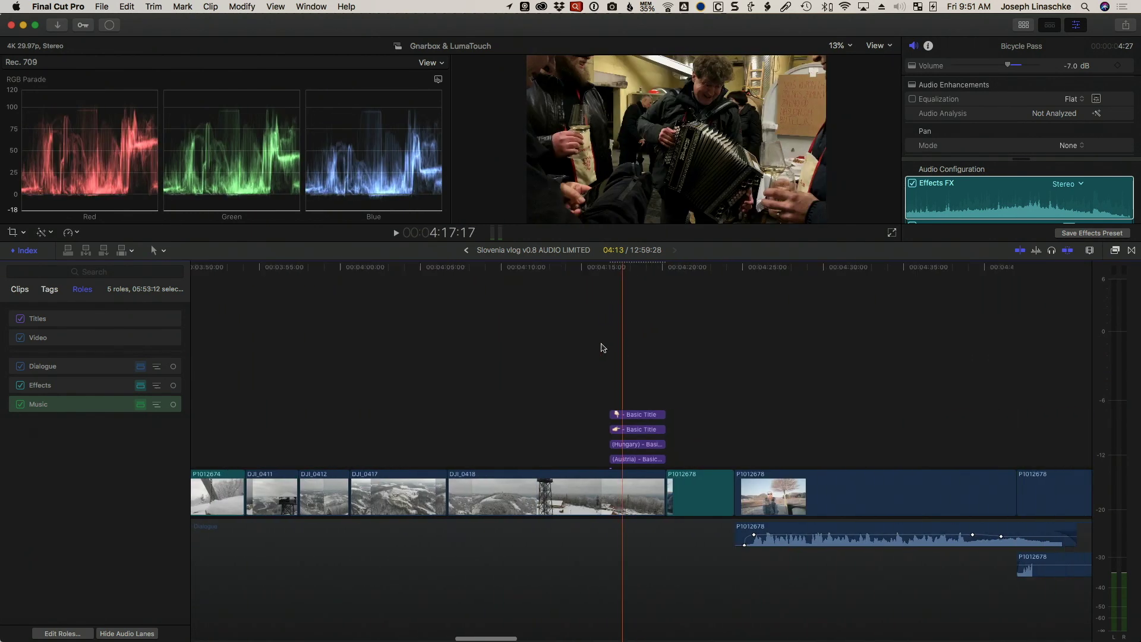
pyautogui.scroll(-10, 598, 347)
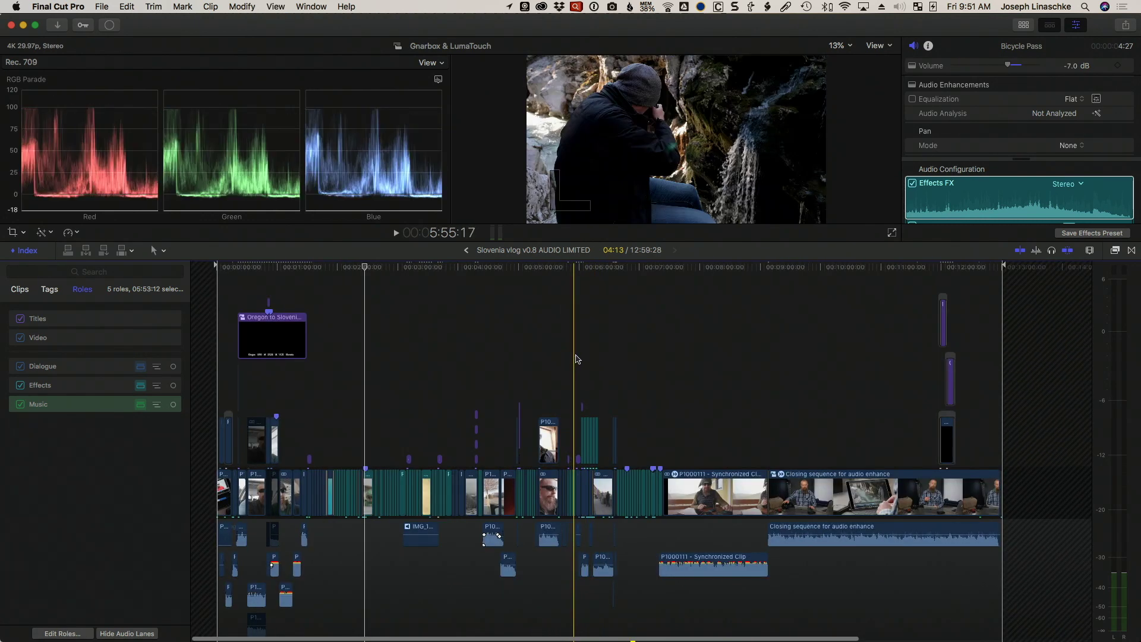
pyautogui.scroll(1, 585, 360)
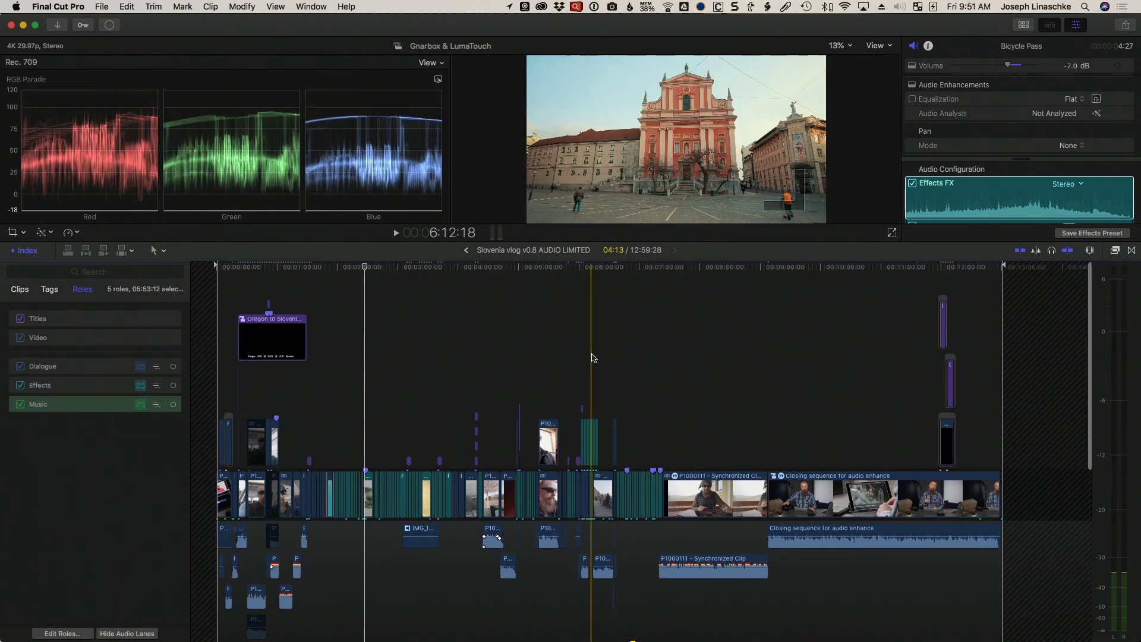
pyautogui.scroll(6, 592, 358)
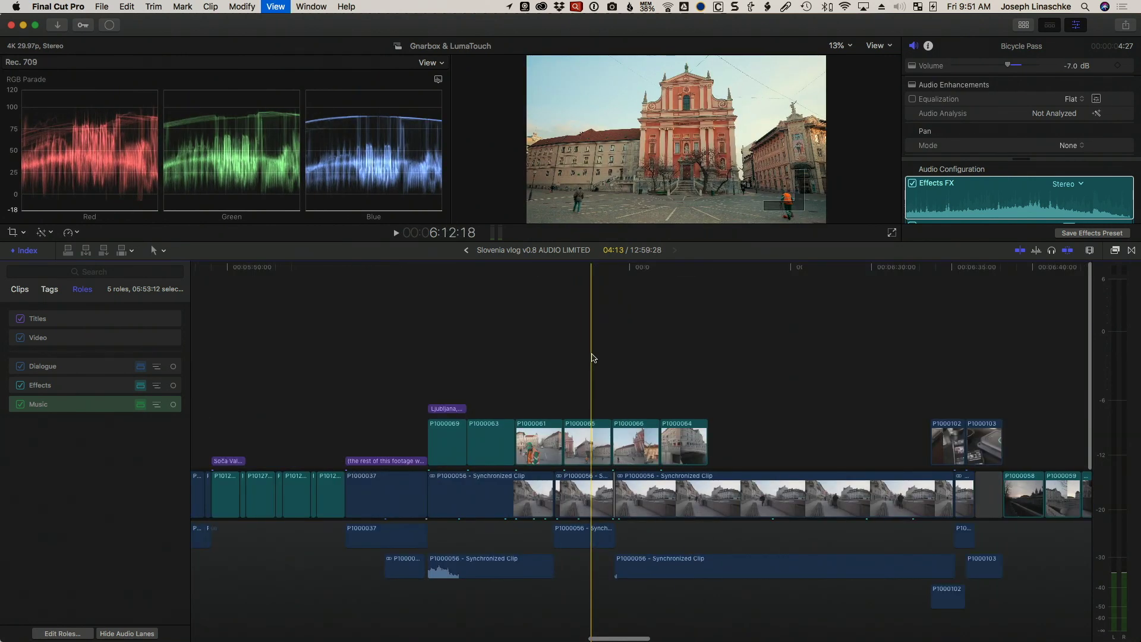
pyautogui.hscroll(5, 683, 365)
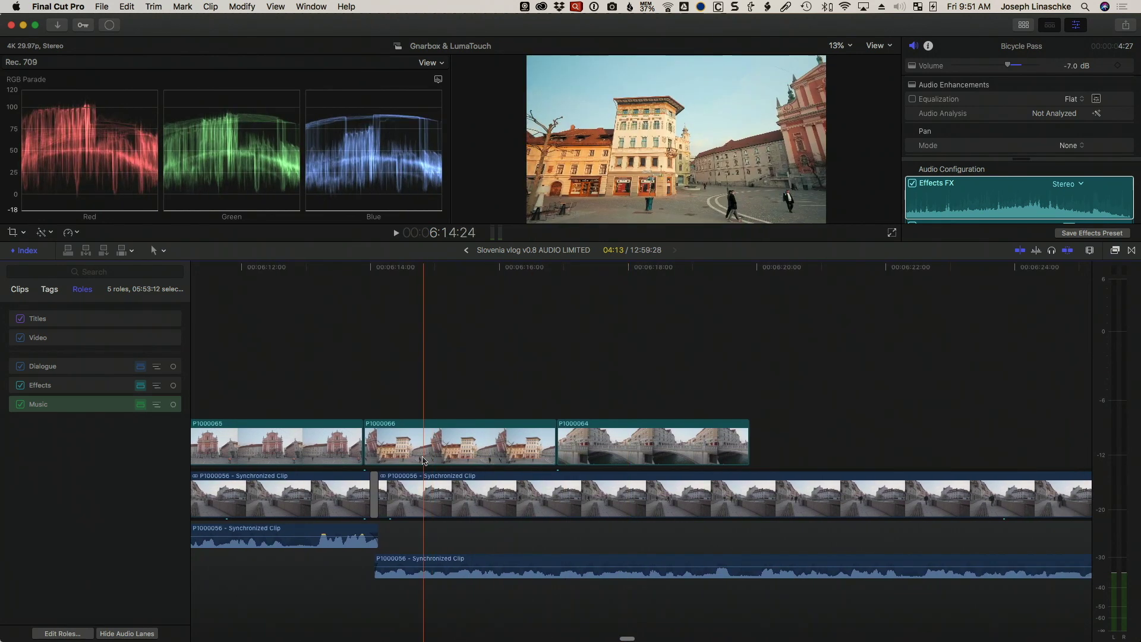
pyautogui.click(406, 448)
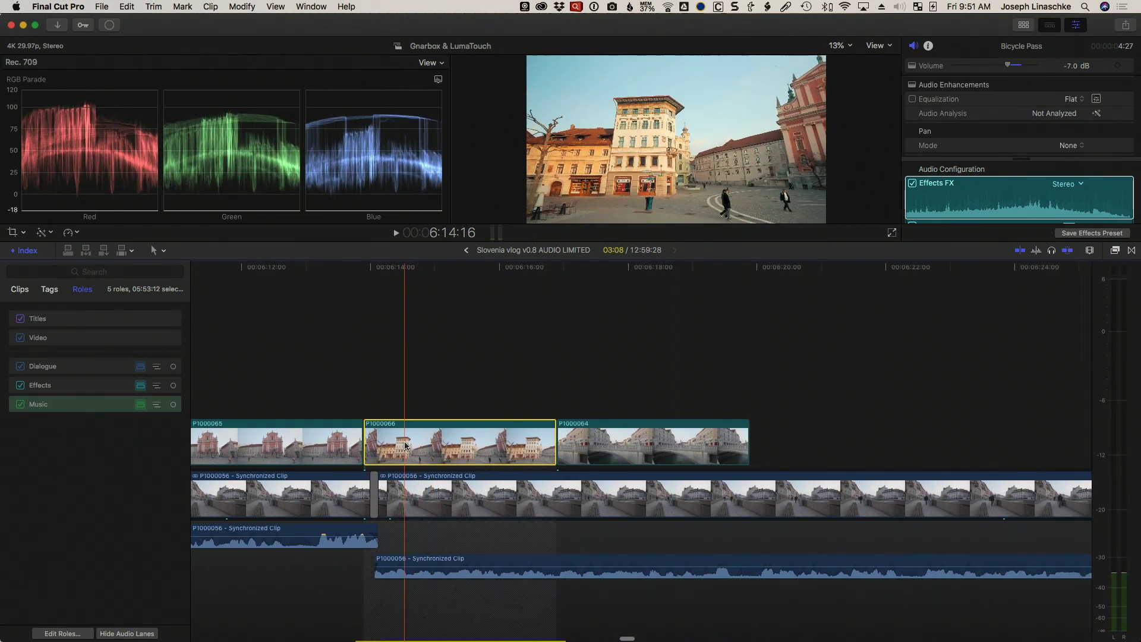
# Enlarge the viewer and inspector area, and show the P1000066 clip's video settings down to Stabilization.
pyautogui.press('super+6')
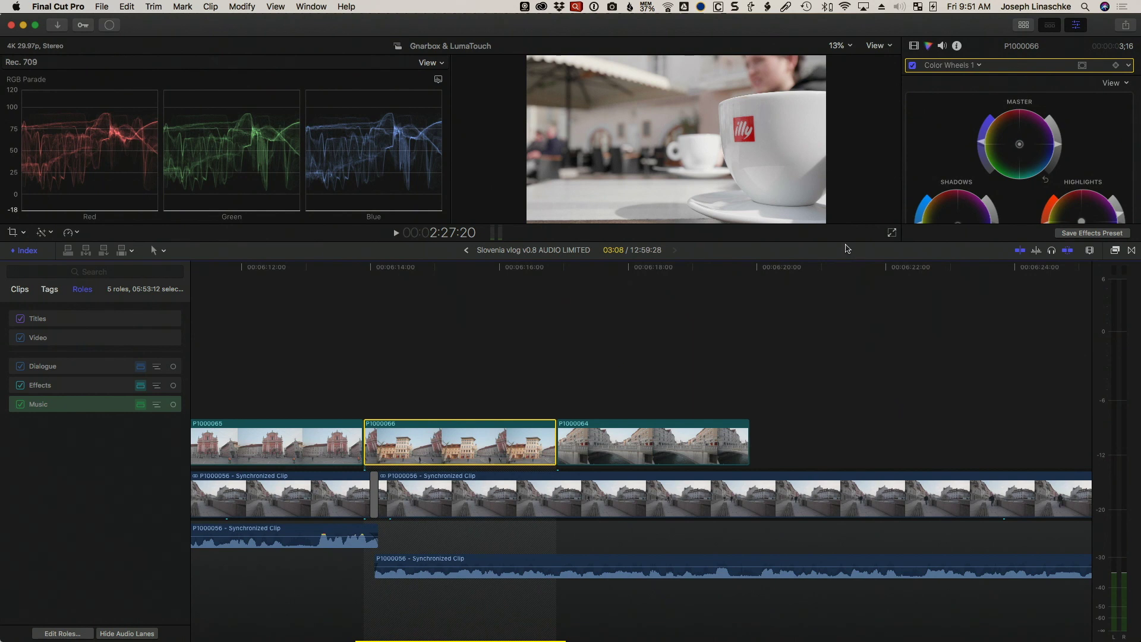
pyautogui.moveTo(846, 241); pyautogui.dragTo(846, 333)
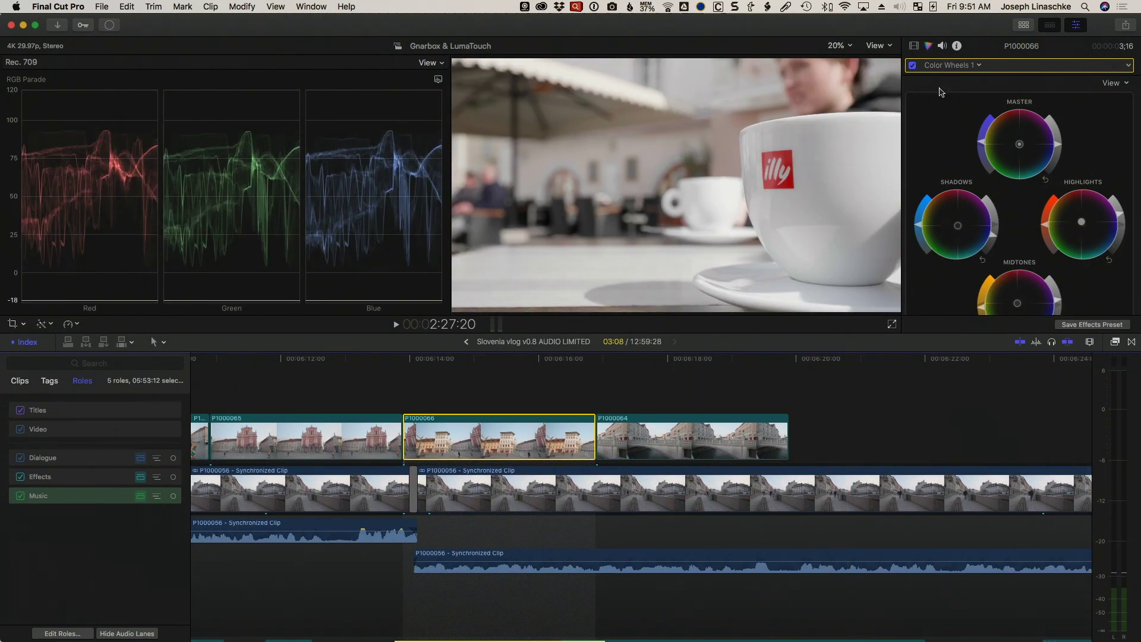
pyautogui.click(913, 45)
pyautogui.scroll(-5, 958, 190)
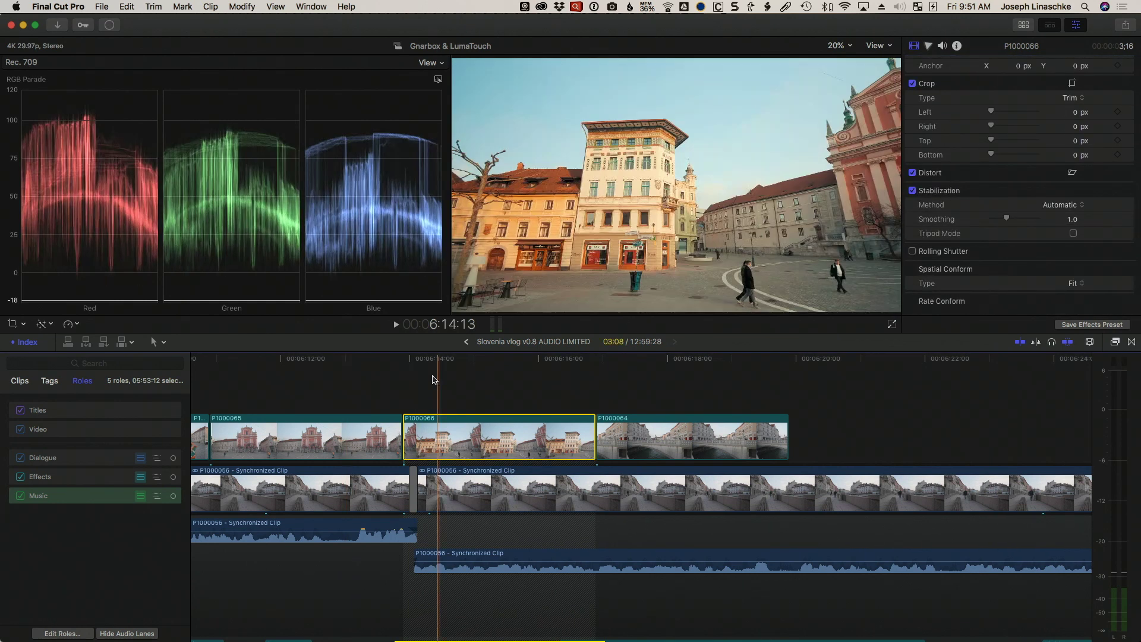
# Place the playhead at 6:14:04 on the P1000066 clip and turn off its Stabilization.
pyautogui.click(419, 383)
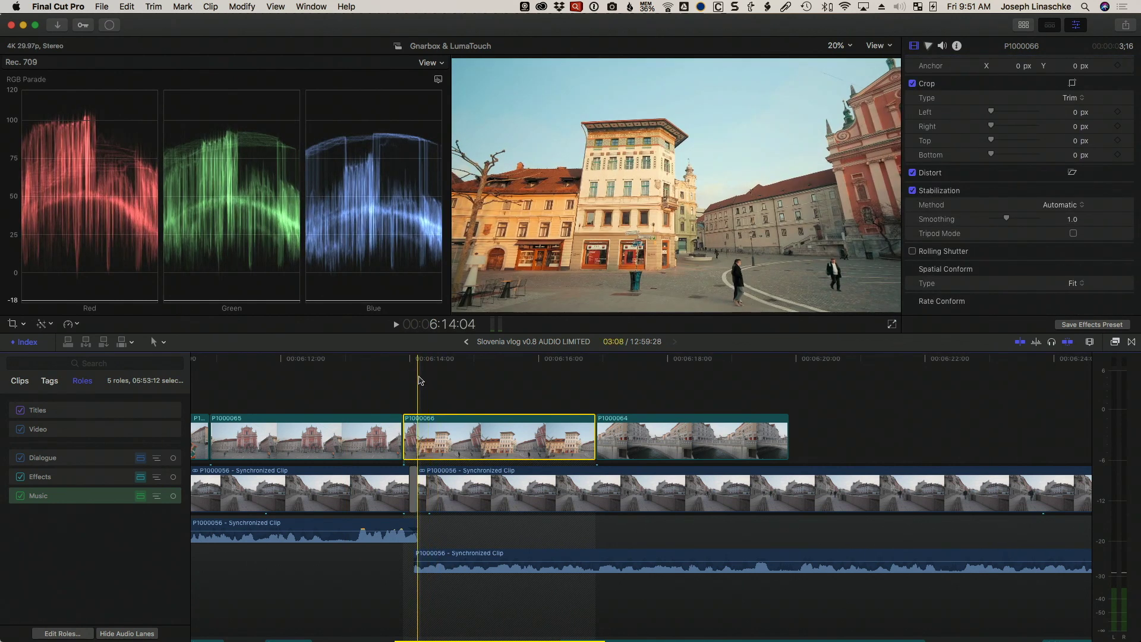
pyautogui.click(426, 423)
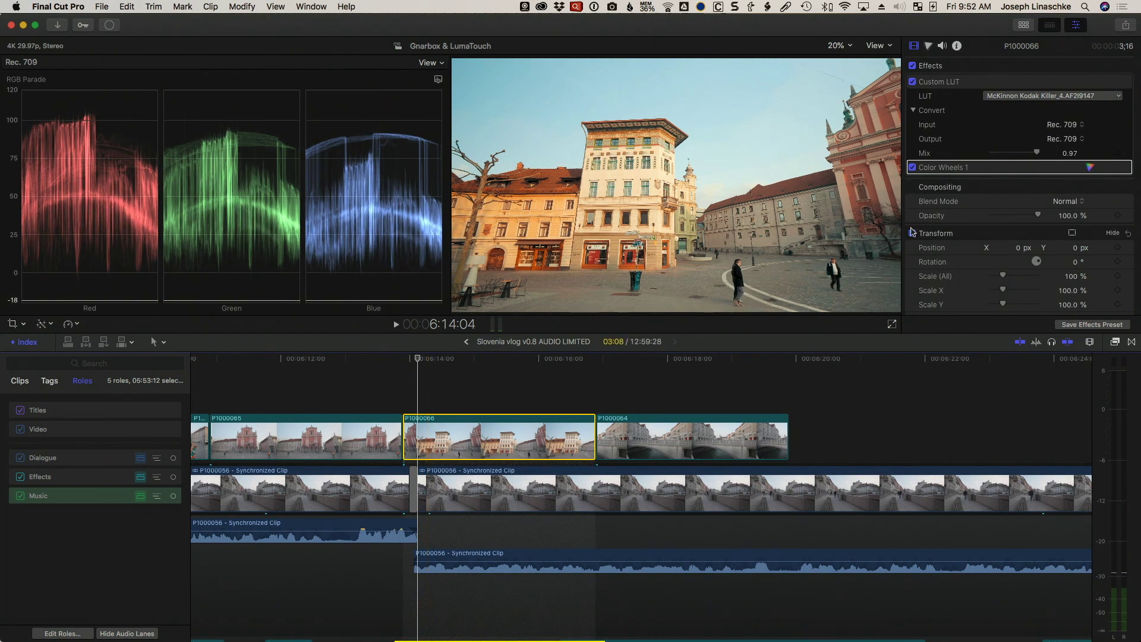
pyautogui.scroll(-8, 913, 232)
pyautogui.click(913, 191)
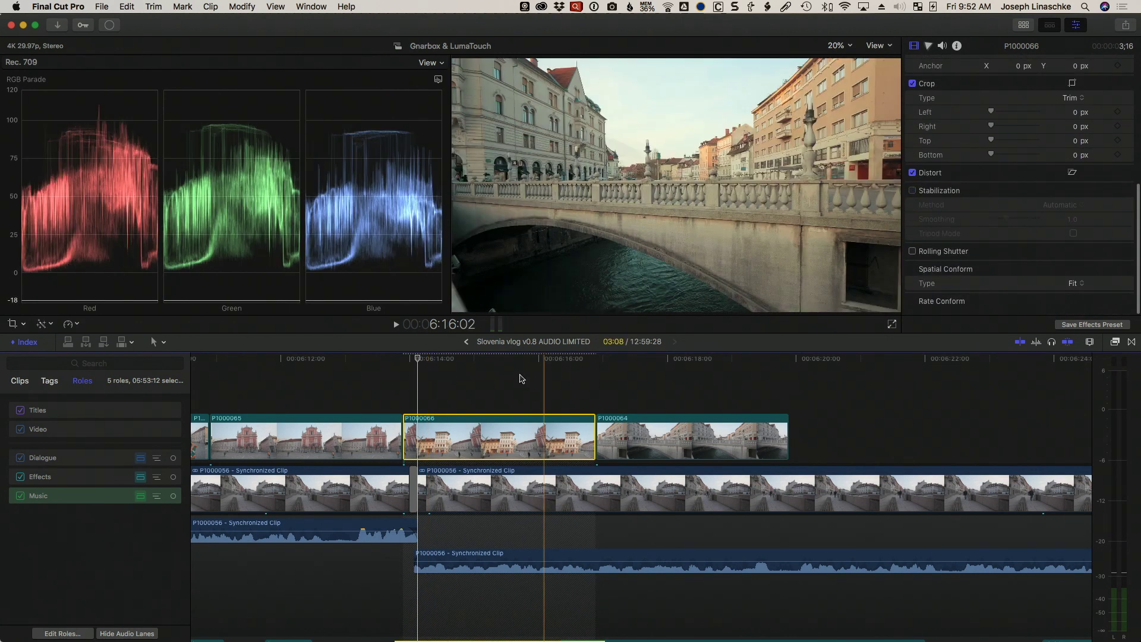
# Play the P1000066 clip from about 6:14:04 with its Stabilization off.
pyautogui.press('space')
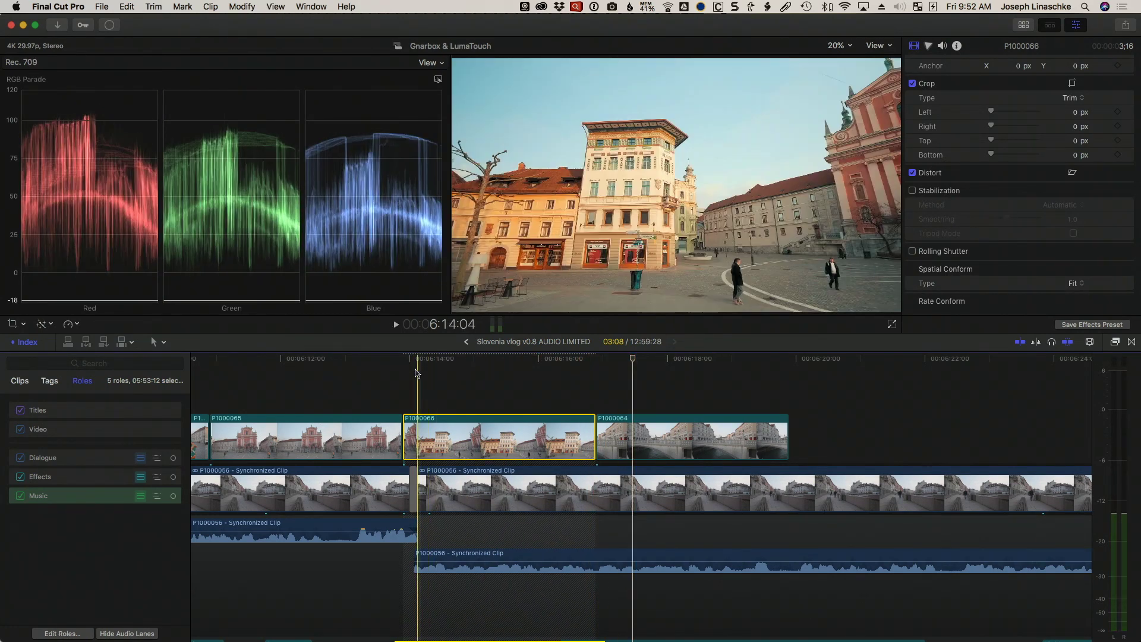
pyautogui.press('space')
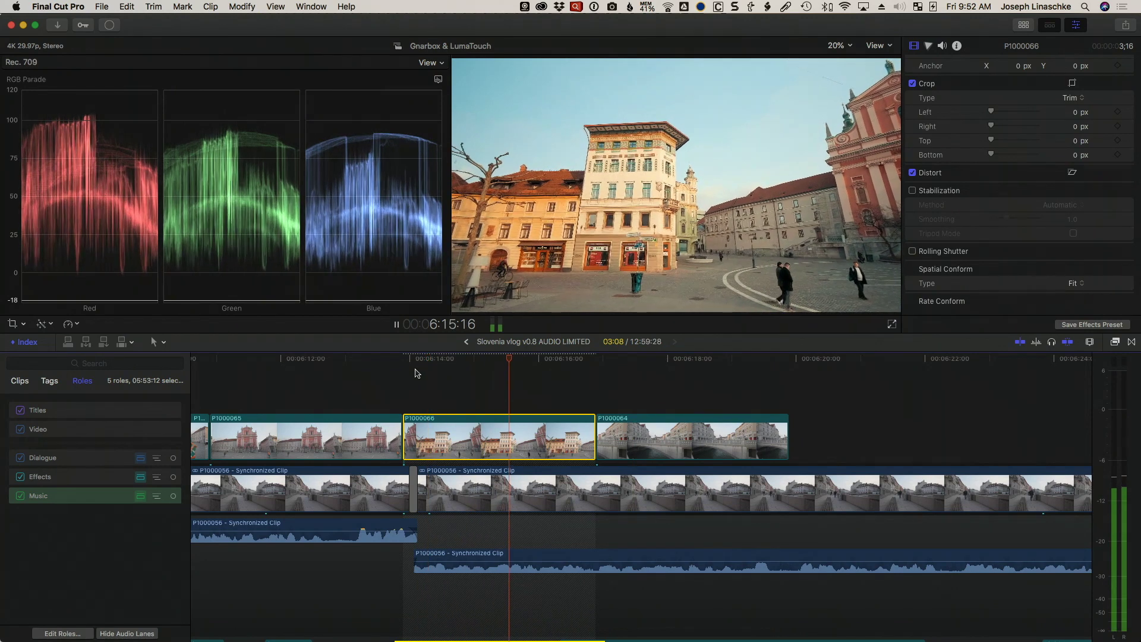
pyautogui.press('space')
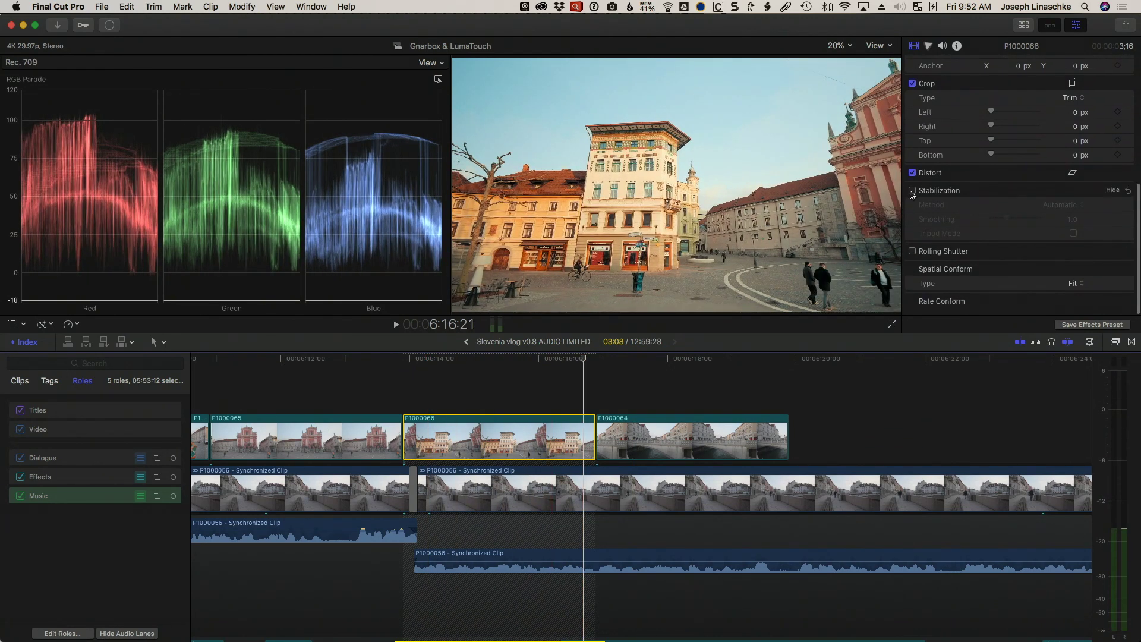
# Turn Stabilization back on for the P1000066 clip and play it again from its beginning.
pyautogui.click(912, 190)
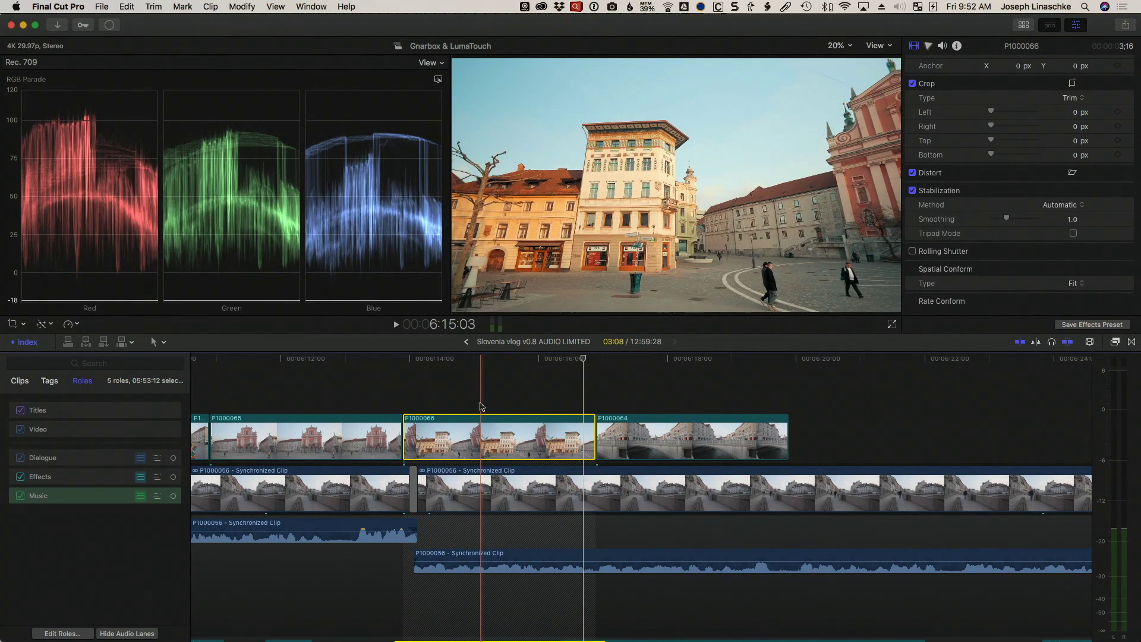
pyautogui.press('space')
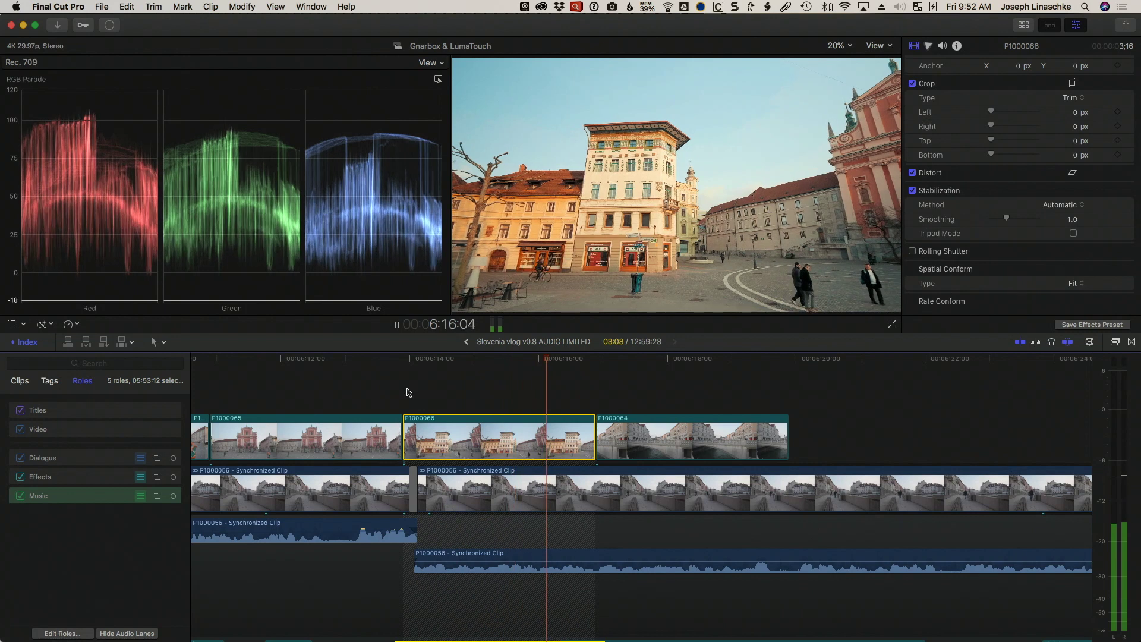
pyautogui.press('space')
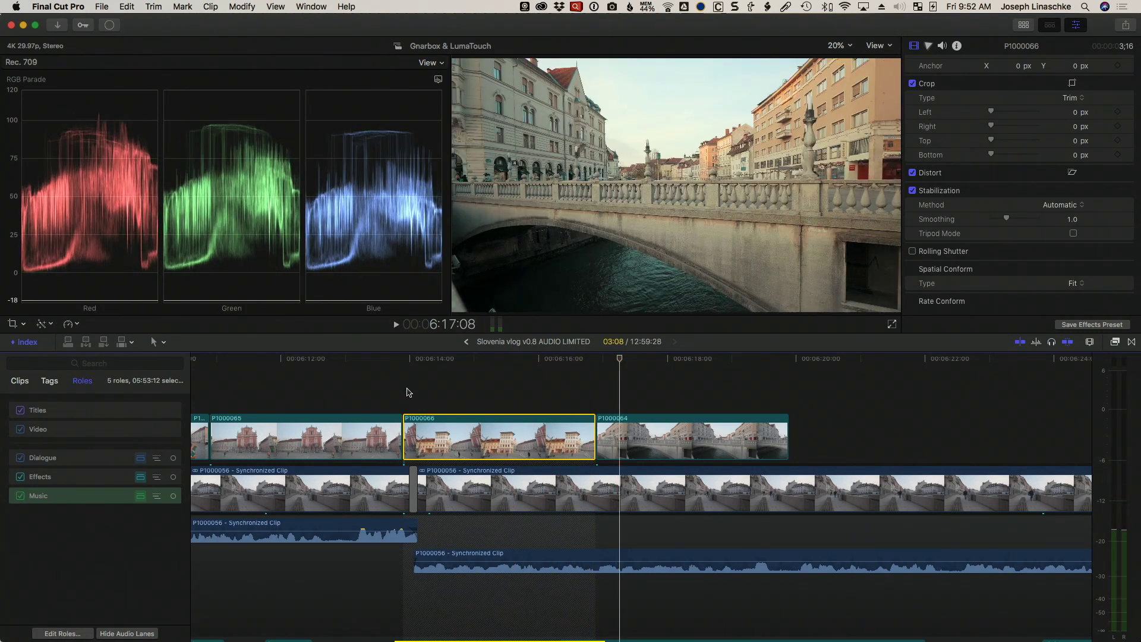
# Find the P1000073 clip in the main storyline and select it at 6:46:18, enlarged in the timeline.
pyautogui.hotkey('shift', 'z')
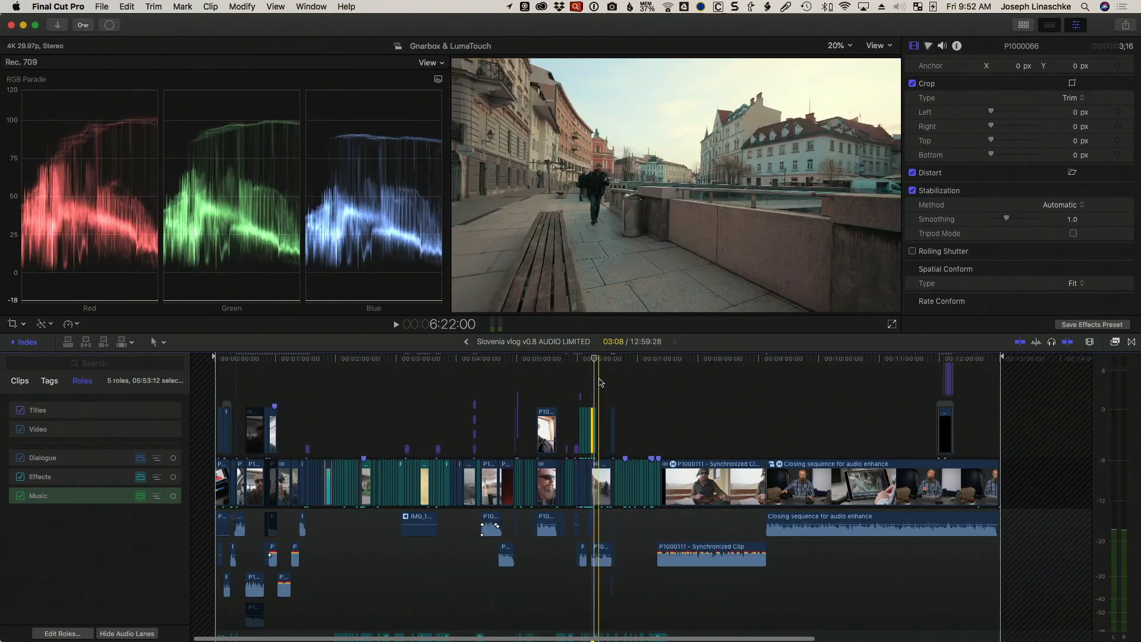
pyautogui.press('super+equal')
pyautogui.press('super+equal')
pyautogui.press('super+equal')
pyautogui.press('super+equal')
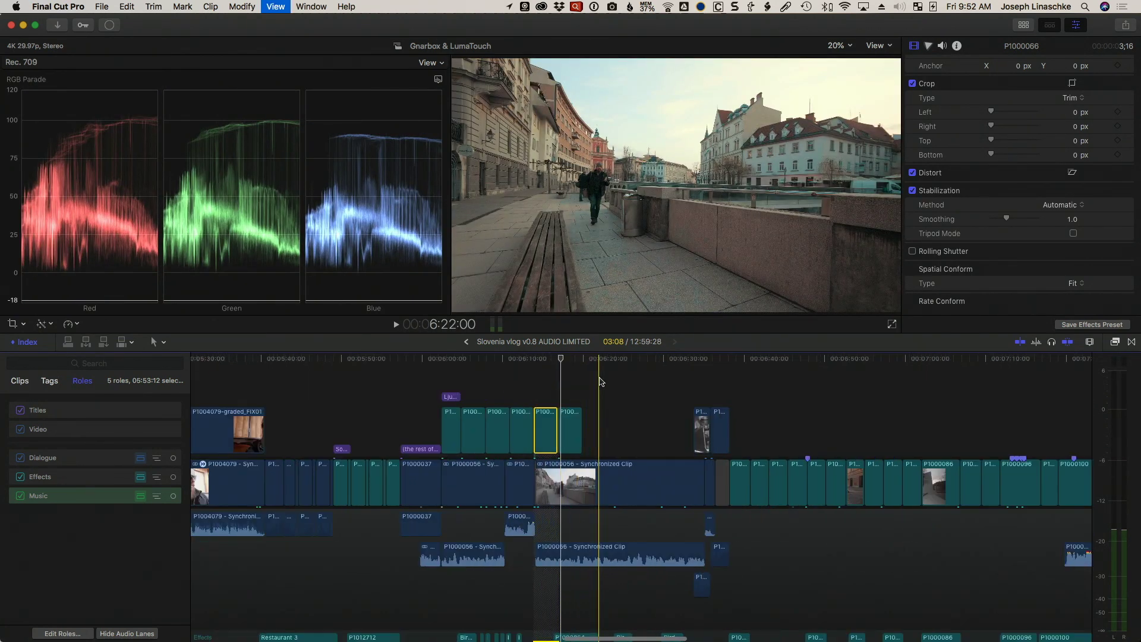
pyautogui.hscroll(5, 600, 382)
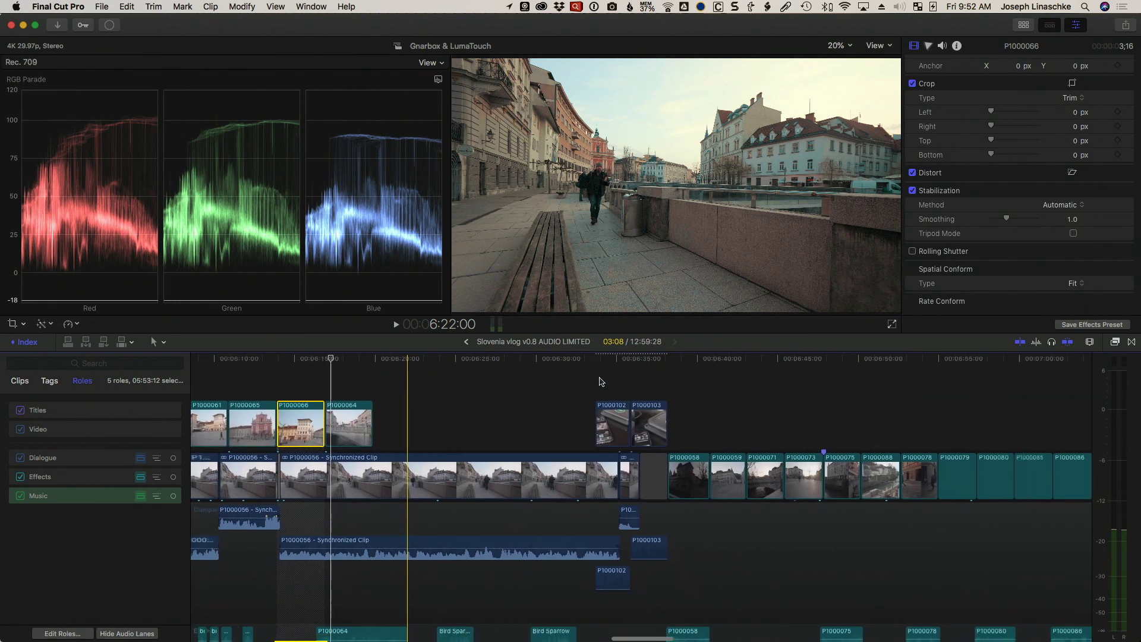
pyautogui.hscroll(6, 600, 381)
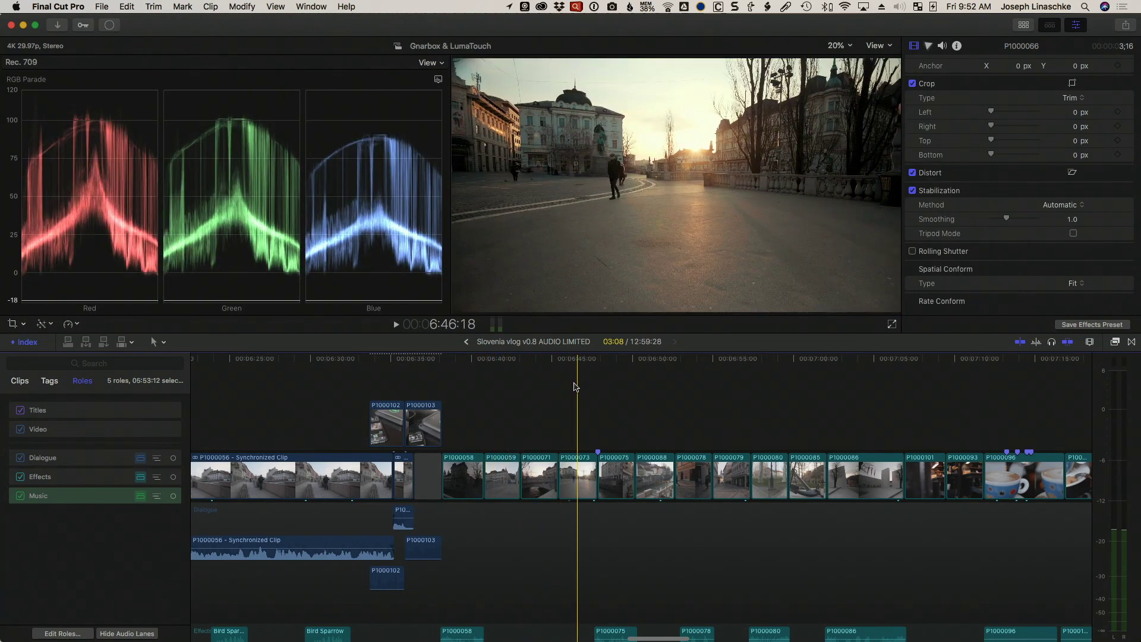
pyautogui.click(577, 480)
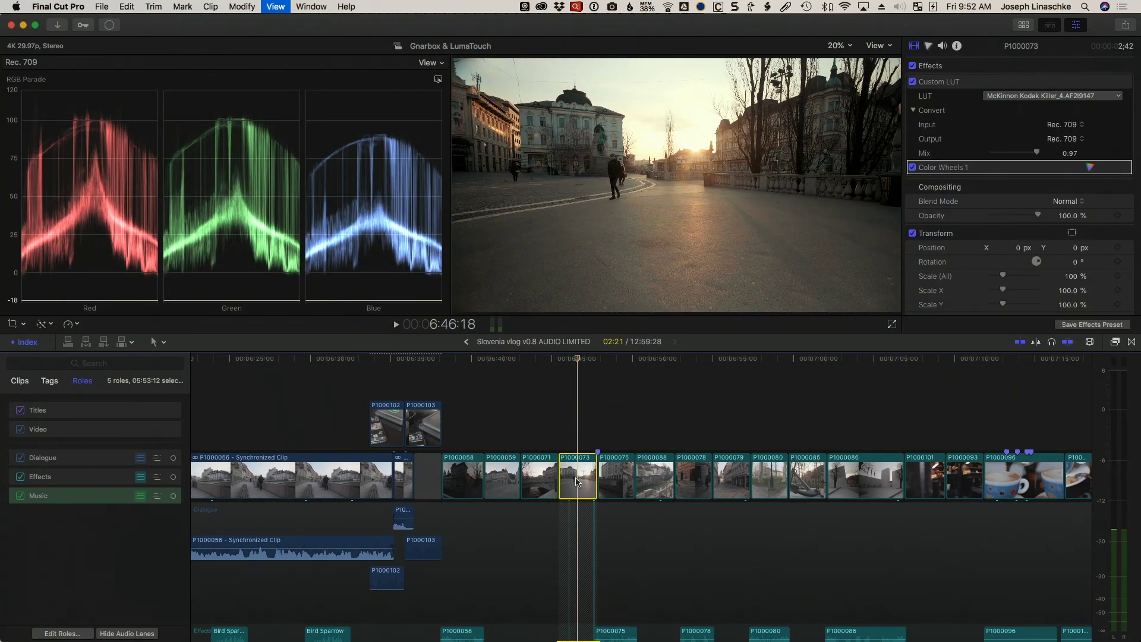
pyautogui.press('super+equal')
pyautogui.press('super+equal')
pyautogui.press('super+equal')
pyautogui.press('super+equal')
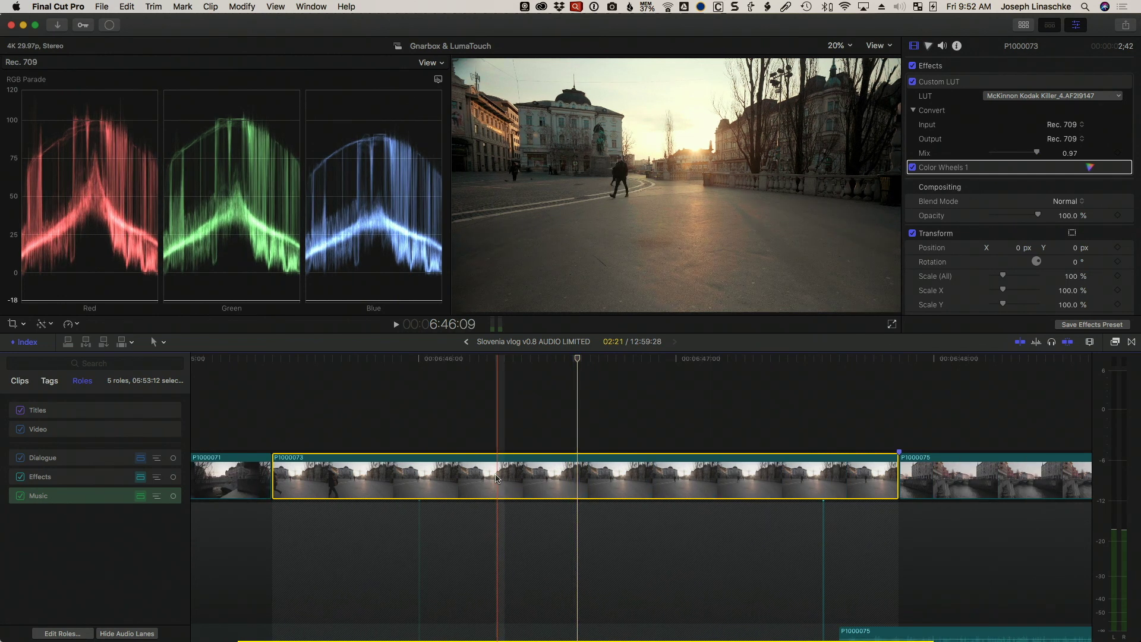
pyautogui.moveTo(498, 472); pyautogui.dragTo(498, 415)
pyautogui.press('super+z')
pyautogui.press('super+z')
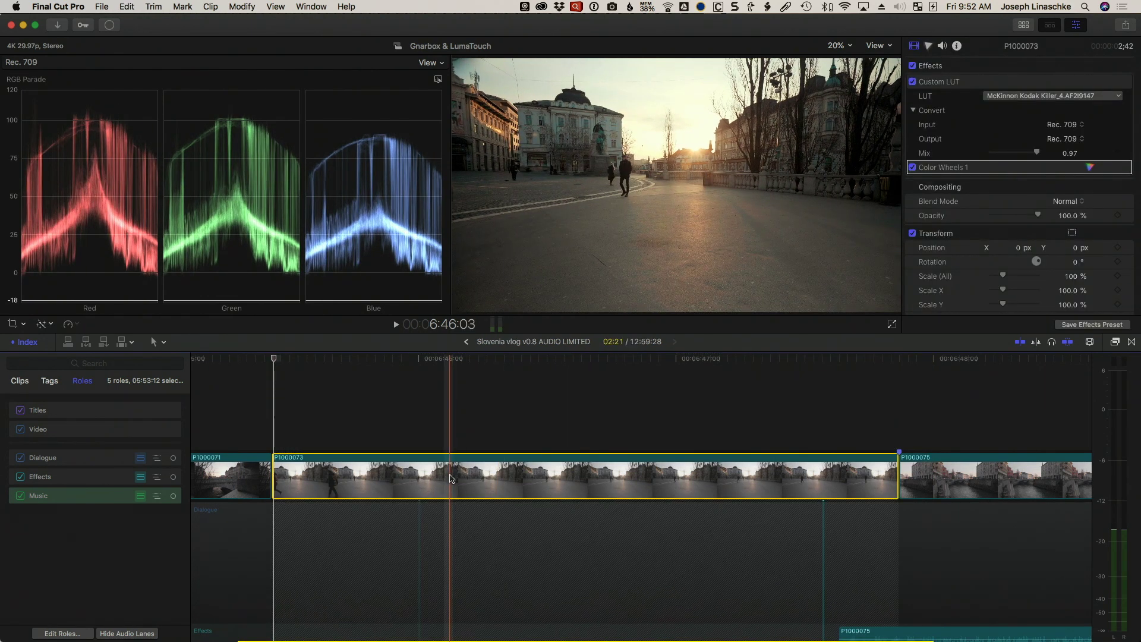
# Duplicate P1000073 as a connected clip directly above the original, and turn off the copy's Custom LUT effect with the playhead at 6:45:25.
pyautogui.moveTo(450, 476); pyautogui.dragTo(448, 415)
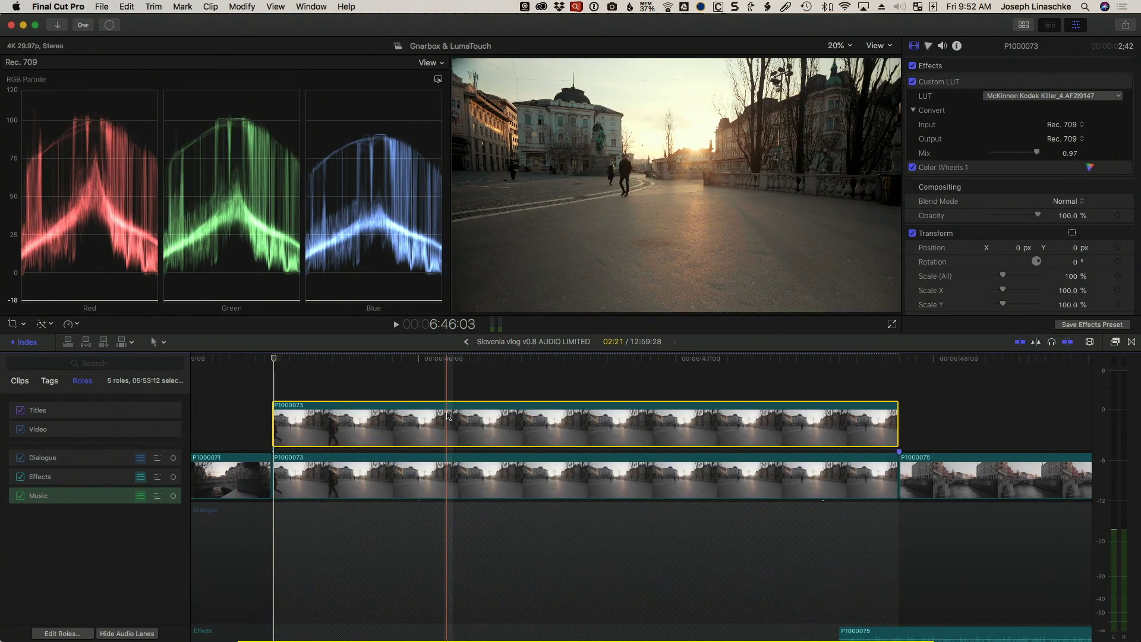
pyautogui.click(378, 421)
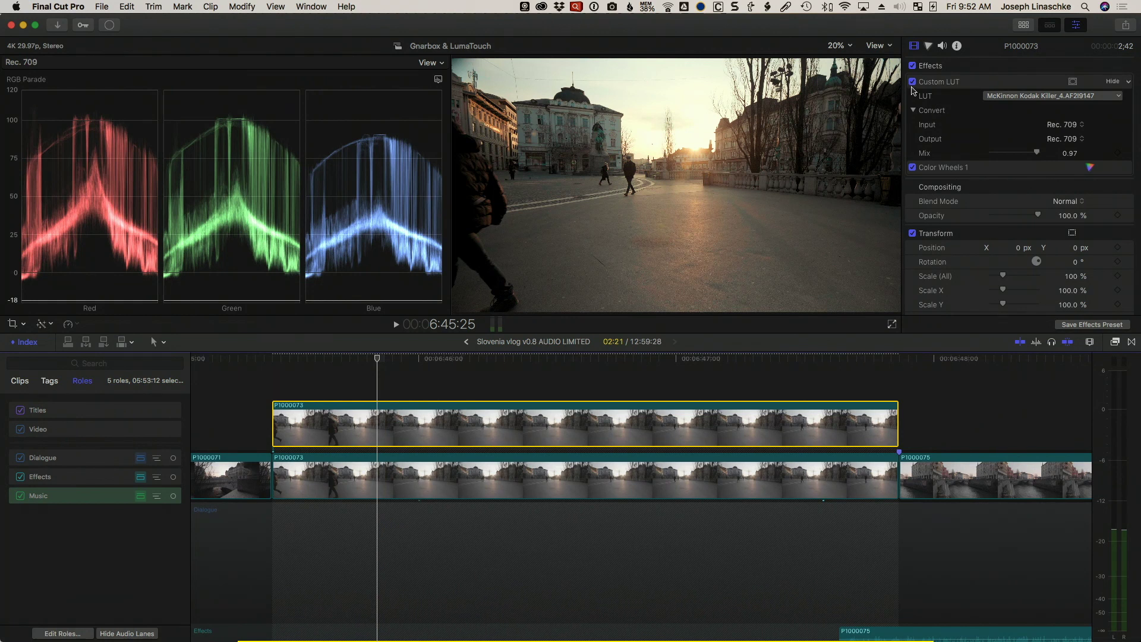
pyautogui.click(913, 82)
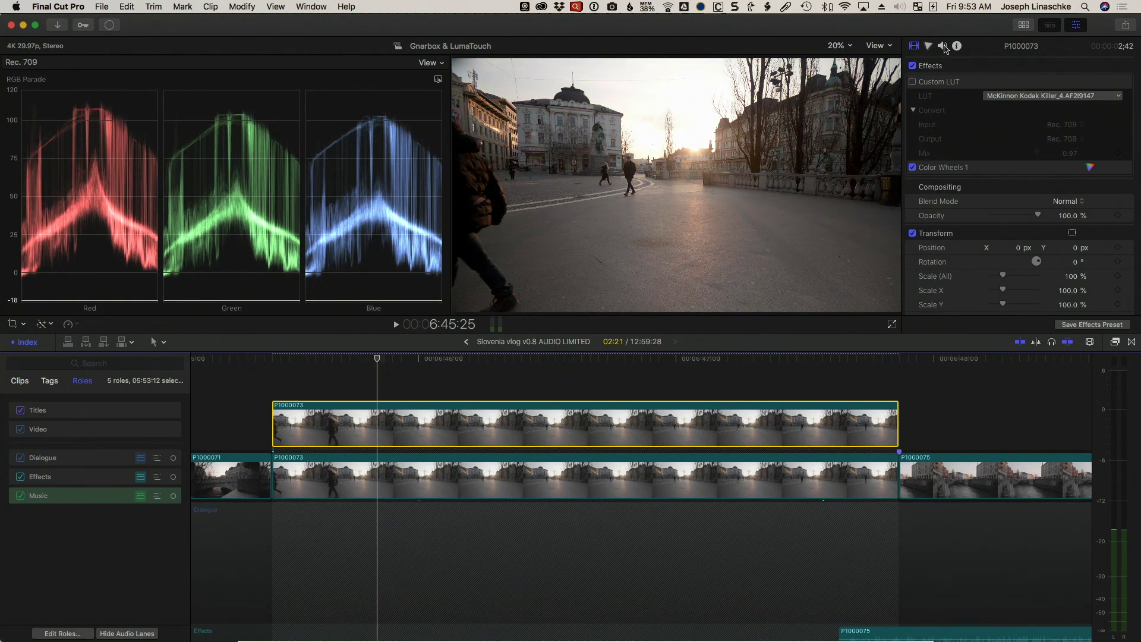
# Set the connected P1000073 clip's Camera LUT to None in its General metadata, and turn off its Color Wheels 1 correction.
pyautogui.click(956, 46)
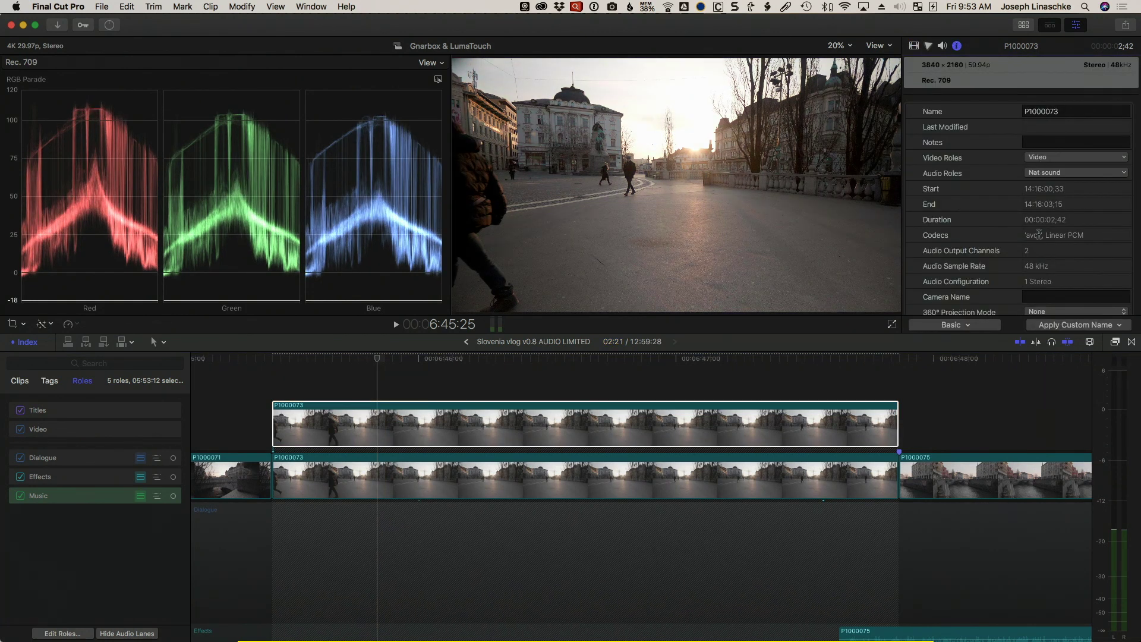
pyautogui.scroll(-5, 1038, 235)
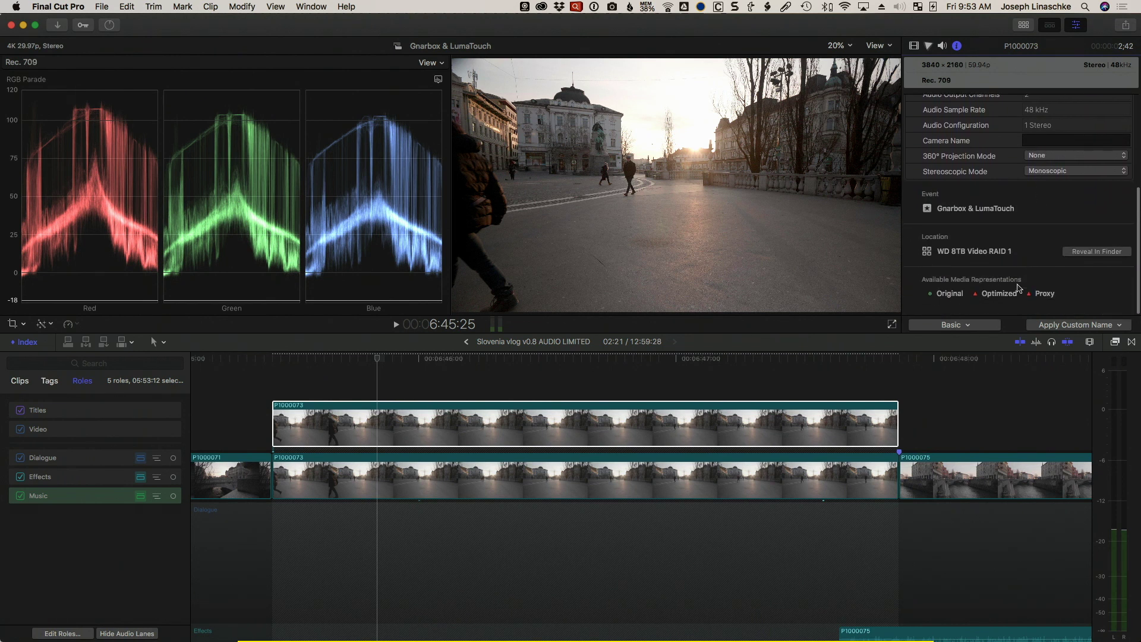
pyautogui.click(955, 324)
pyautogui.click(954, 376)
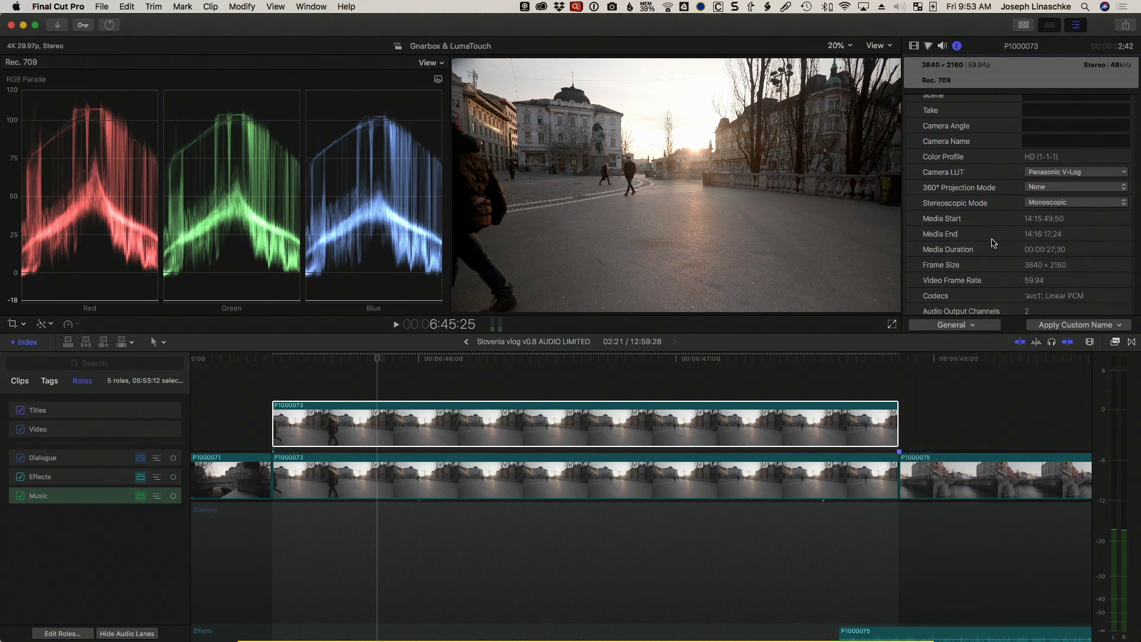
pyautogui.click(1051, 175)
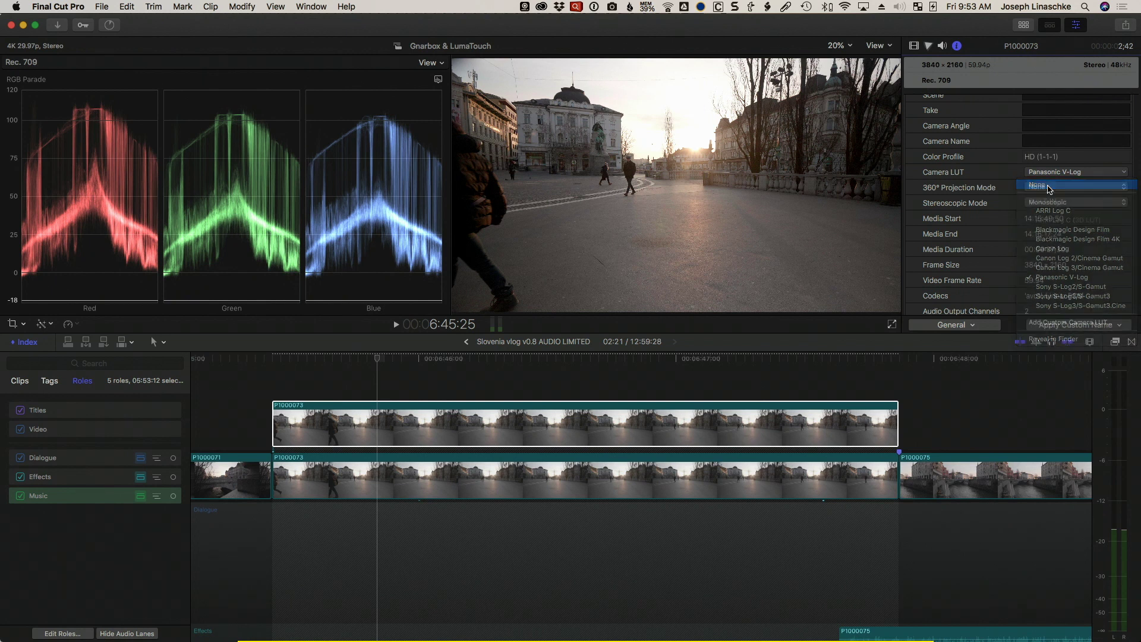
pyautogui.click(1037, 186)
pyautogui.click(929, 45)
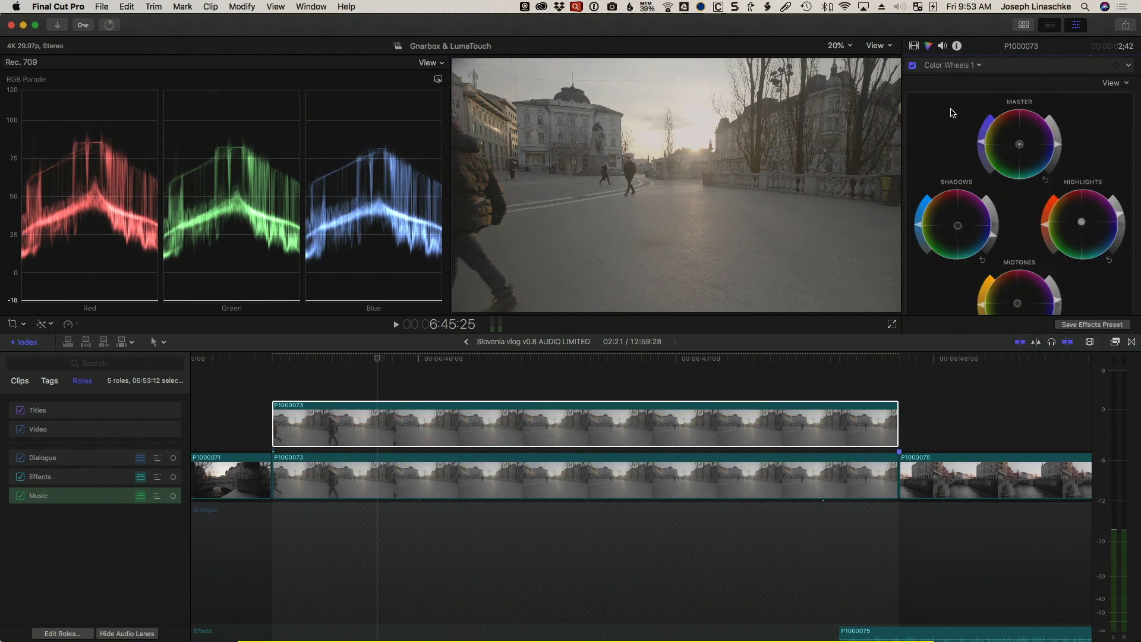
pyautogui.click(912, 66)
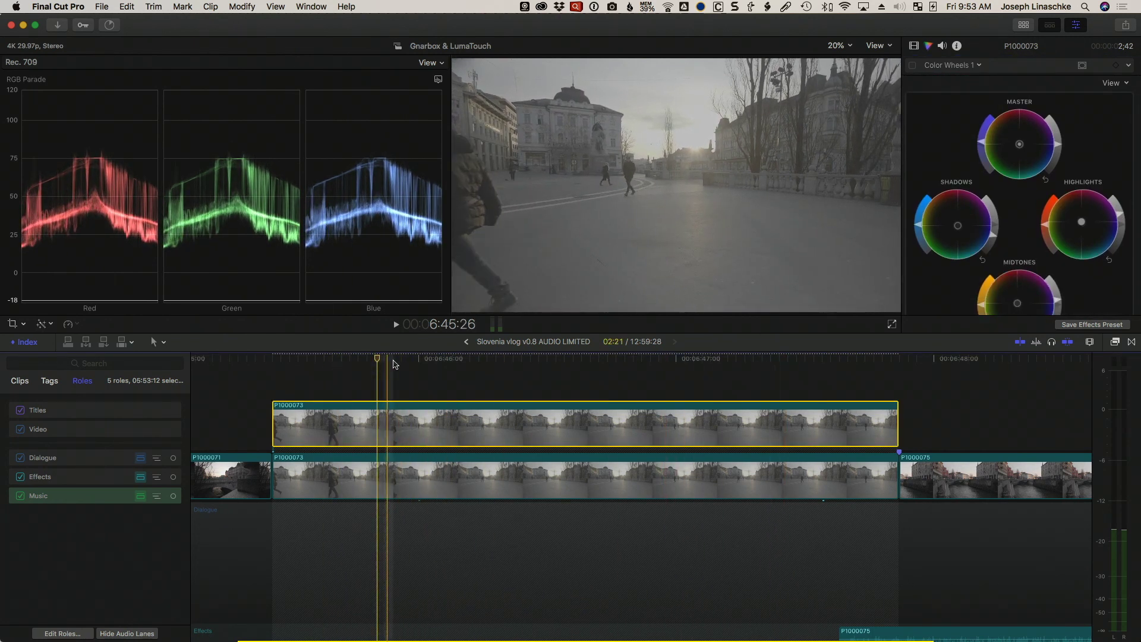
# Play the ungraded P1000073 clip and turn off the Dialogue, Effects and Music roles.
pyautogui.press('space')
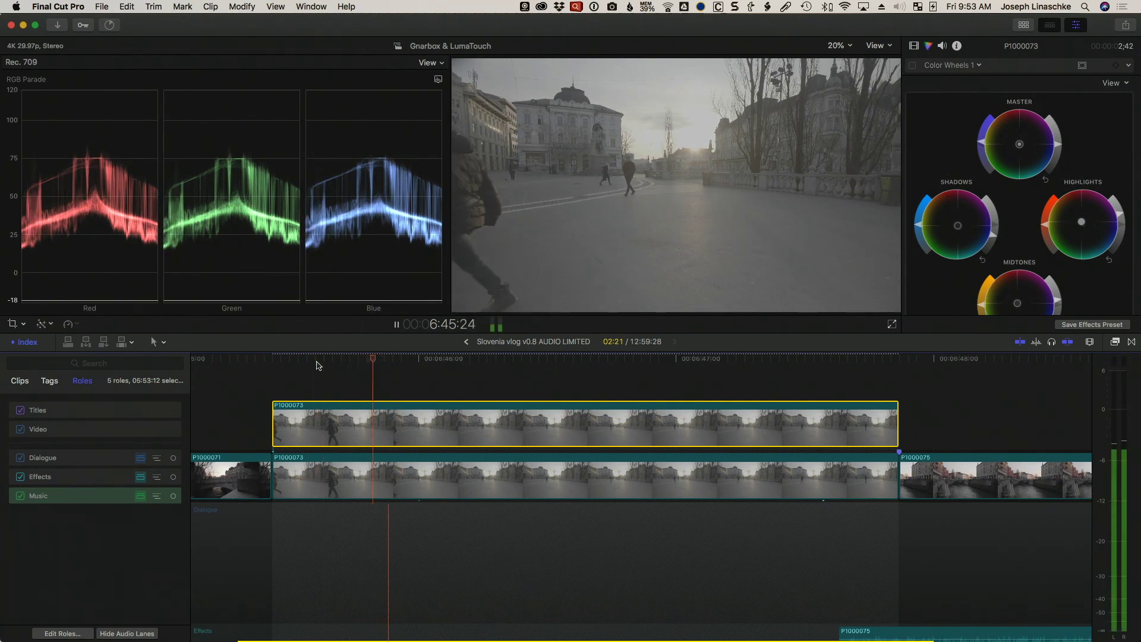
pyautogui.press('space')
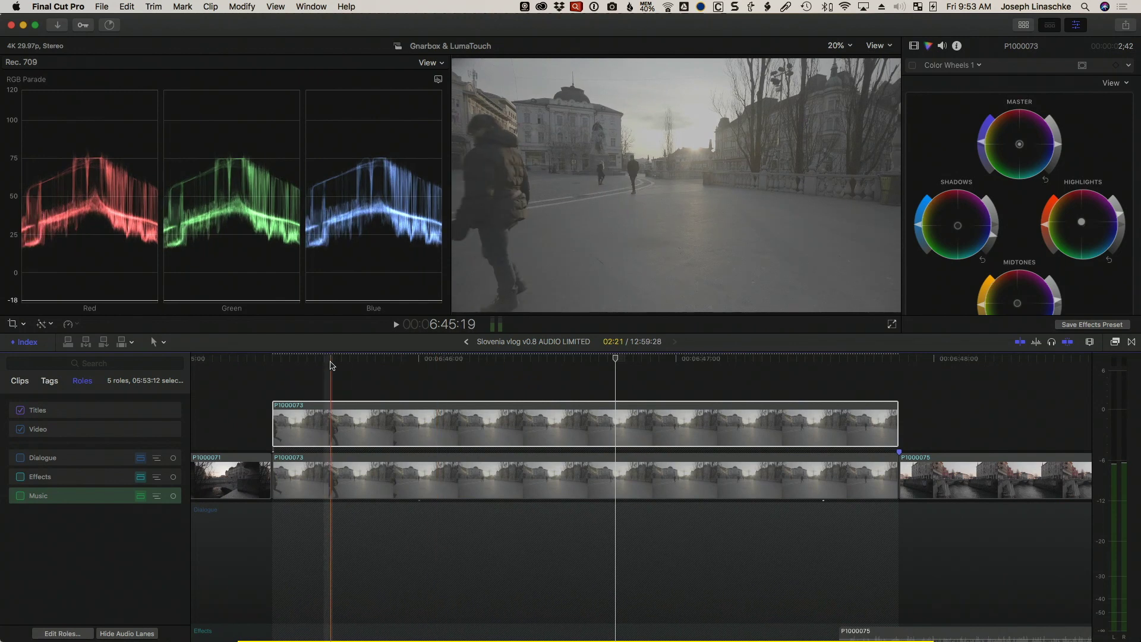
pyautogui.press('space')
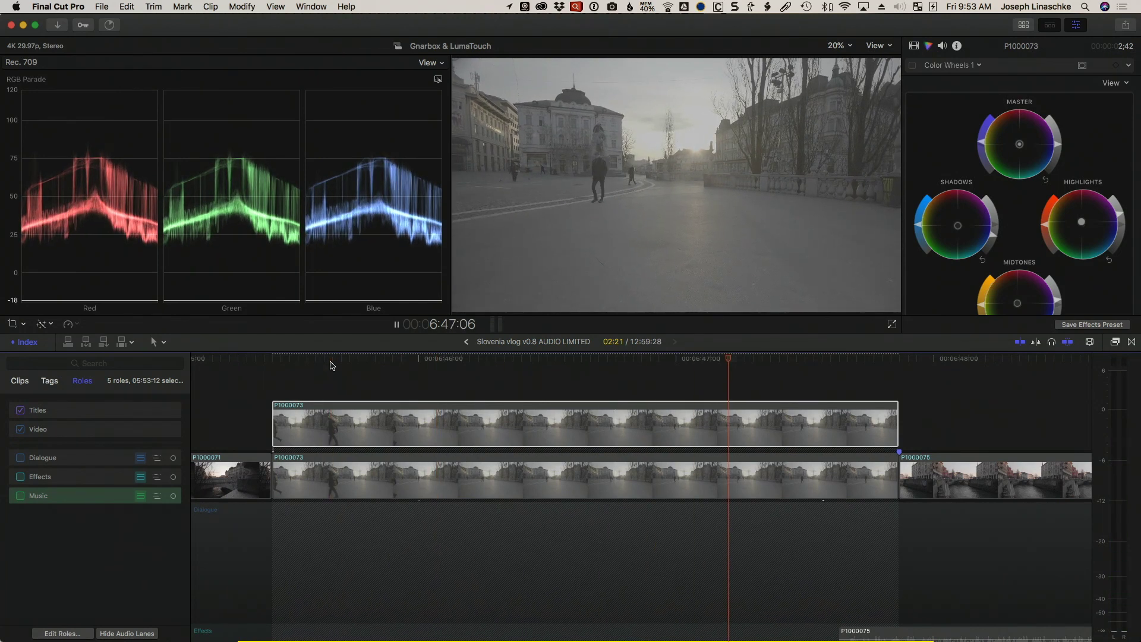
pyautogui.press('space')
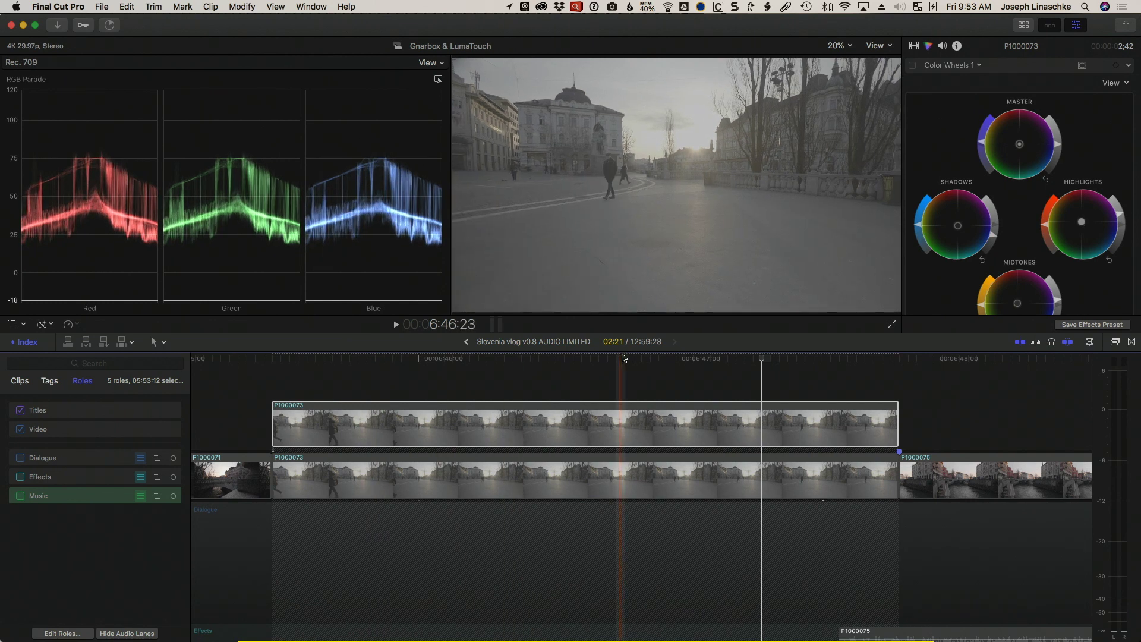
# Place the playhead at 6:46:18 on the connected P1000073 clip and set its Camera LUT to Panasonic V-Log.
pyautogui.click(579, 387)
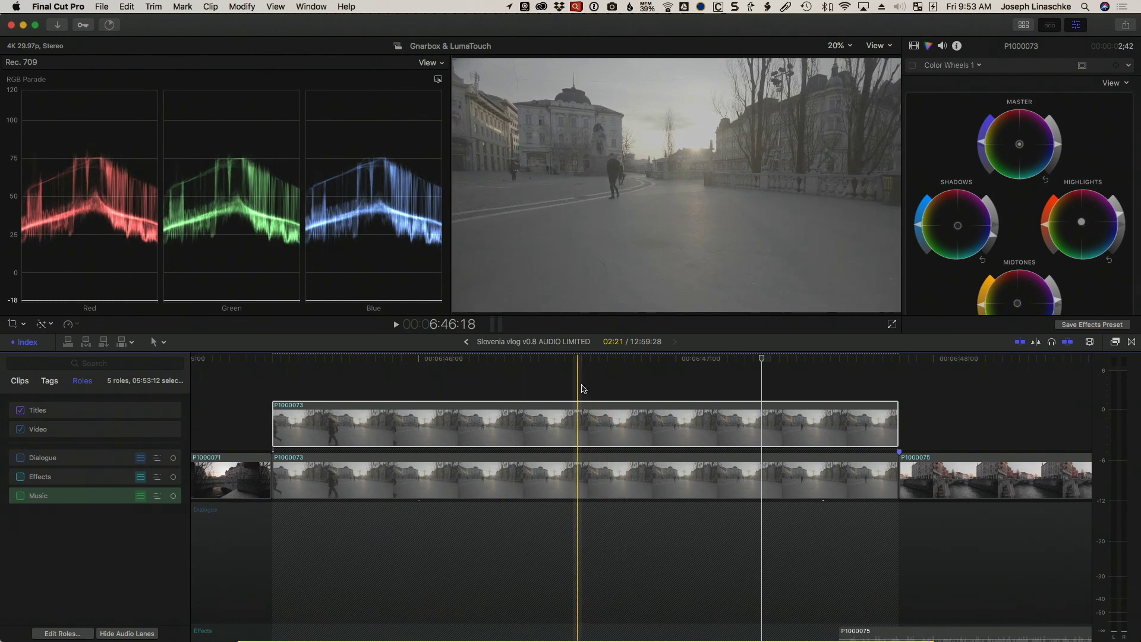
pyautogui.click(577, 416)
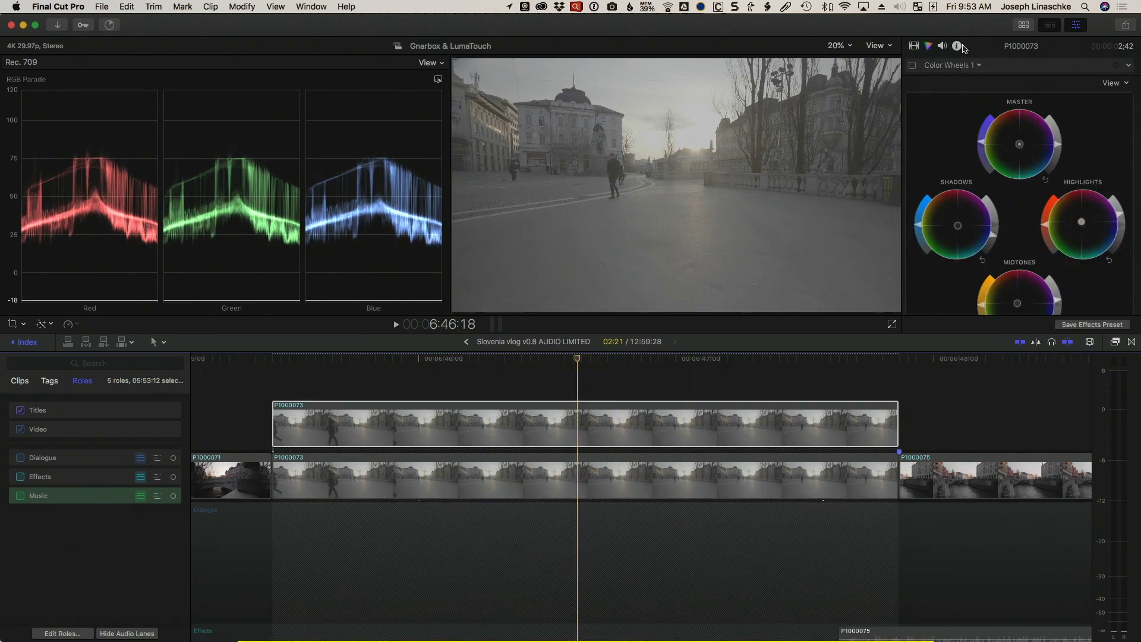
pyautogui.click(957, 46)
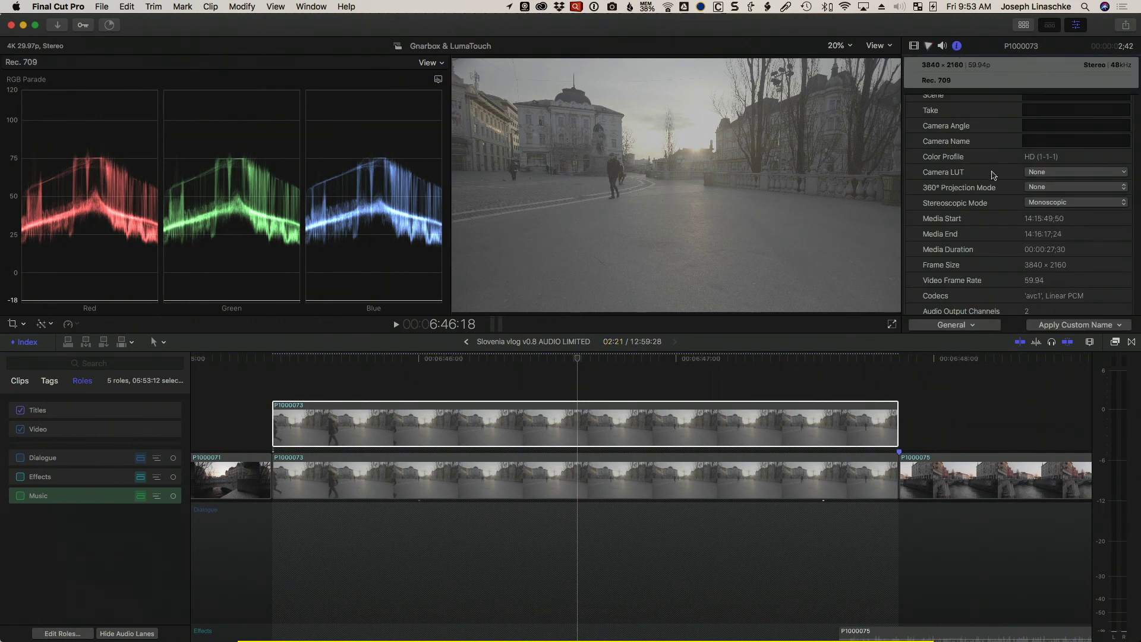
pyautogui.click(1041, 174)
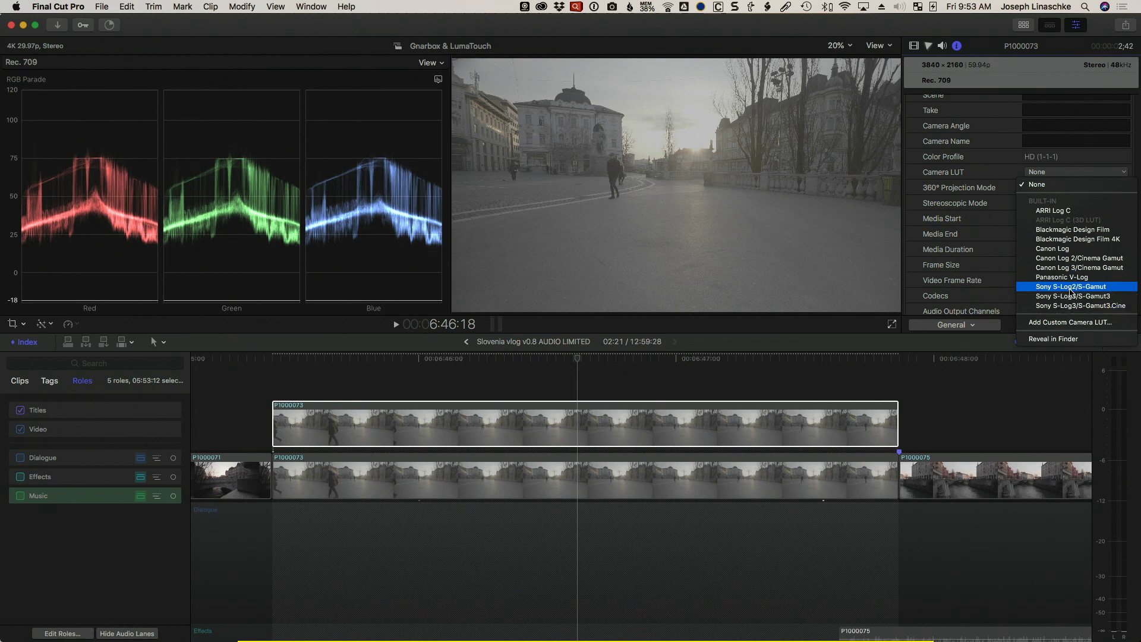
pyautogui.click(1073, 282)
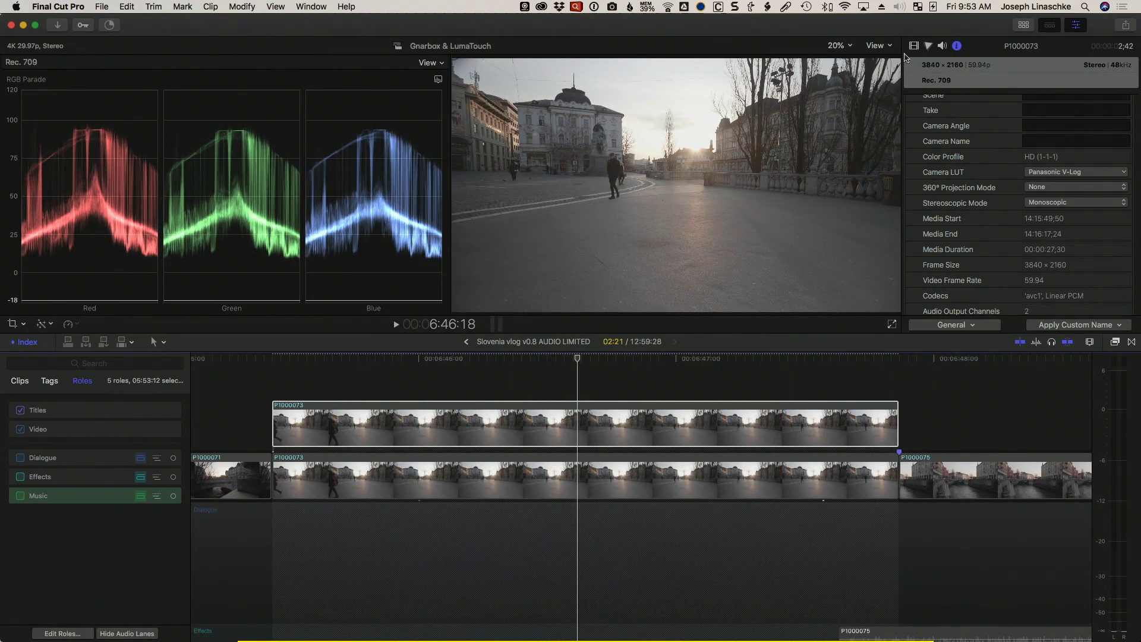
# Turn the connected clip's Custom LUT effect back on, and try a lower Mix before undoing that change.
pyautogui.click(915, 46)
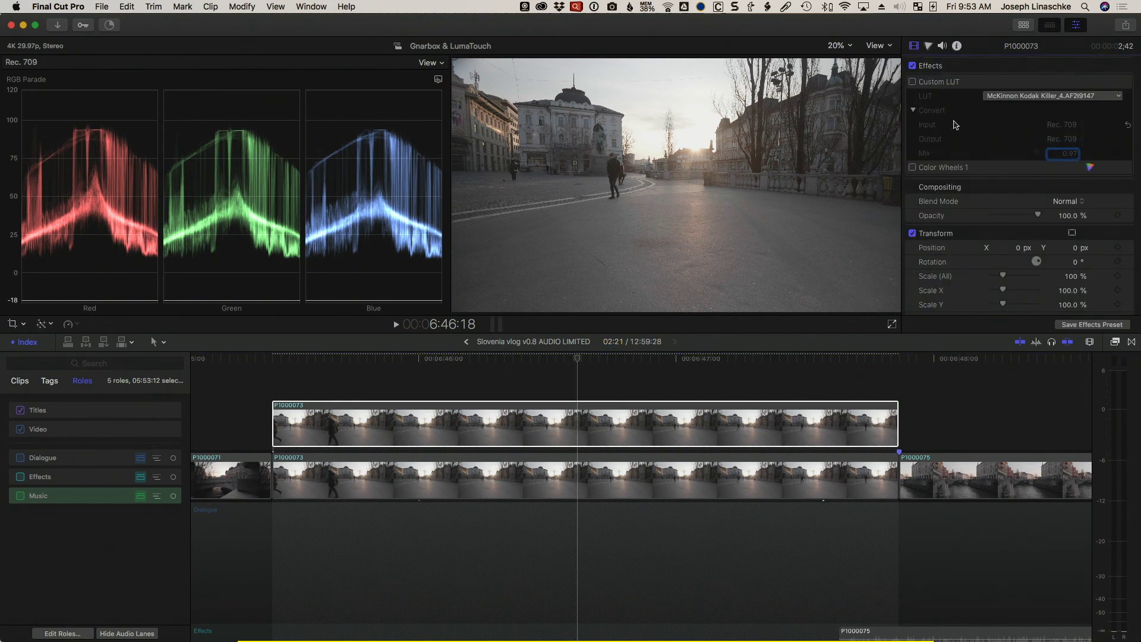
pyautogui.scroll(1, 974, 117)
pyautogui.click(913, 82)
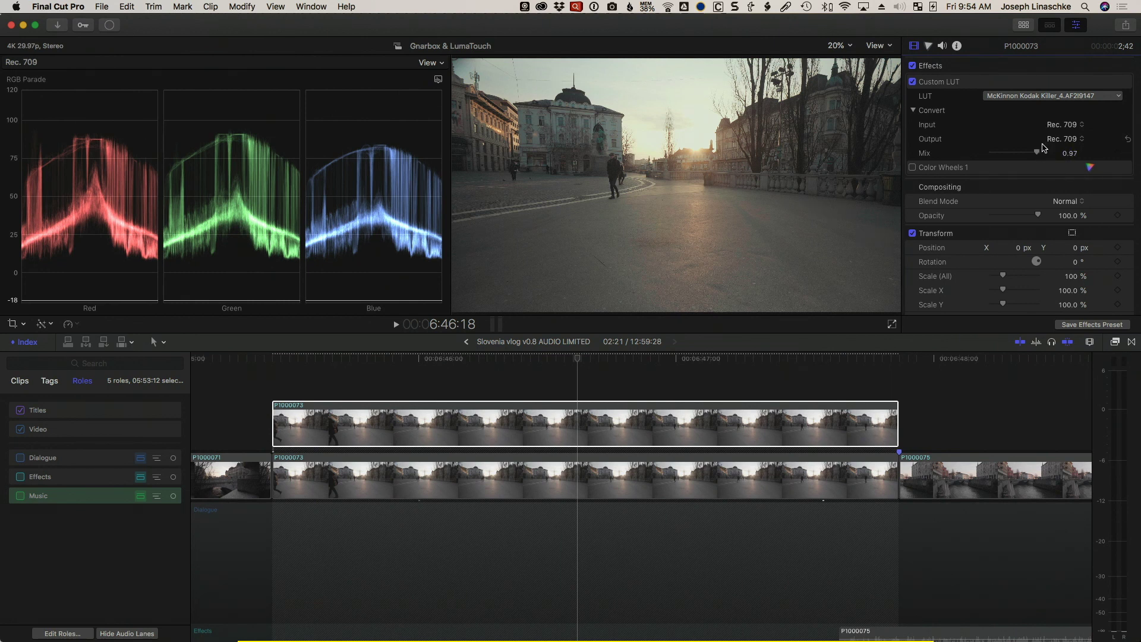
pyautogui.moveTo(1038, 154); pyautogui.dragTo(1011, 156)
pyautogui.press('super+z')
# Switch Color Wheels 1 on and off for the connected P1000073 clip to compare the grade.
pyautogui.click(929, 46)
pyautogui.click(912, 66)
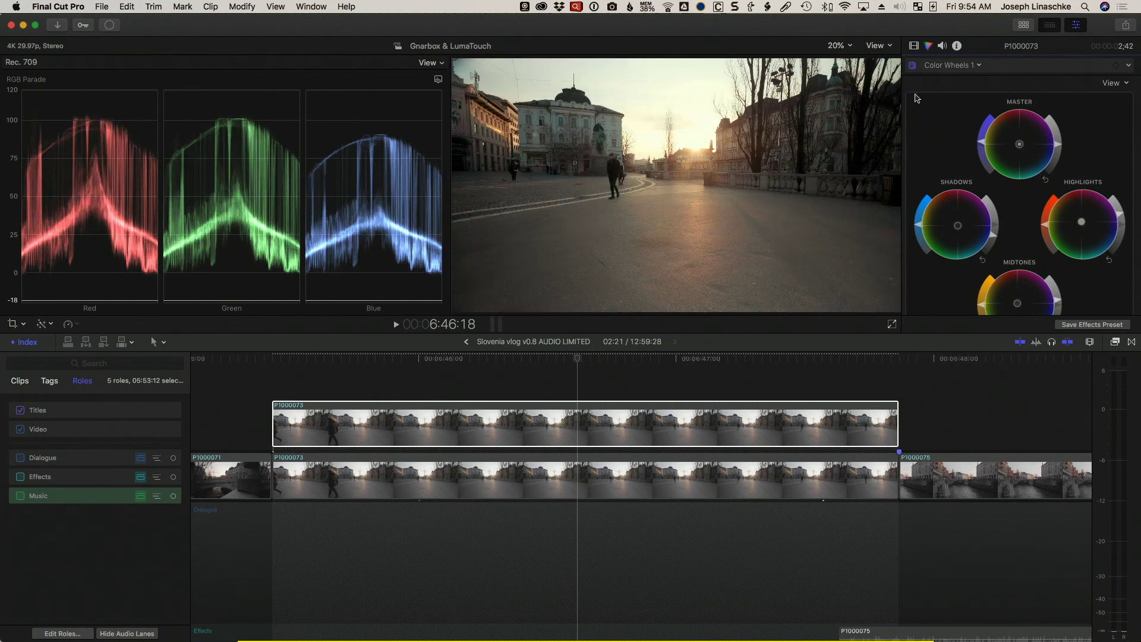
pyautogui.click(913, 66)
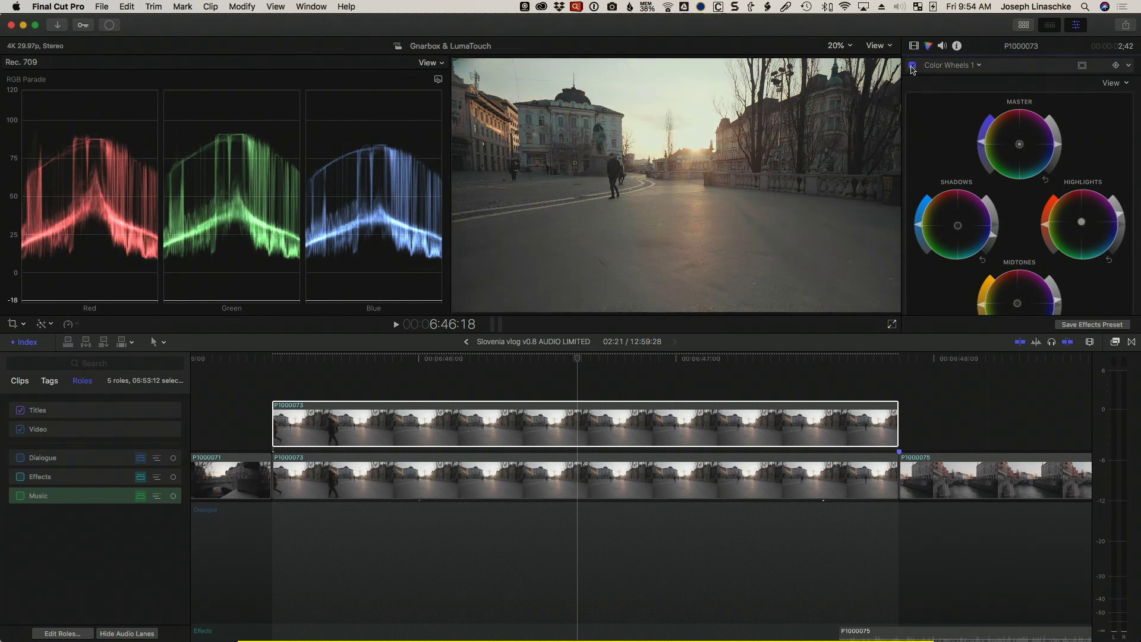
# Toggle Color Wheels 1 on and off, turn off Custom LUT, and set the connected P1000073 clip's Camera LUT to None.
pyautogui.click(912, 66)
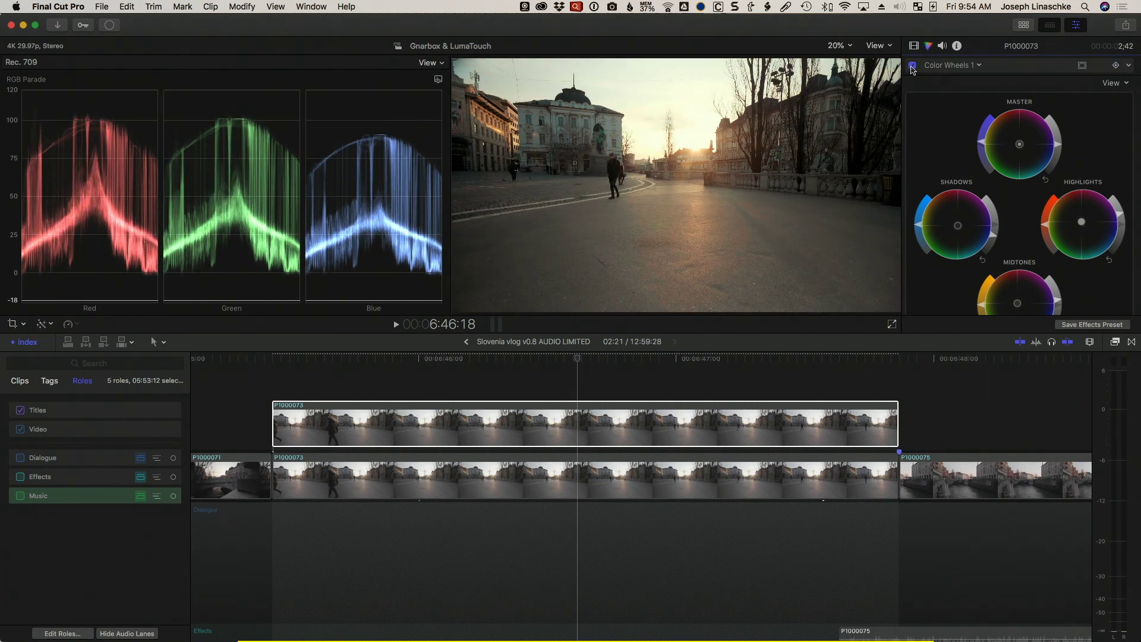
pyautogui.click(913, 66)
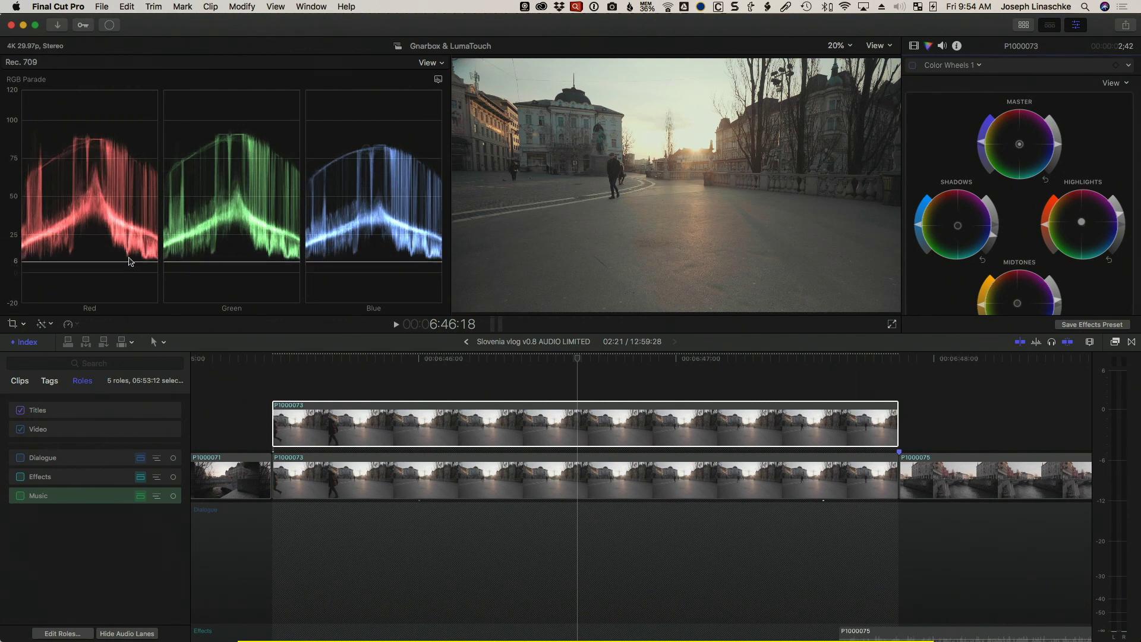
pyautogui.click(928, 46)
pyautogui.click(957, 46)
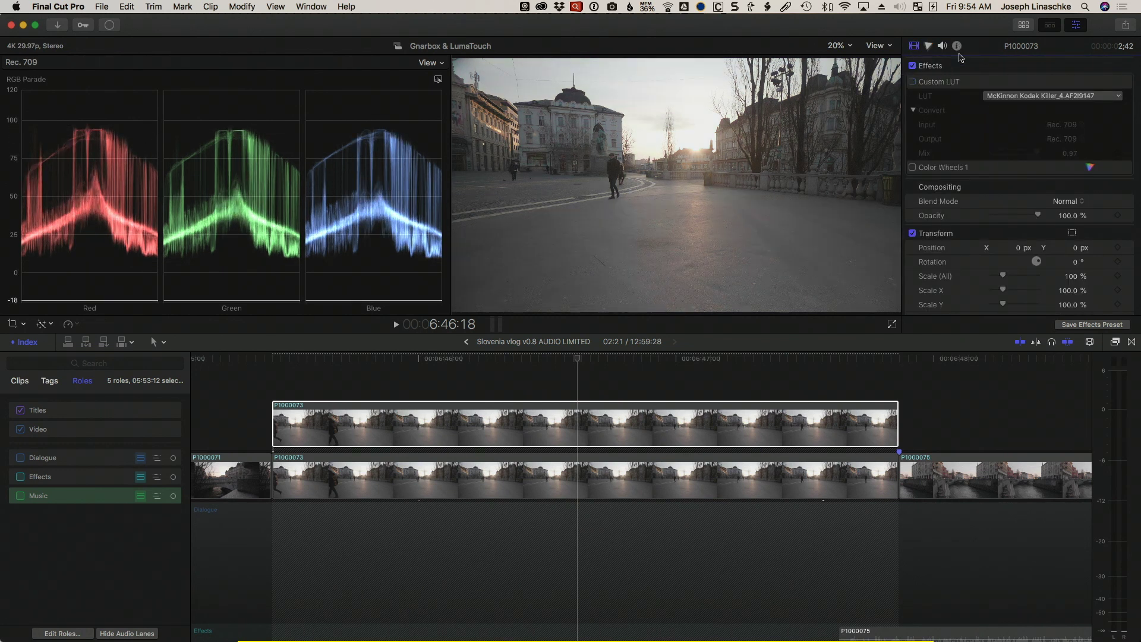
pyautogui.click(1042, 173)
pyautogui.click(1055, 181)
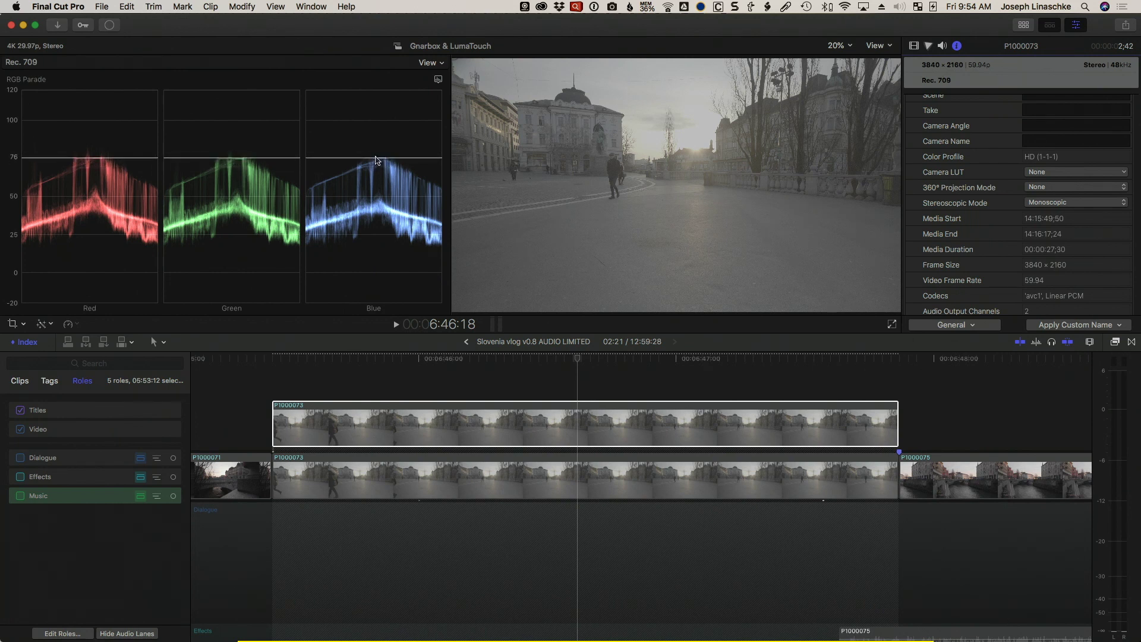
# Set the connected P1000073 clip's Camera LUT to Panasonic V-Log and turn its Custom LUT effect back on.
pyautogui.click(1068, 178)
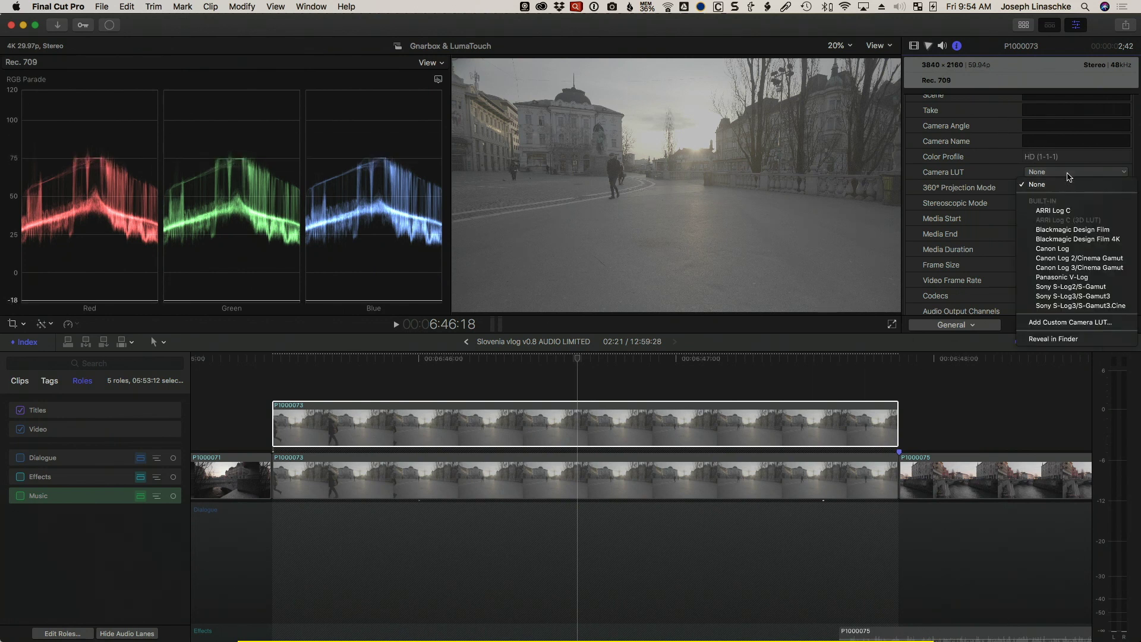
pyautogui.click(1070, 278)
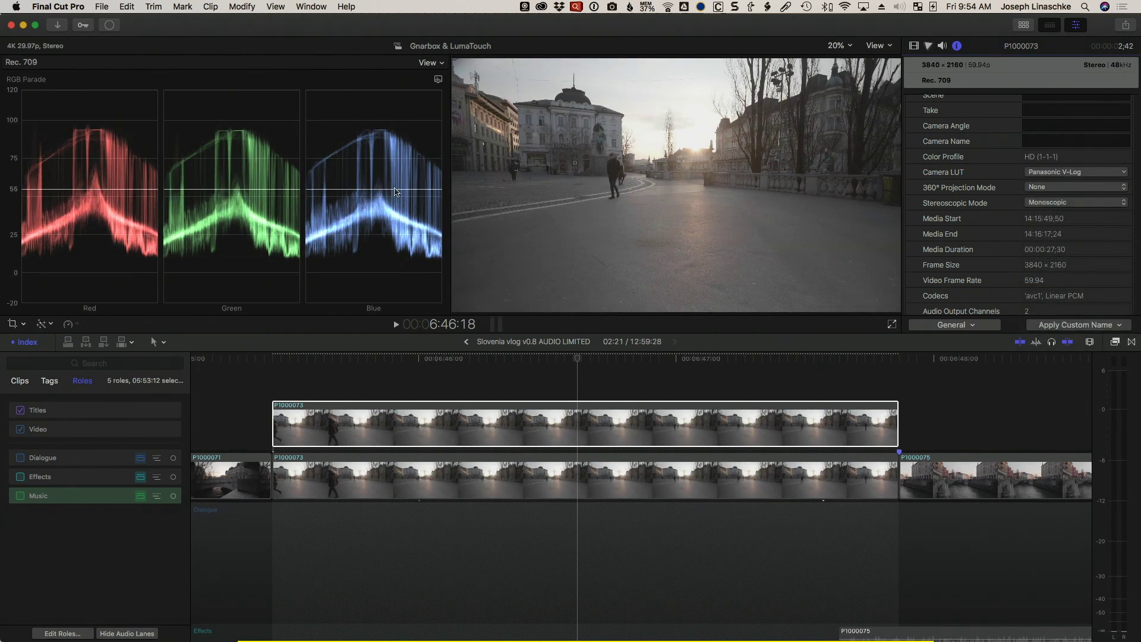
pyautogui.click(913, 48)
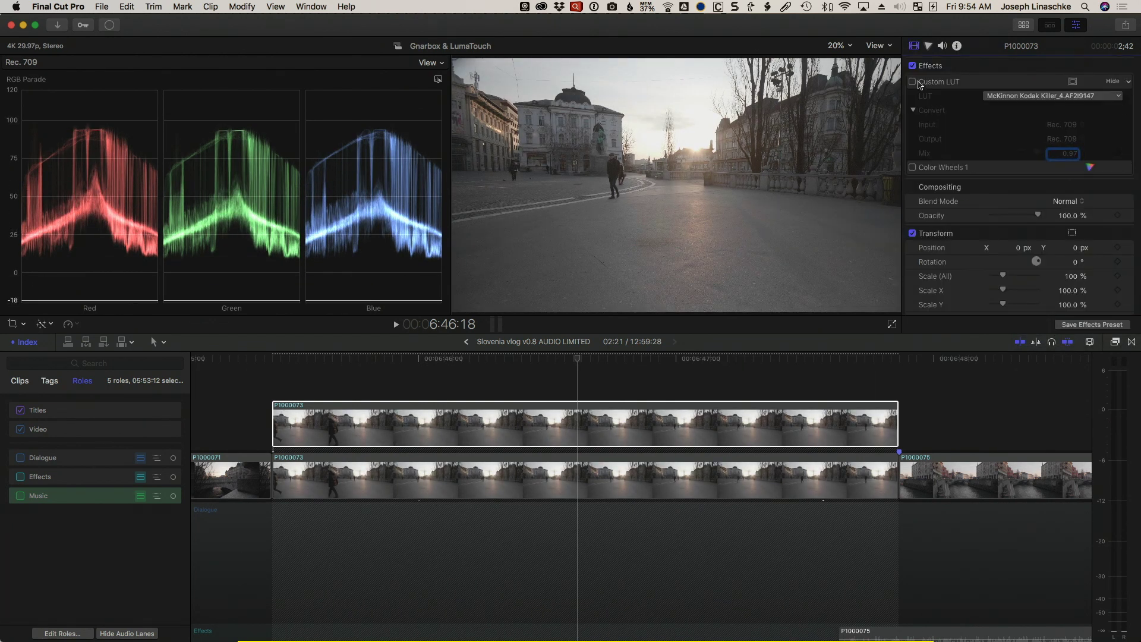
pyautogui.click(912, 82)
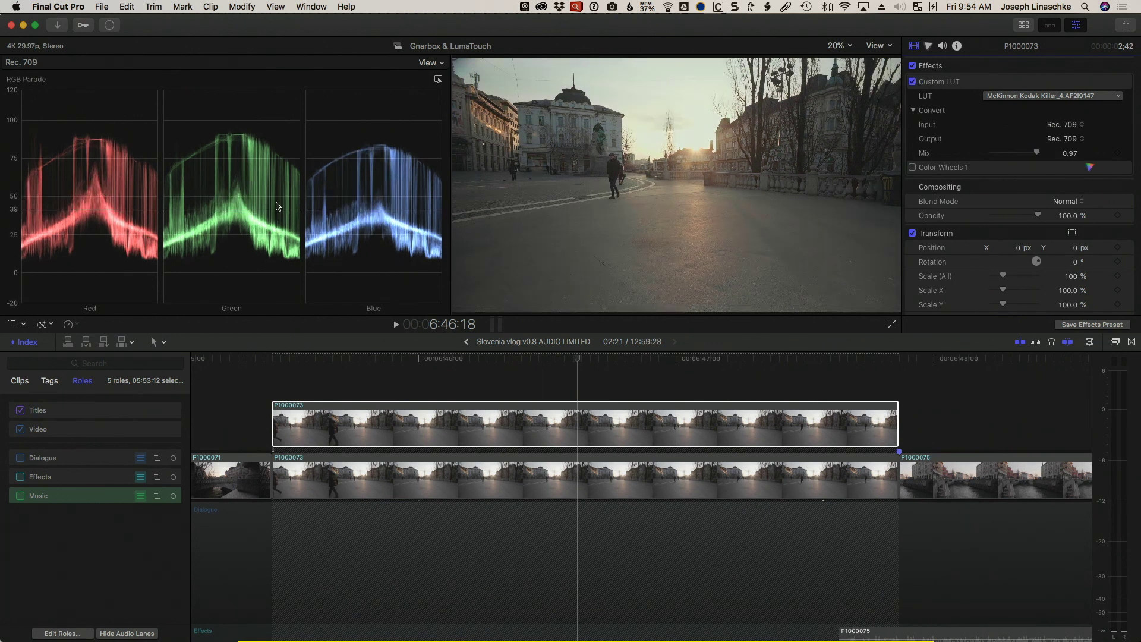
# Turn Color Wheels 1 back on for the connected P1000073 clip and review its shadows, highlights and midtones wheels.
pyautogui.click(927, 46)
pyautogui.click(913, 65)
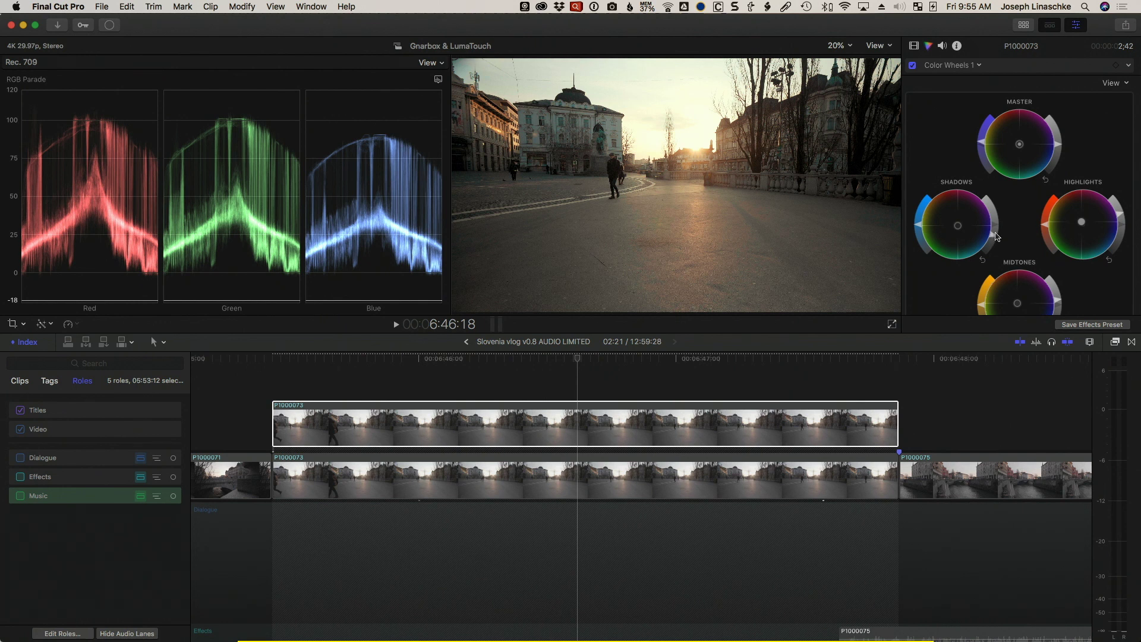
pyautogui.moveTo(997, 236); pyautogui.dragTo(999, 234)
pyautogui.moveTo(1123, 217); pyautogui.dragTo(1122, 230)
pyautogui.scroll(-3, 1087, 230)
pyautogui.scroll(3, 1087, 230)
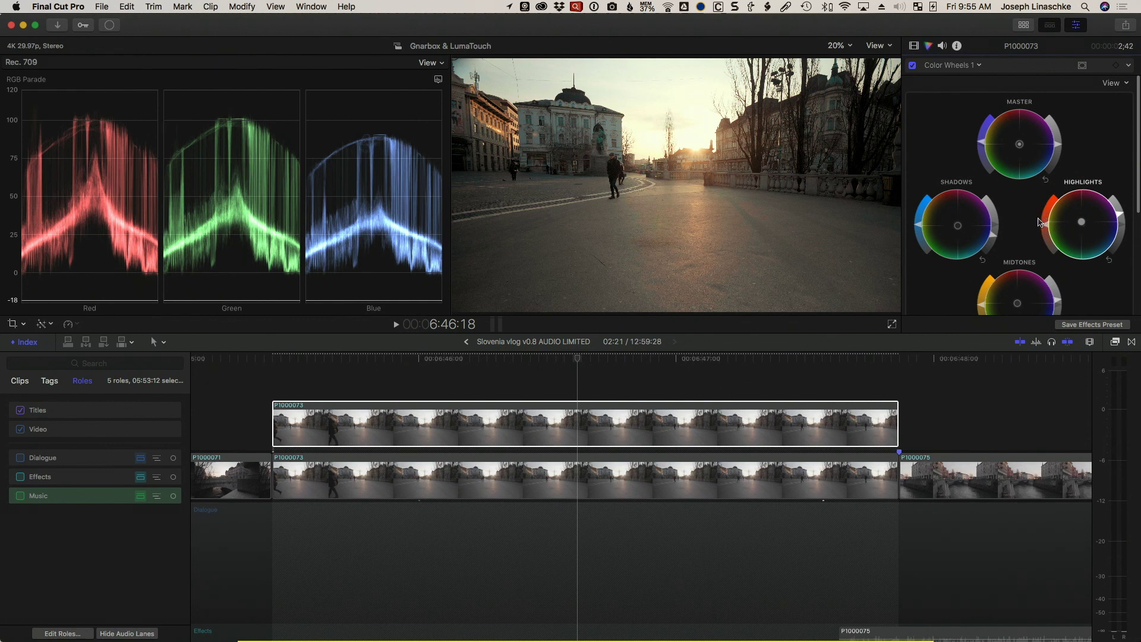
pyautogui.scroll(-2, 1039, 223)
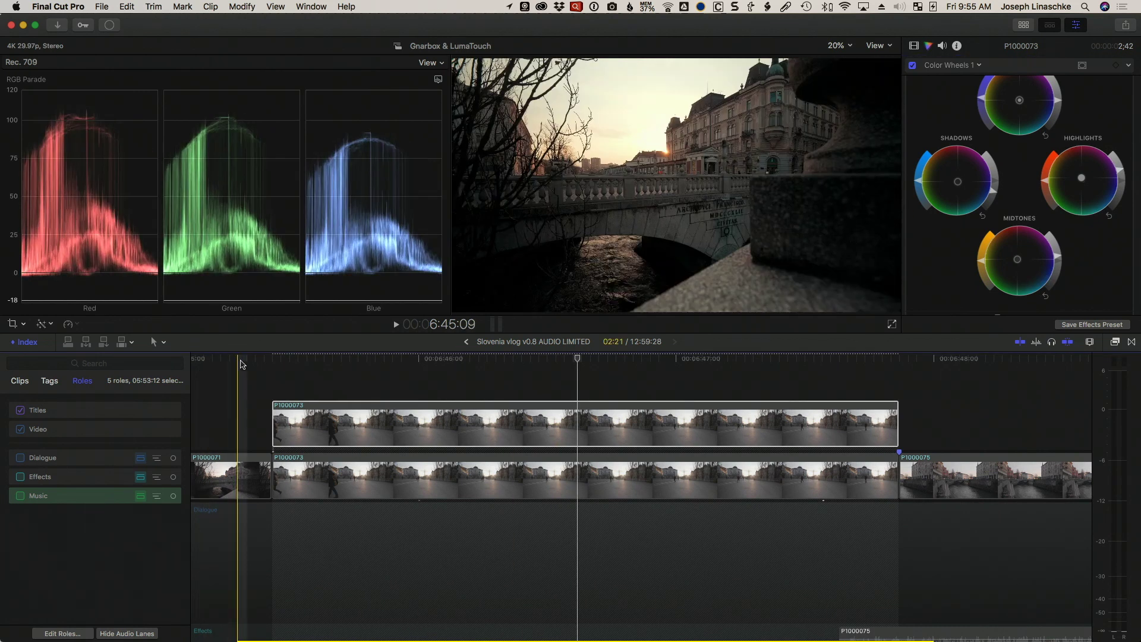
# Play the graded P1000073 clip from just before its start.
pyautogui.press('space')
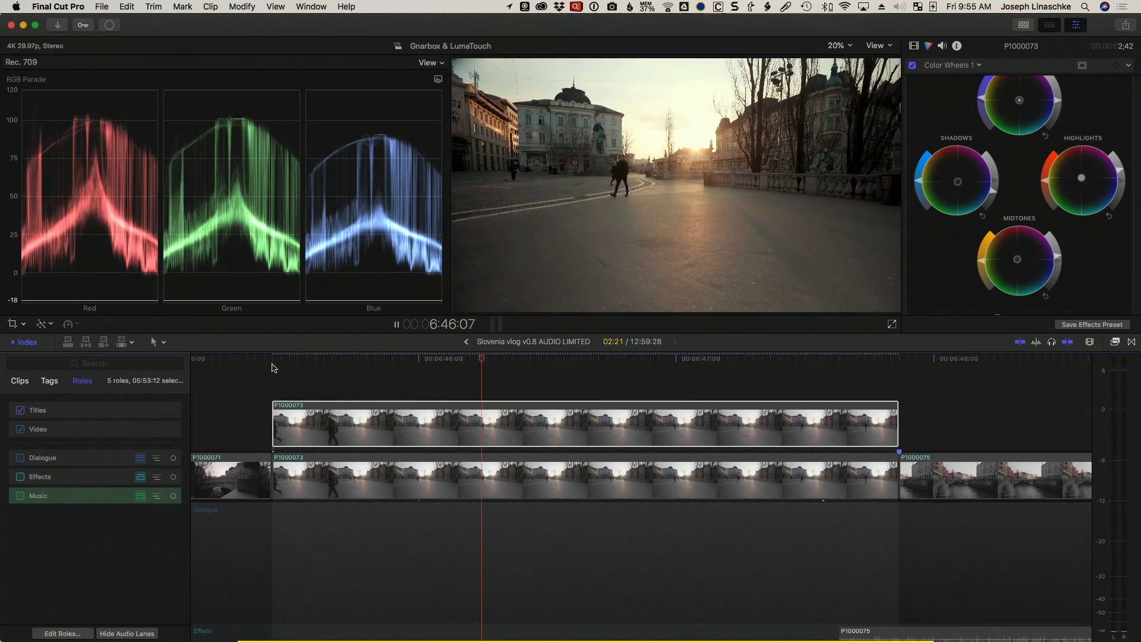
pyautogui.press('space')
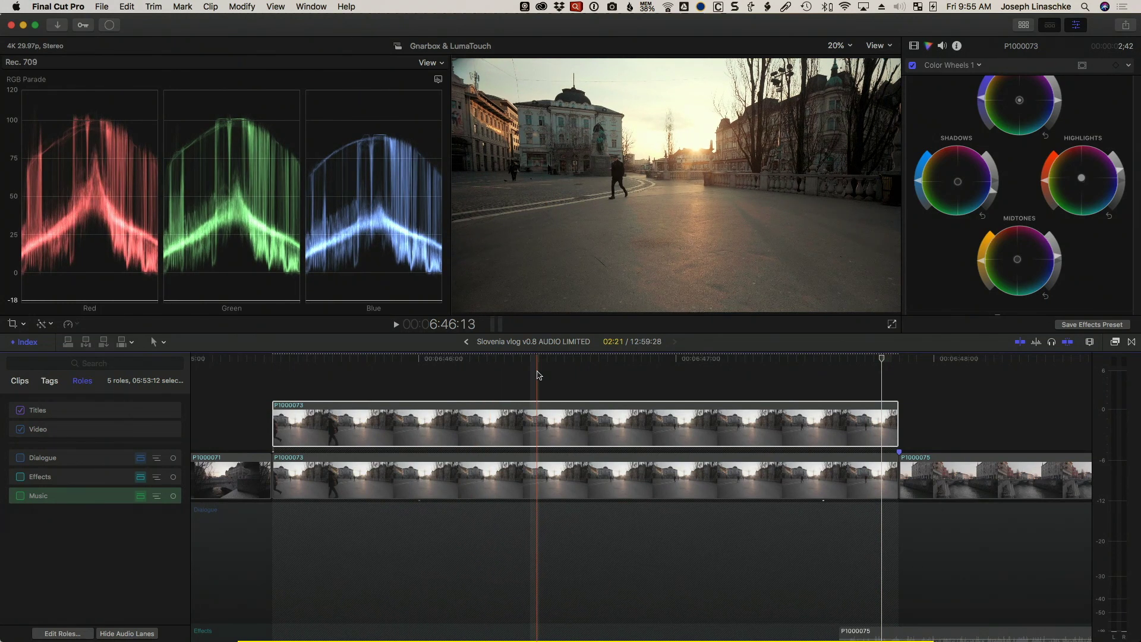
pyautogui.hscroll(10, 537, 374)
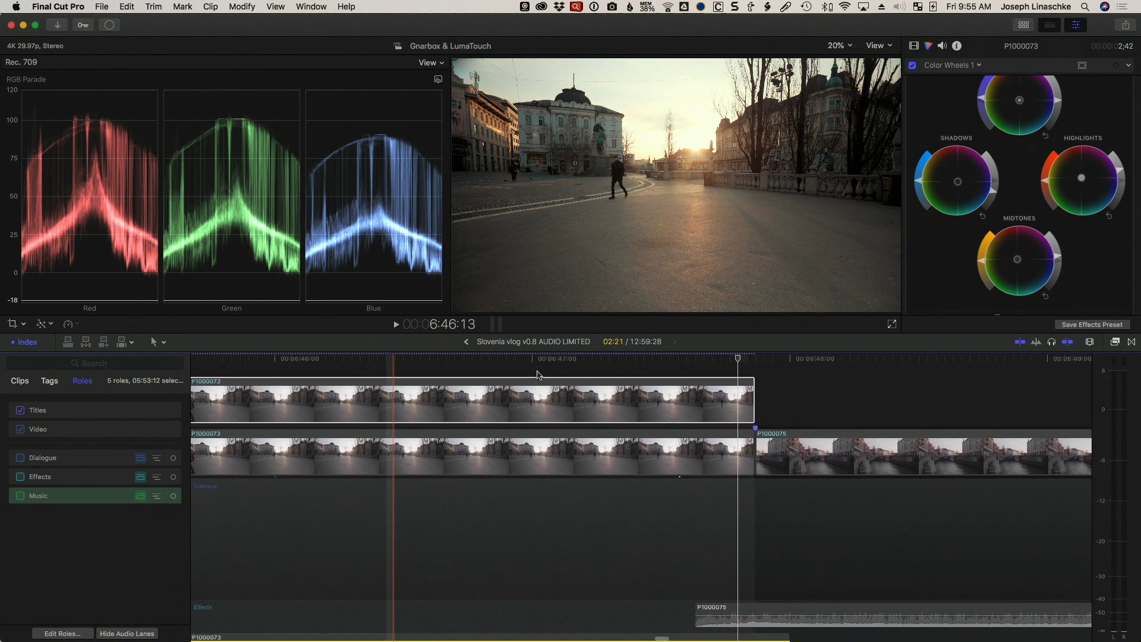
# Go to the open cellar sequence in the timeline and place the playhead on the IMG_1776 clip near 3:25.
pyautogui.hotkey('shift', 'z')
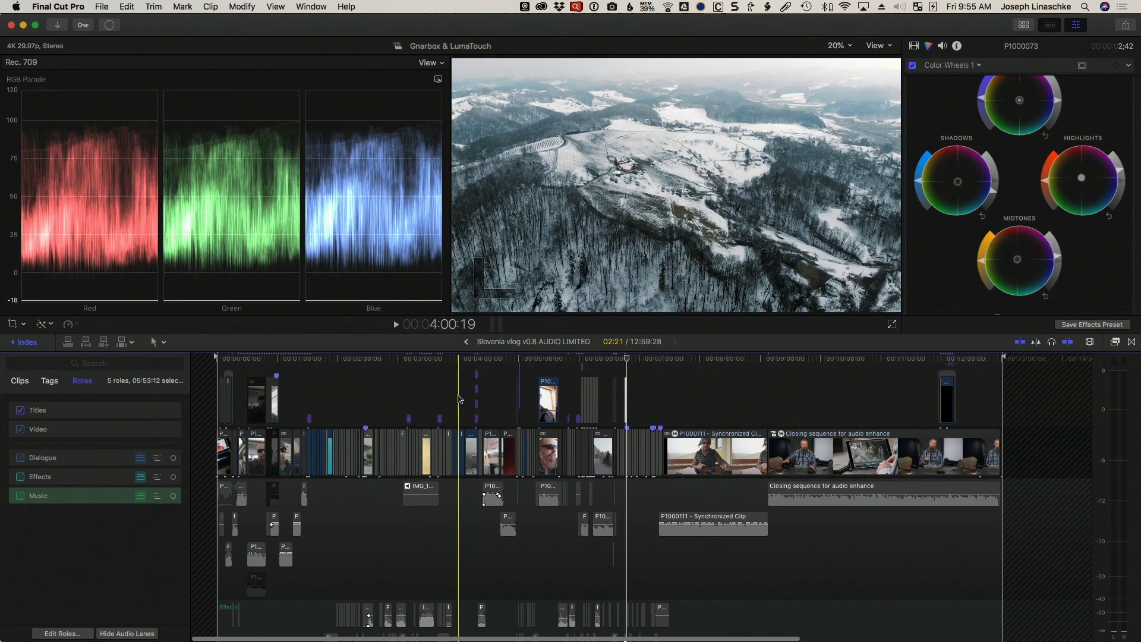
pyautogui.press('super+equal')
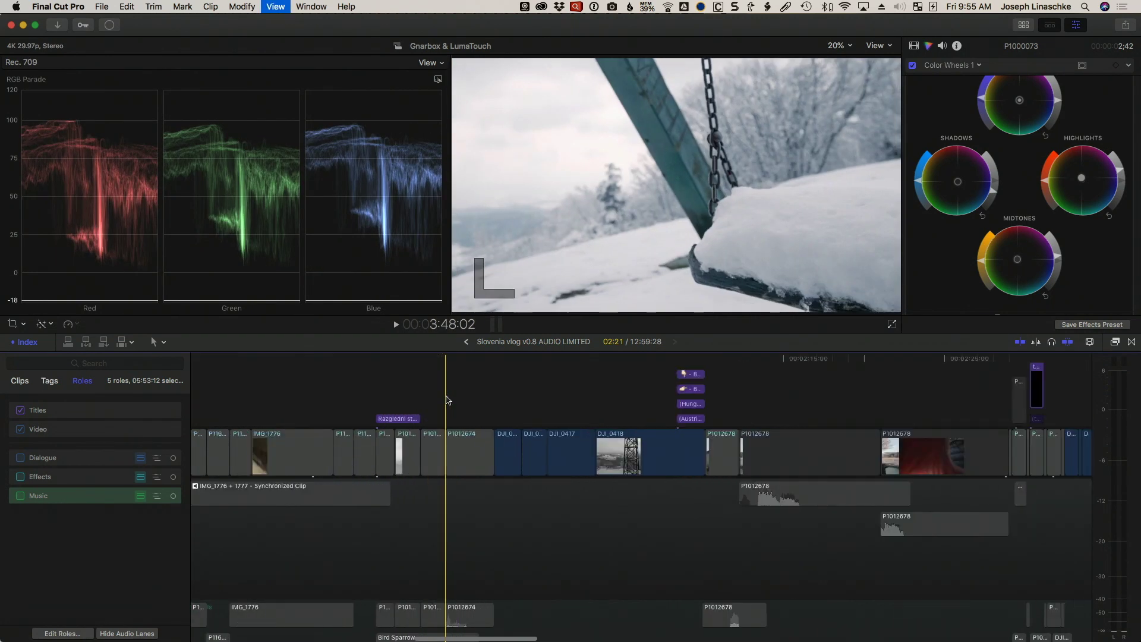
pyautogui.press('super+equal')
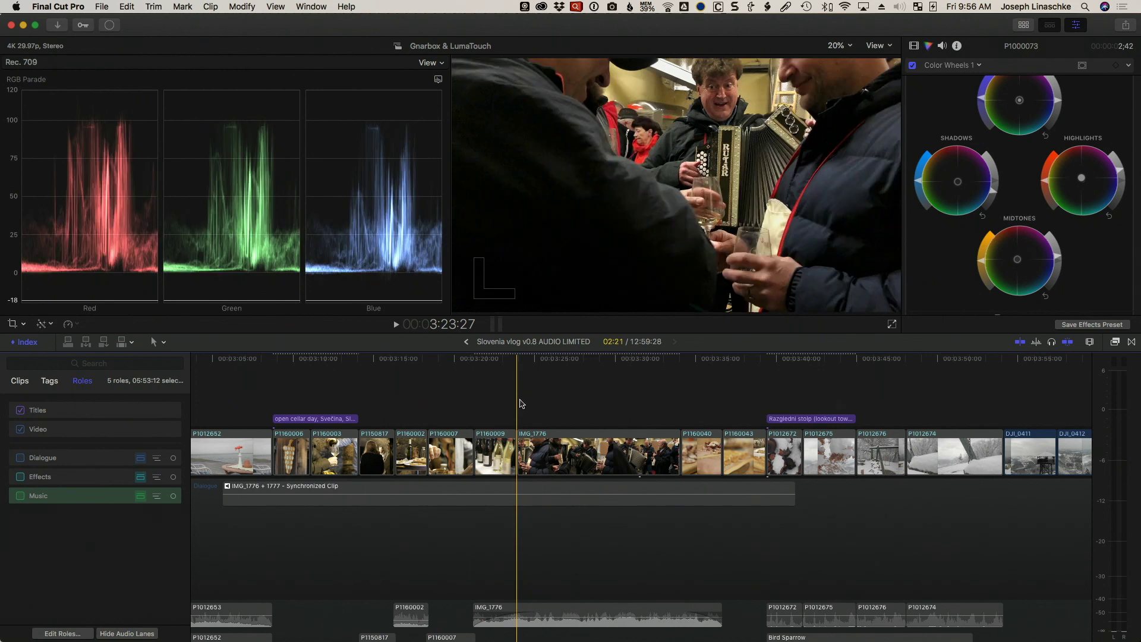
pyautogui.click(542, 402)
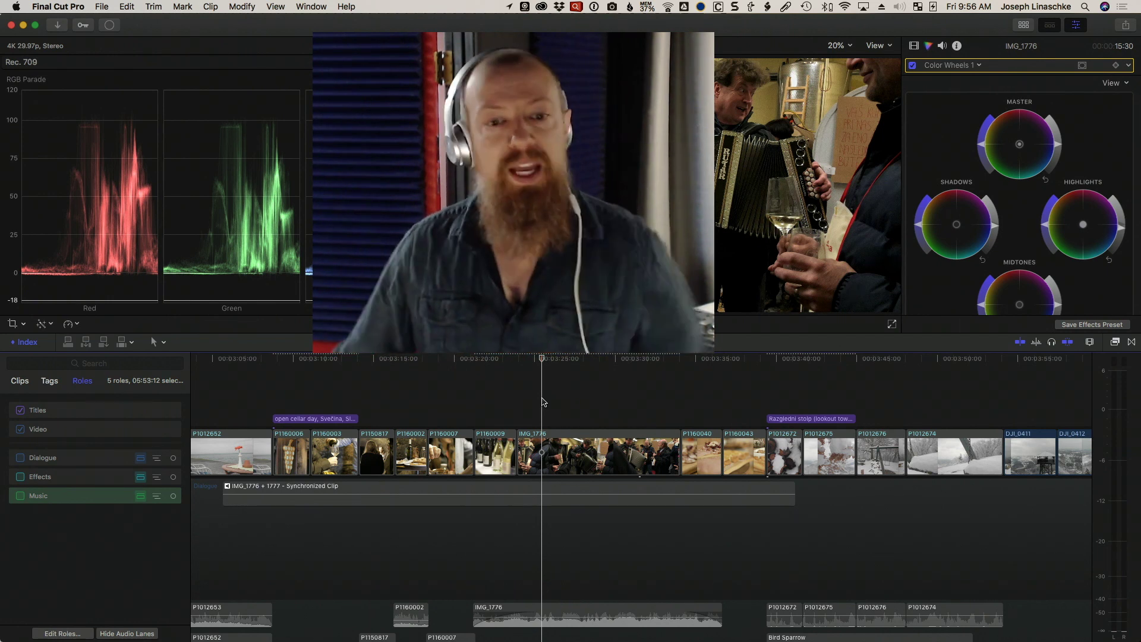
pyautogui.hscroll(-1, 440, 386)
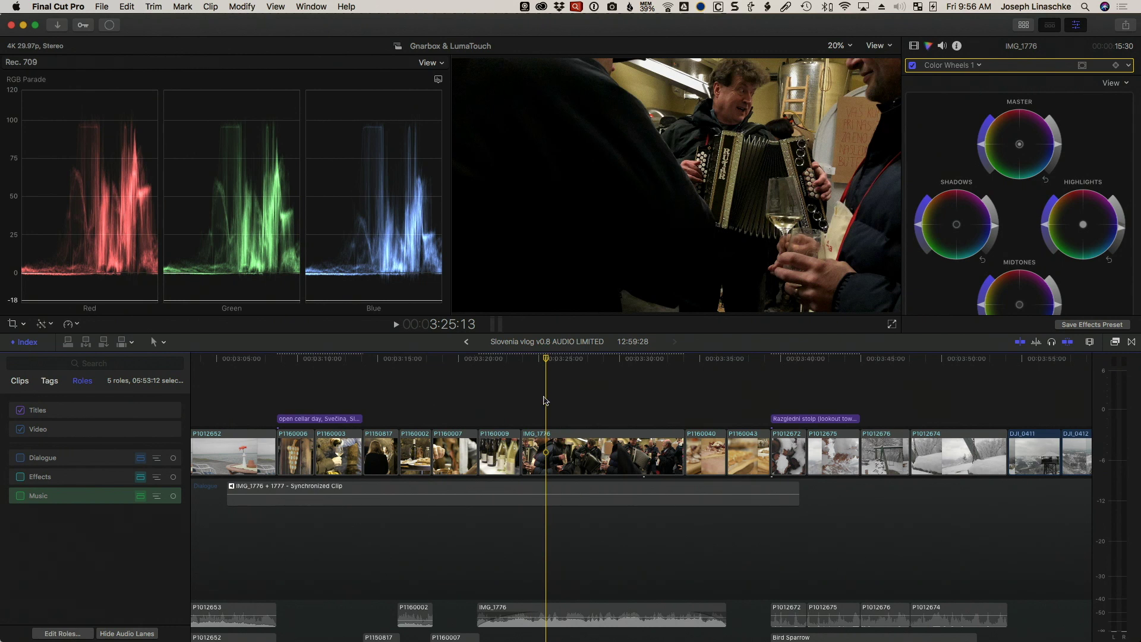
# Turn the Dialogue role back on and play IMG_1776 from its start at 3:23:27.
pyautogui.click(20, 459)
pyautogui.click(20, 477)
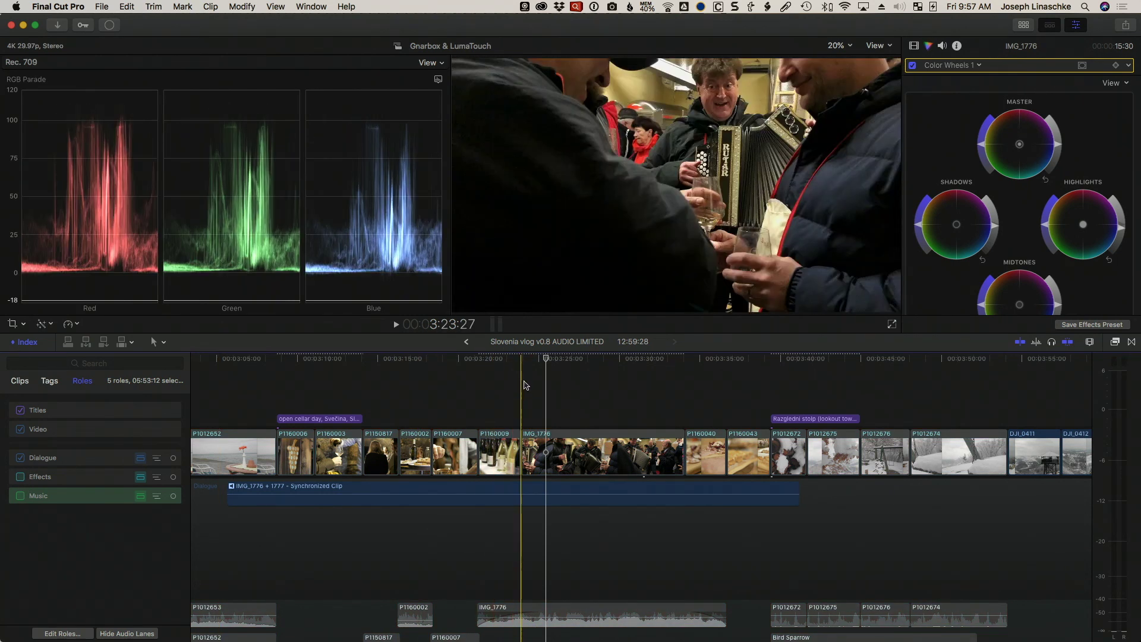
pyautogui.click(521, 385)
pyautogui.press('space')
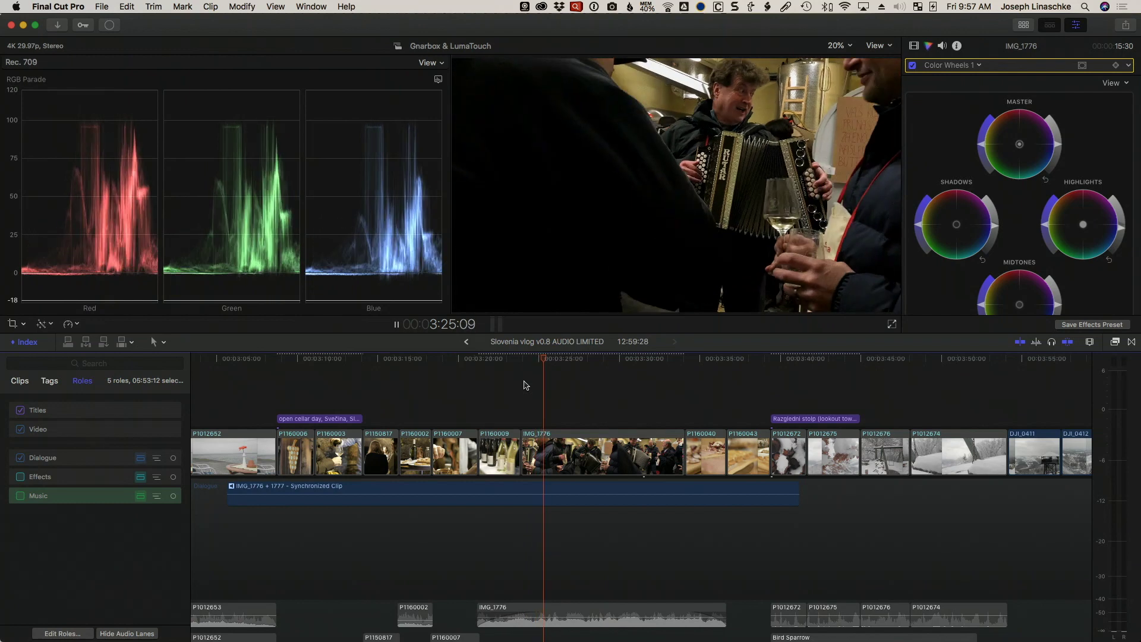
pyautogui.press('space')
# Turn the Effects and Music roles back on and play the IMG_1776 clip with all its audio.
pyautogui.click(21, 477)
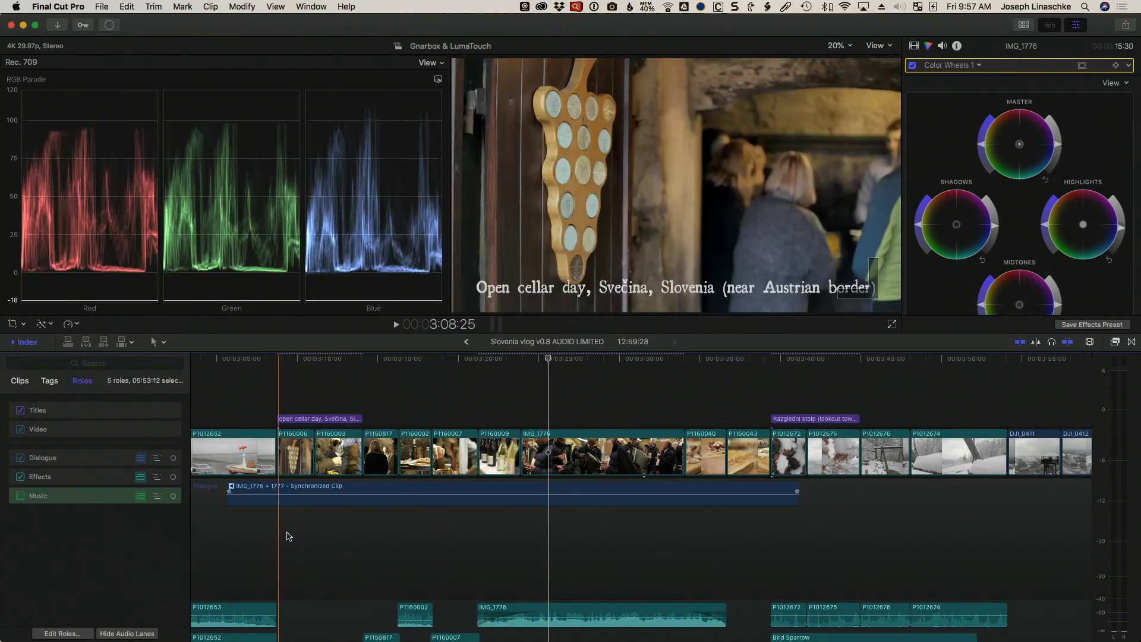
pyautogui.scroll(-5, 523, 590)
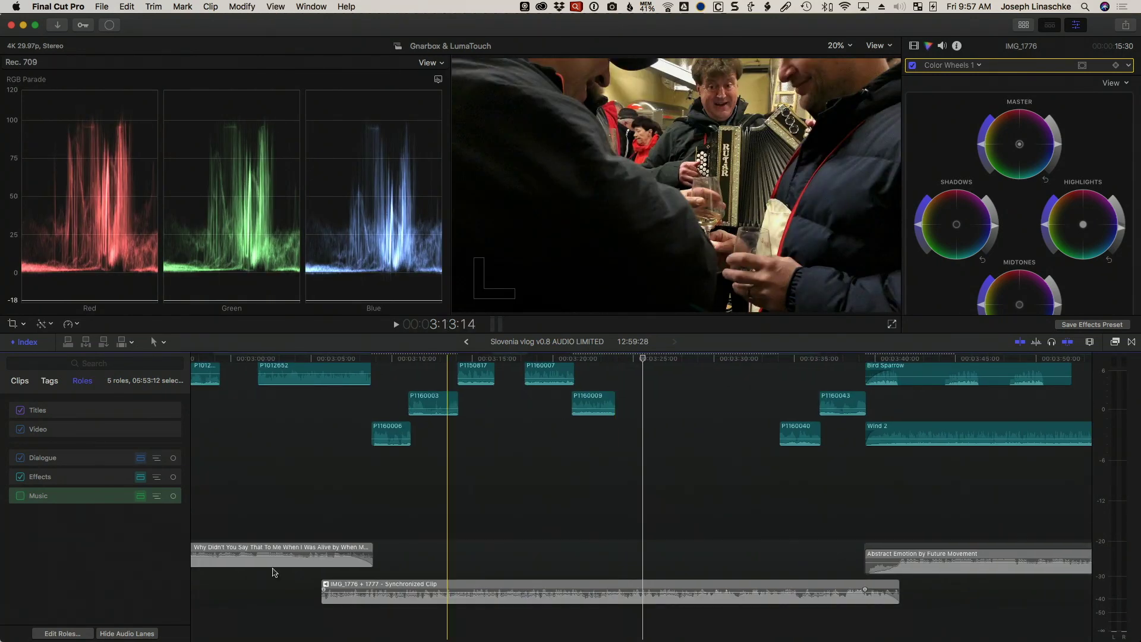
pyautogui.click(21, 497)
pyautogui.scroll(5, 598, 441)
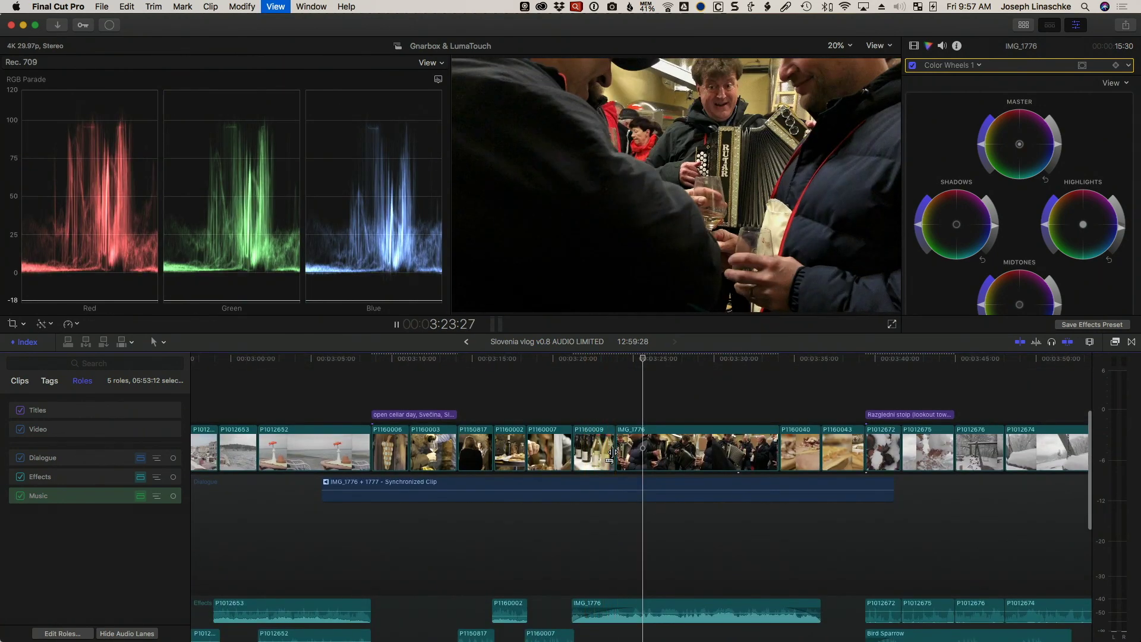
pyautogui.press('space')
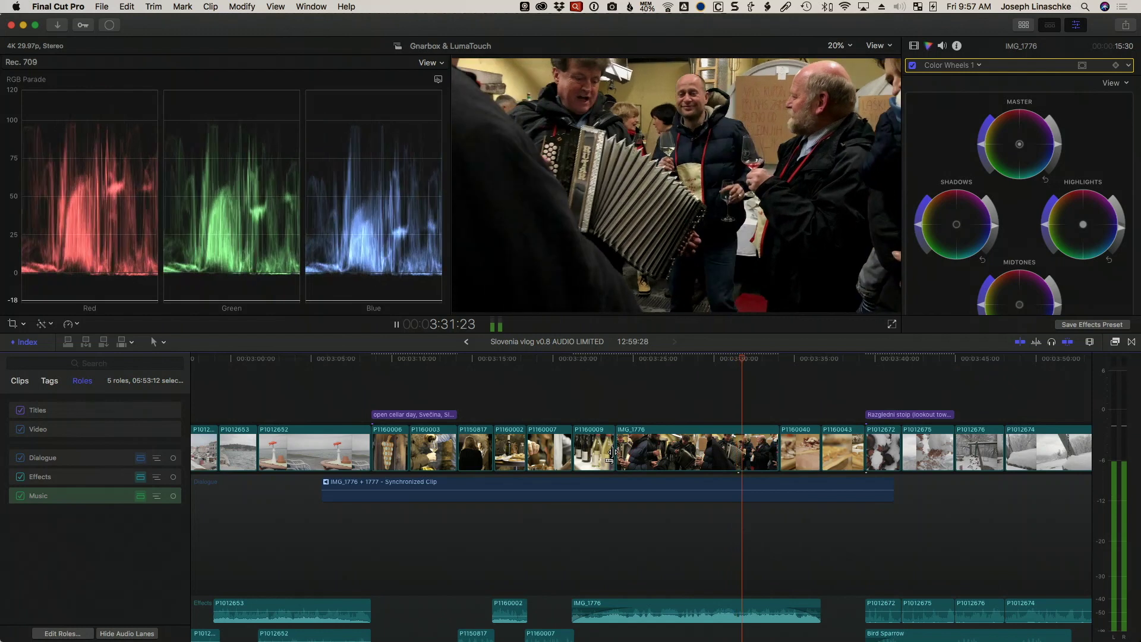
pyautogui.press('space')
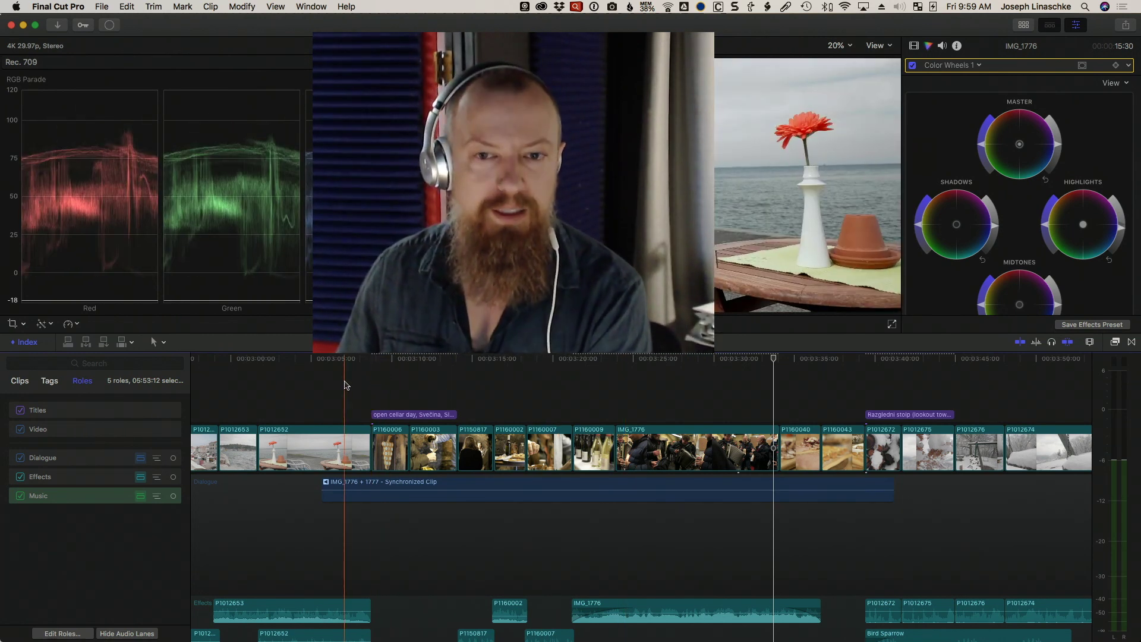
# Play the open cellar sequence from late in the P1012652 clip, and replay it from the P1160006 clip.
pyautogui.click(344, 385)
pyautogui.press('space')
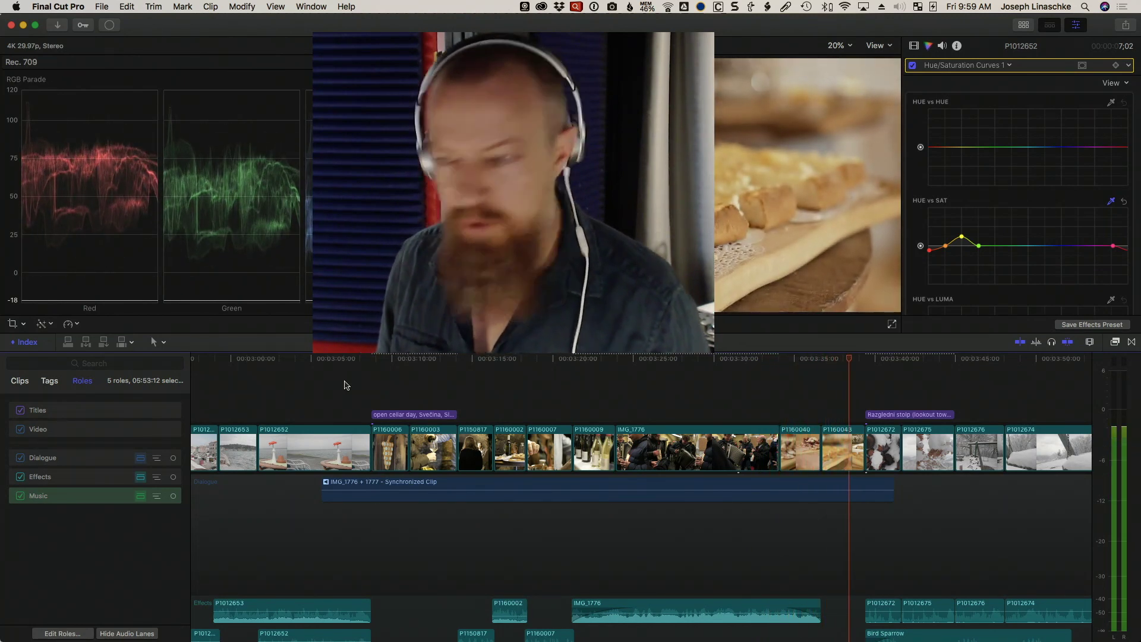
pyautogui.press('space')
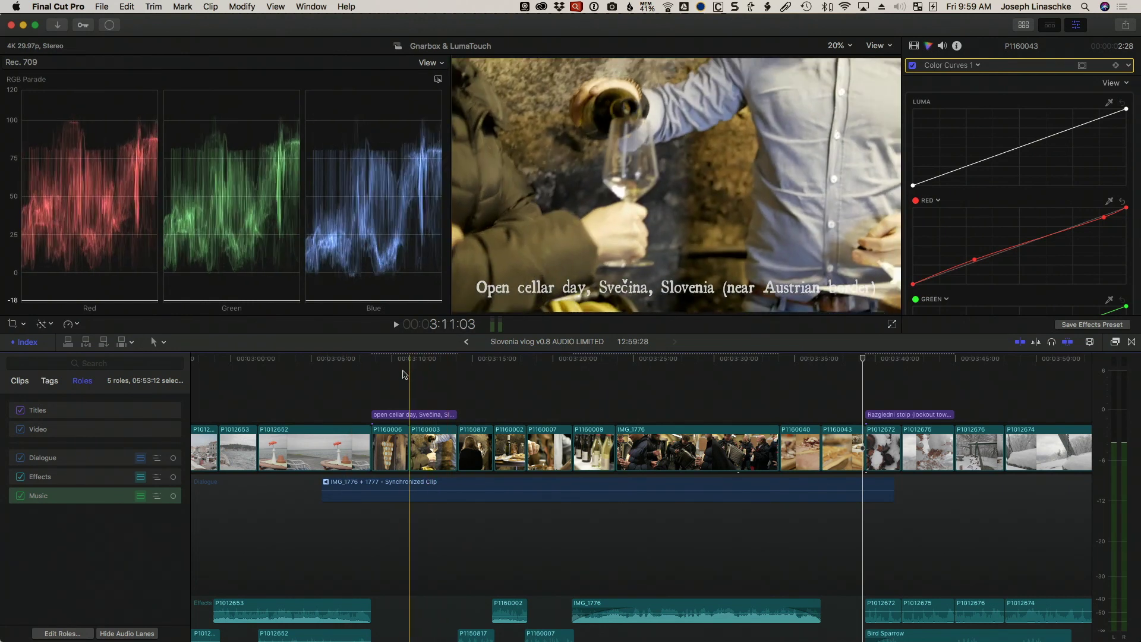
pyautogui.click(389, 374)
pyautogui.press('space')
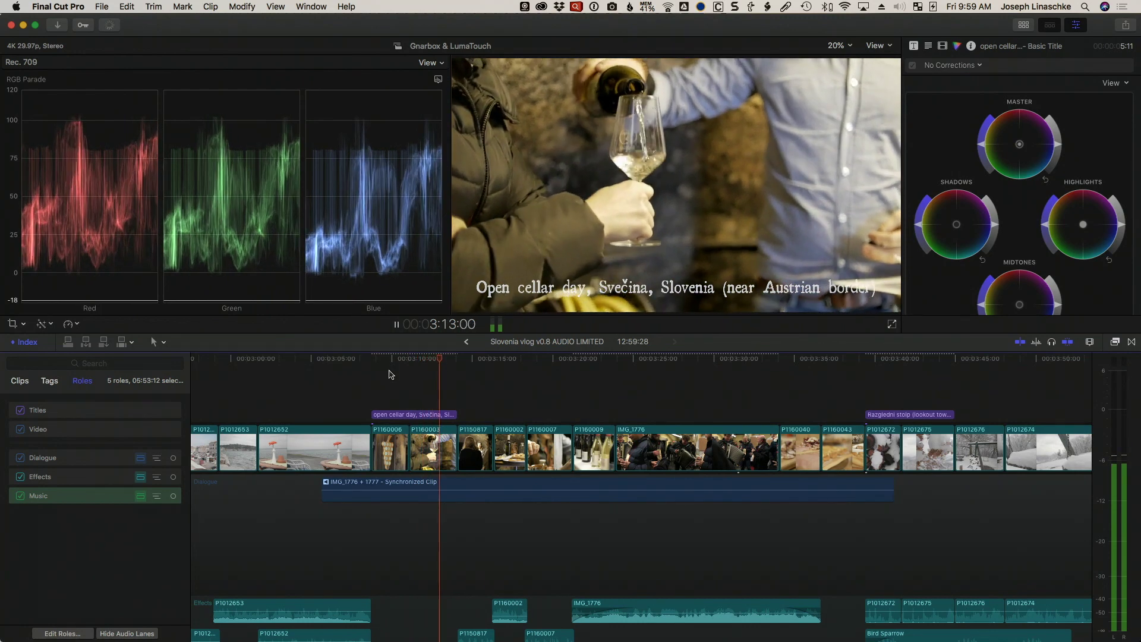
pyautogui.press('space')
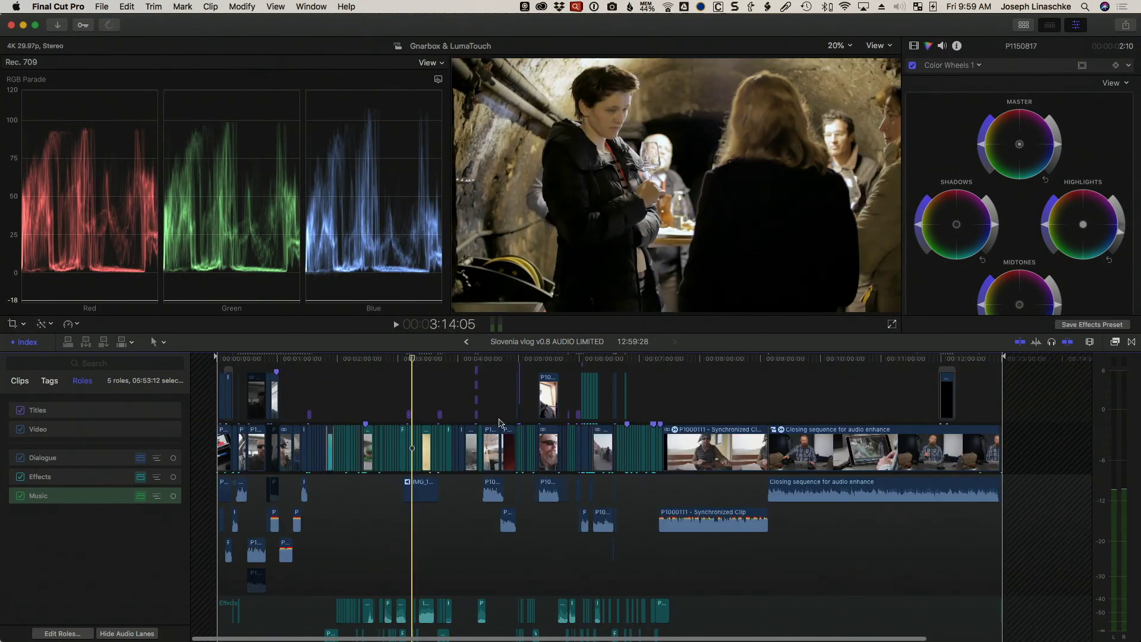
# Select the DJI_0417 clip with the playhead at 4:03:03 and turn off its Hue/Saturation Curves 1 correction.
pyautogui.hotkey('shift', 'z')
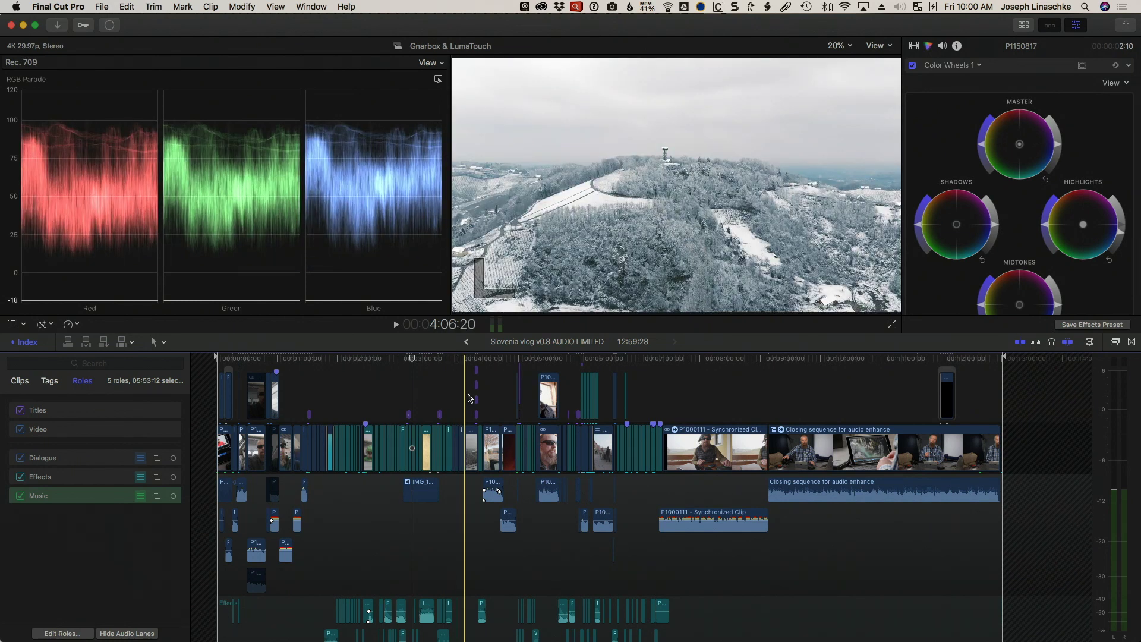
pyautogui.press('super+equal')
pyautogui.press('super+equal')
pyautogui.press('super+equal')
pyautogui.press('super+equal')
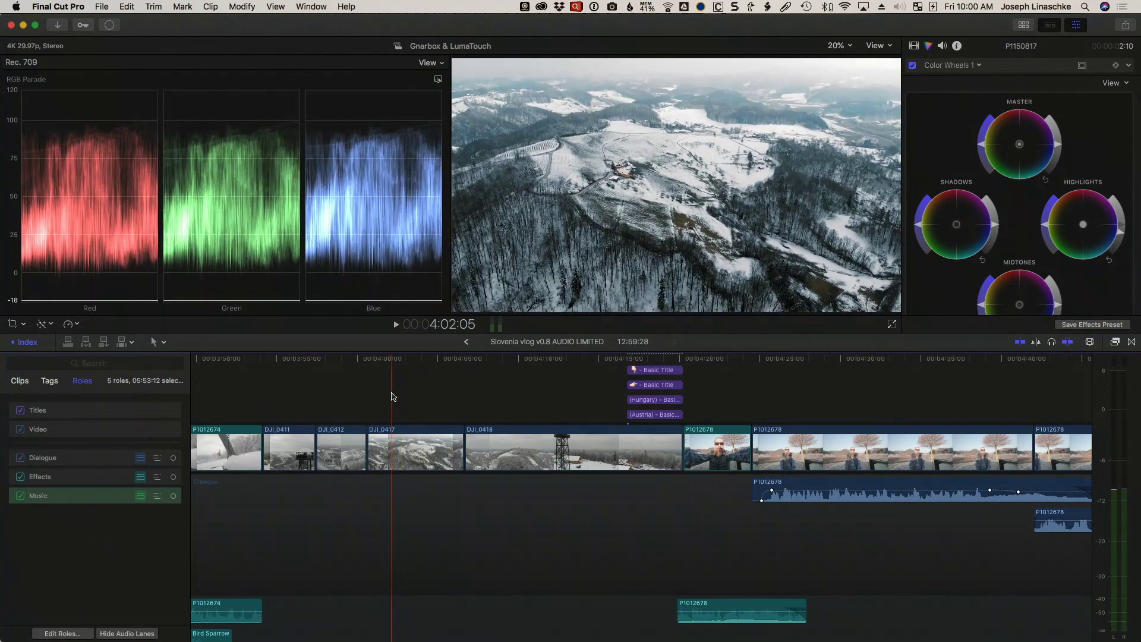
pyautogui.click(409, 450)
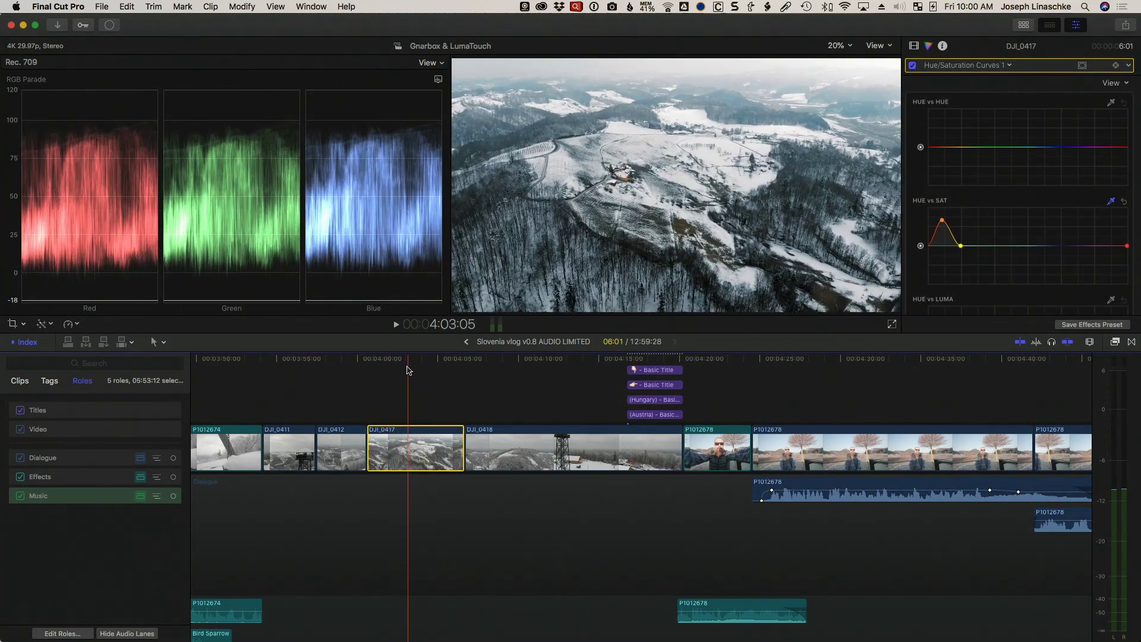
pyautogui.click(408, 387)
pyautogui.click(413, 433)
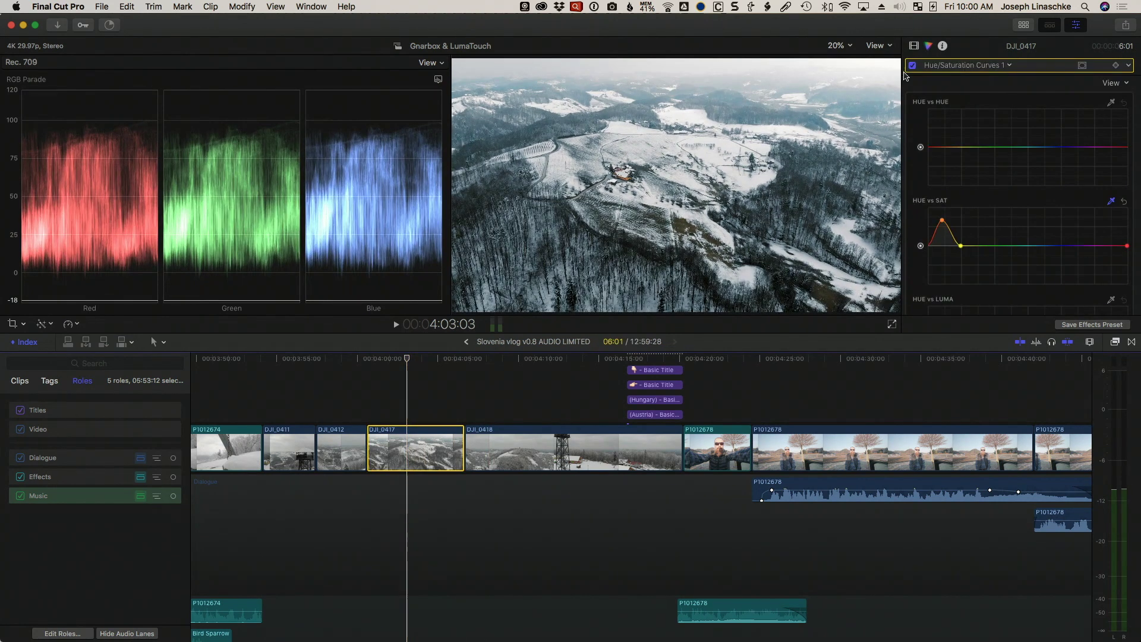
pyautogui.click(913, 65)
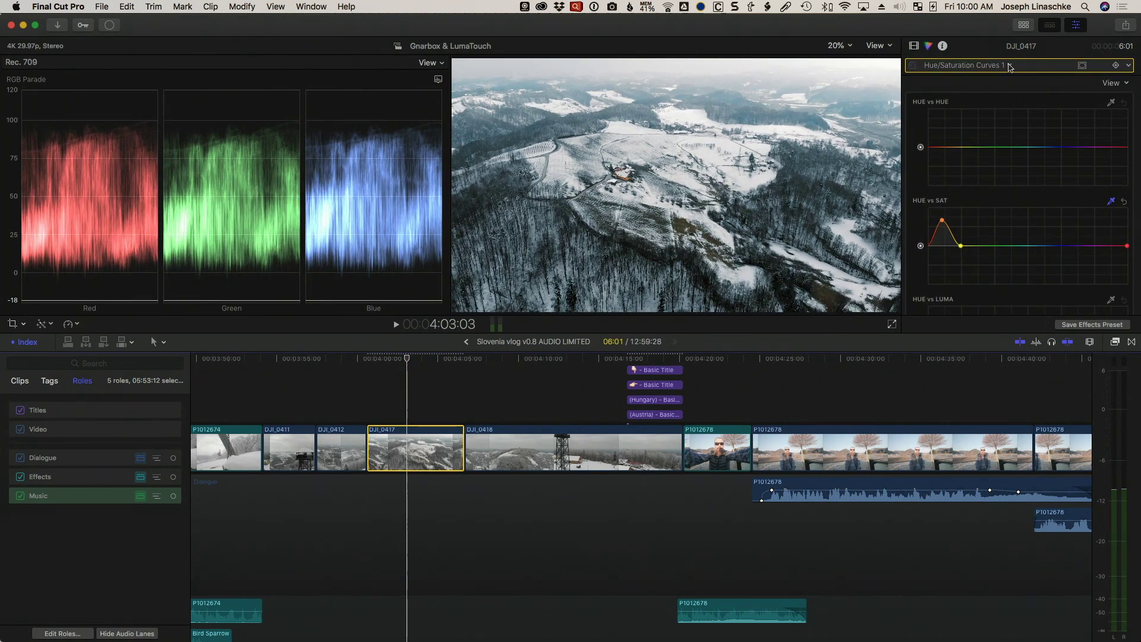
# Show the DJI_0417 clip's effect stack with Color Wheels 1, Custom LUT and Hue/Saturation Curves 1.
pyautogui.click(1010, 66)
pyautogui.click(982, 66)
pyautogui.scroll(2, 961, 132)
pyautogui.scroll(-5, 961, 132)
pyautogui.scroll(5, 960, 132)
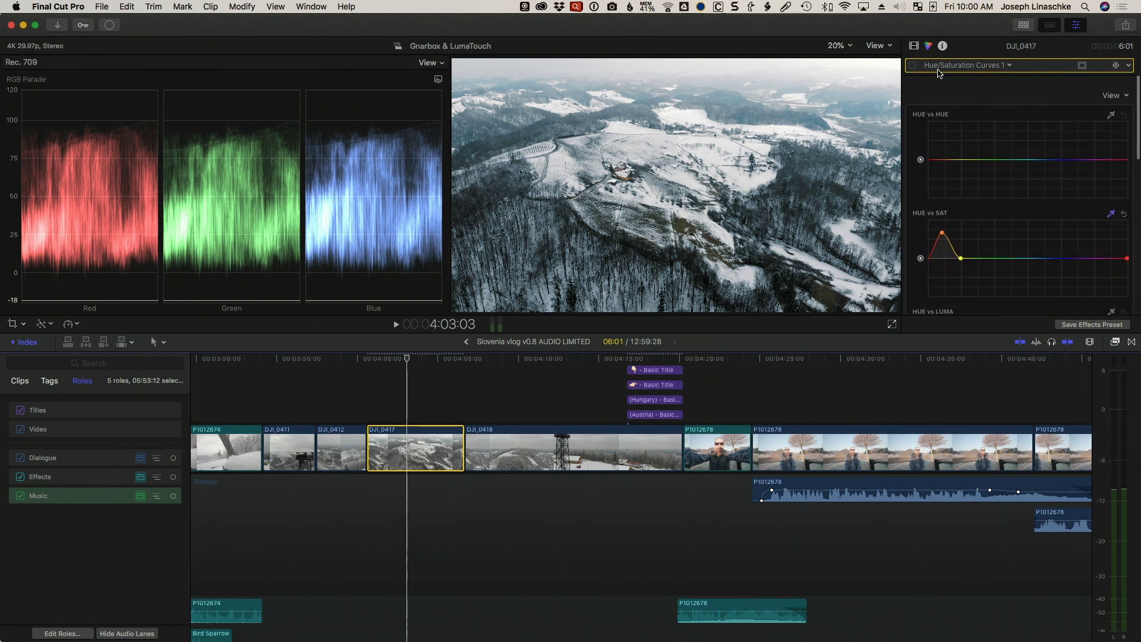
pyautogui.click(913, 45)
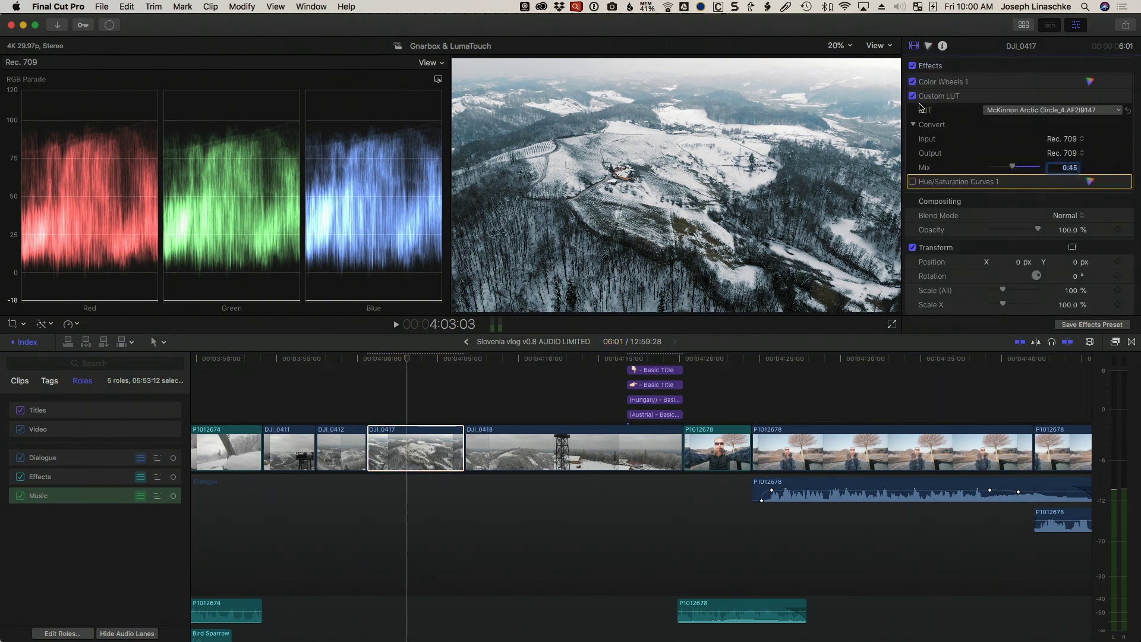
pyautogui.click(928, 46)
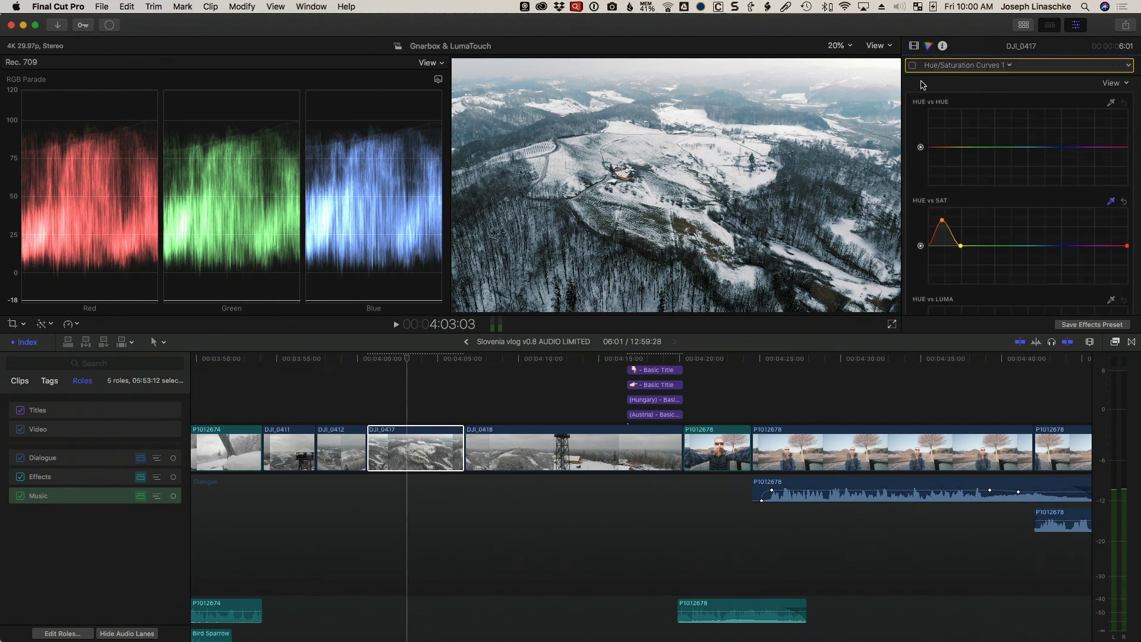
pyautogui.click(914, 46)
# Turn Hue/Saturation Curves 1 back on, switch off Color Wheels 1 and Custom LUT, and play DJI_0417 in that state.
pyautogui.click(912, 81)
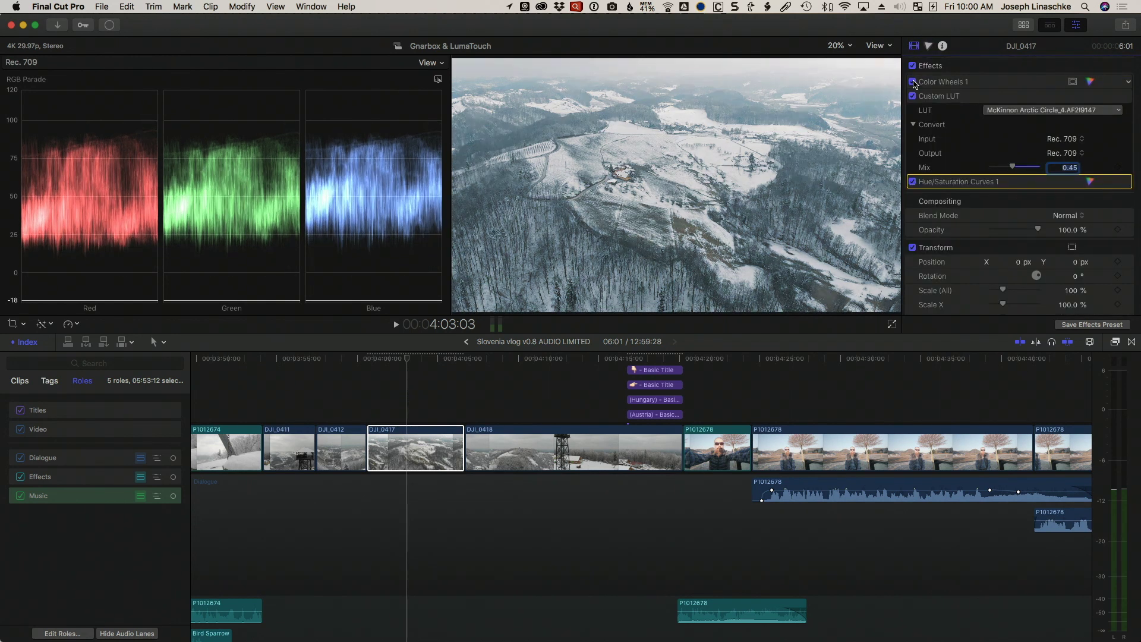
pyautogui.click(912, 96)
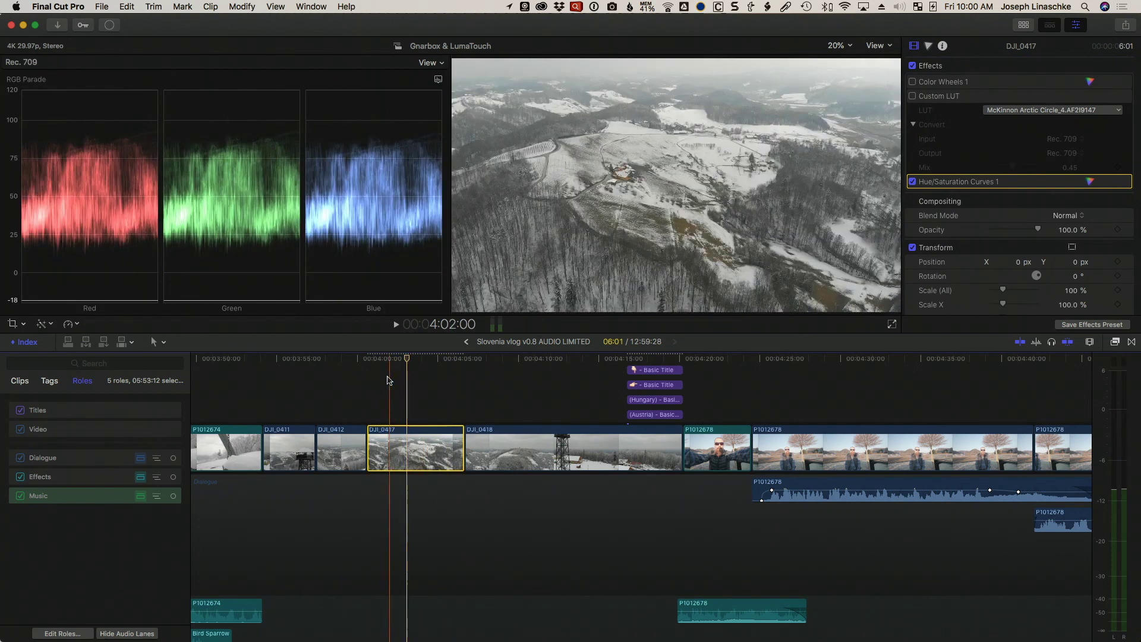
pyautogui.press('space')
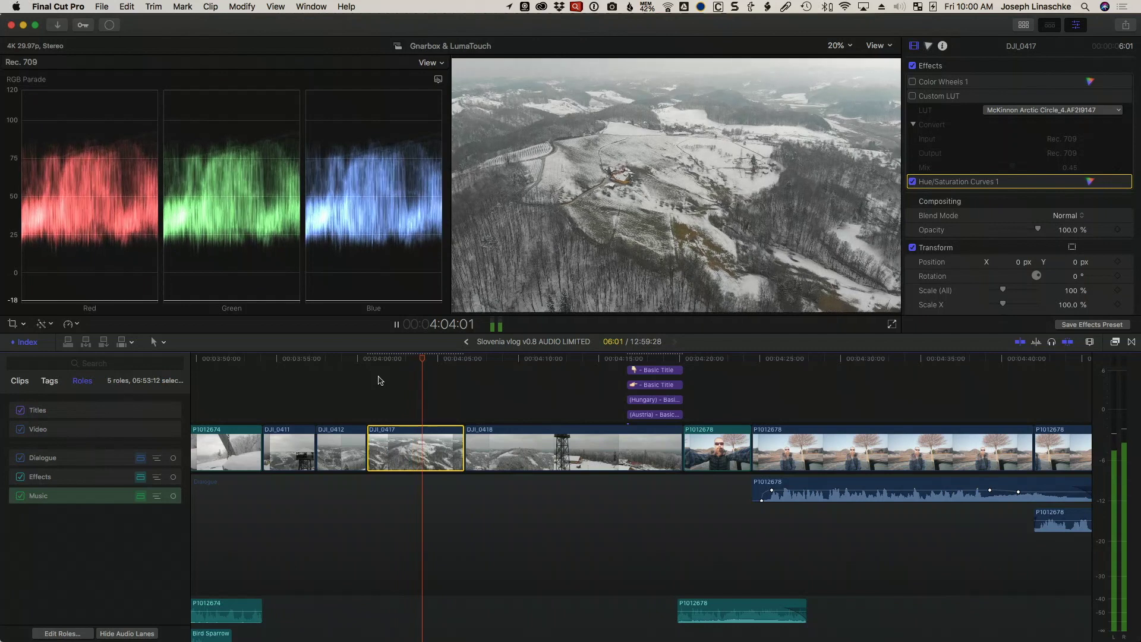
pyautogui.press('space')
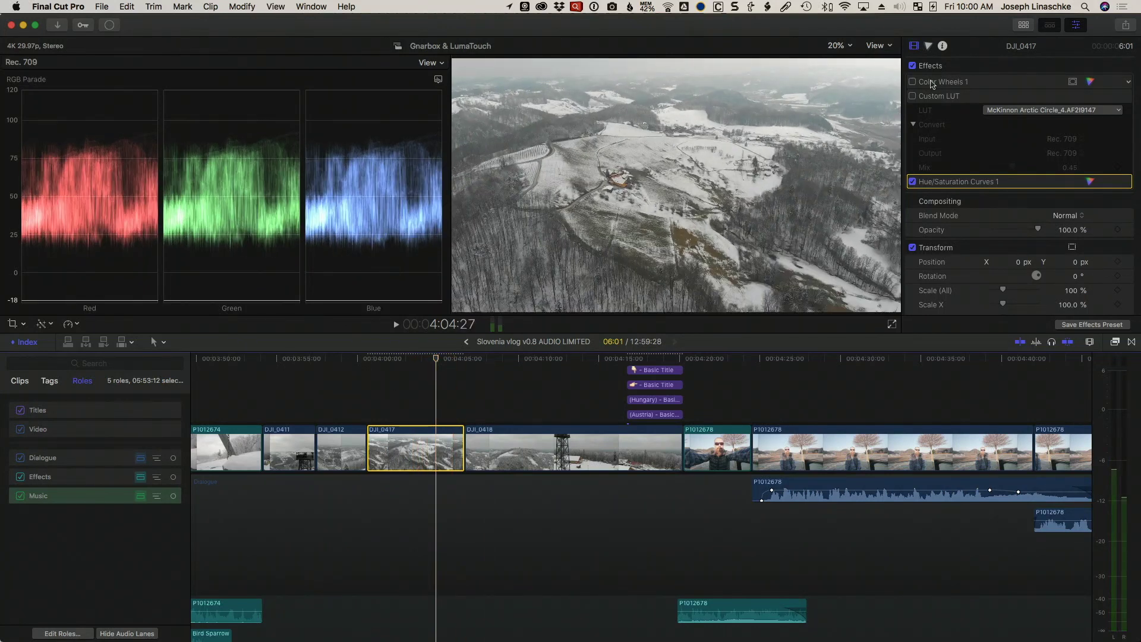
# Turn Color Wheels 1 and Custom LUT back on for DJI_0417 and play the graded clip.
pyautogui.click(912, 83)
pyautogui.click(913, 96)
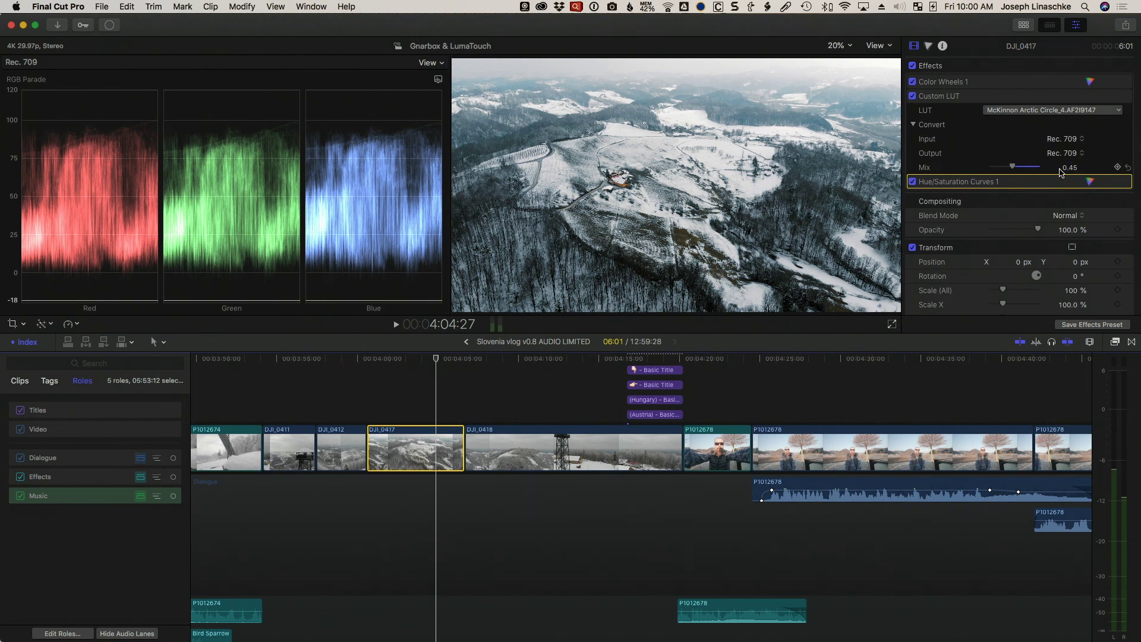
pyautogui.moveTo(1068, 171); pyautogui.dragTo(1097, 170)
pyautogui.click(404, 359)
pyautogui.press('space')
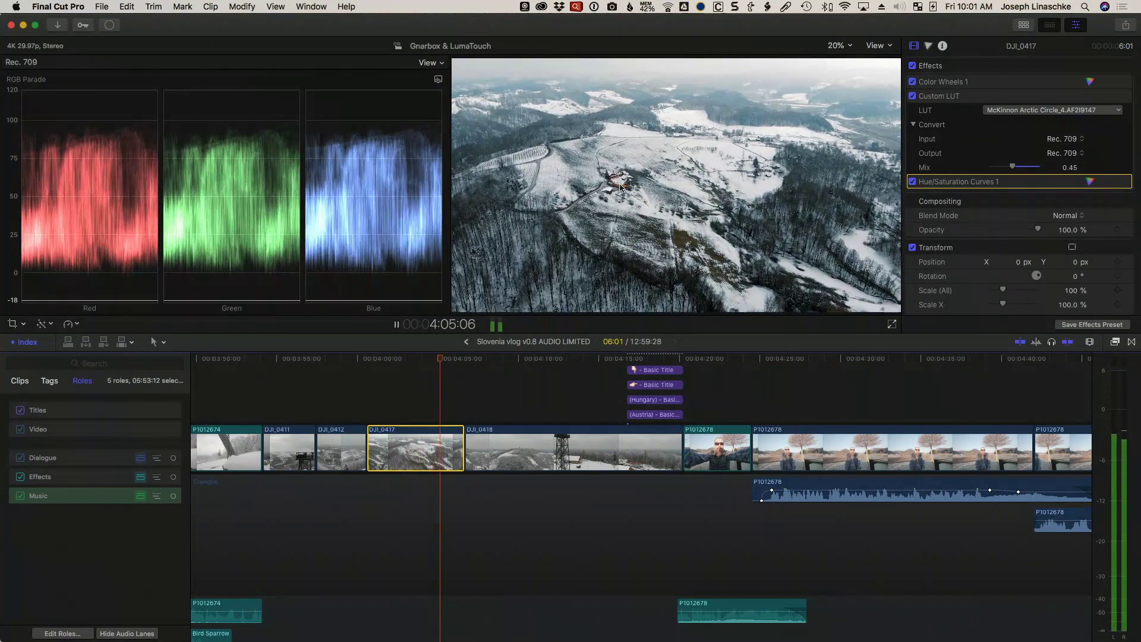
pyautogui.press('space')
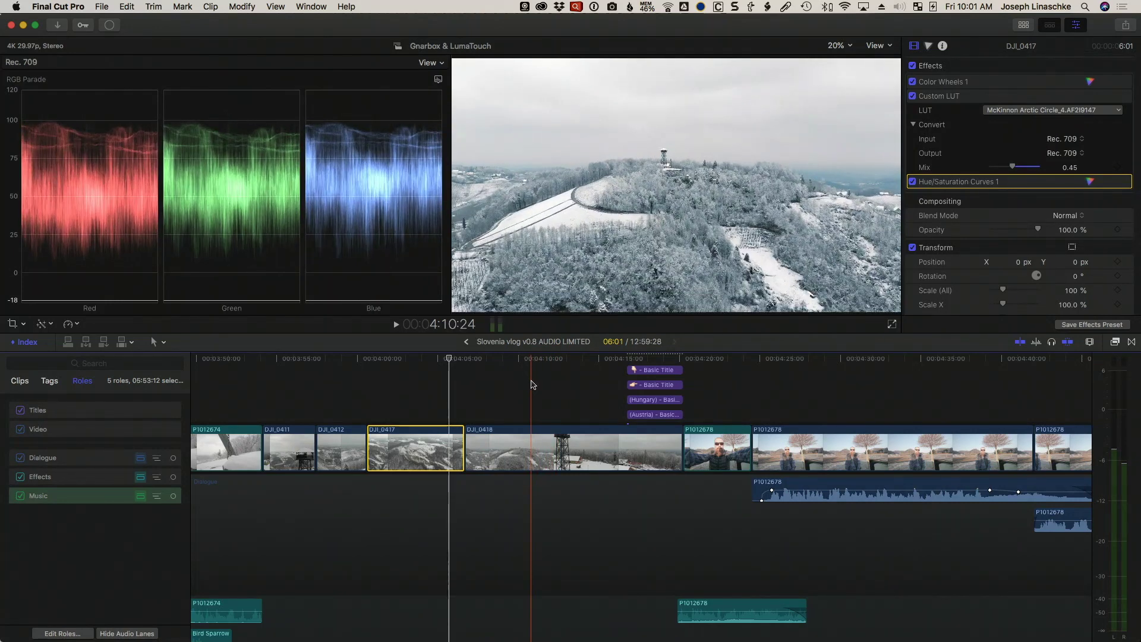
# Fit the whole edit into the timeline and play its opening from the very start.
pyautogui.hotkey('shift', 'z')
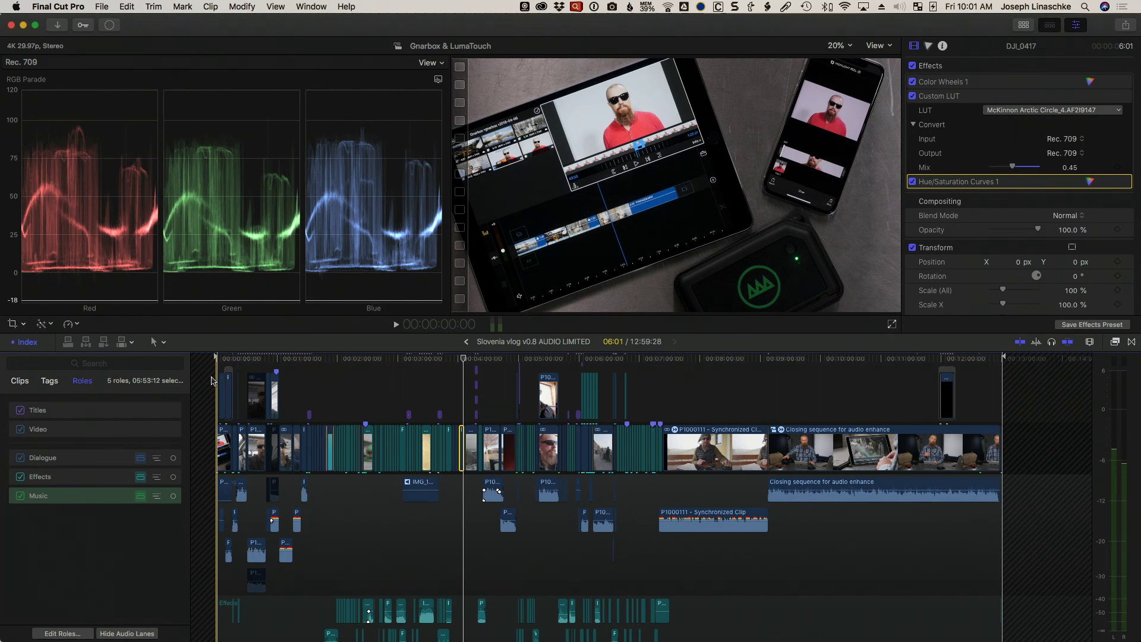
pyautogui.press('space')
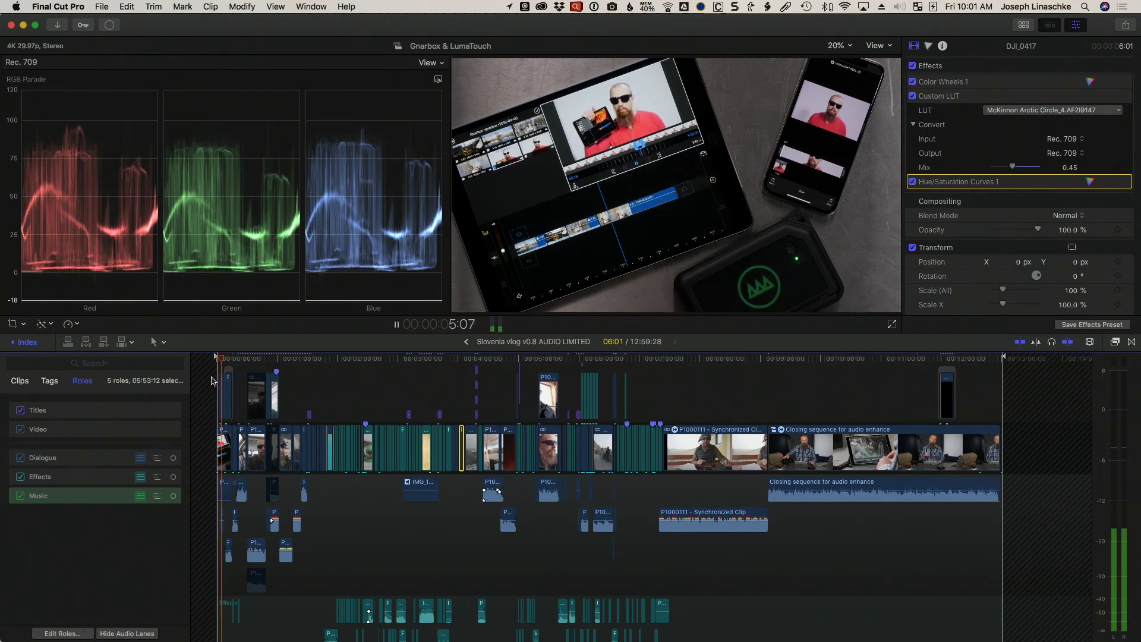
pyautogui.press('space')
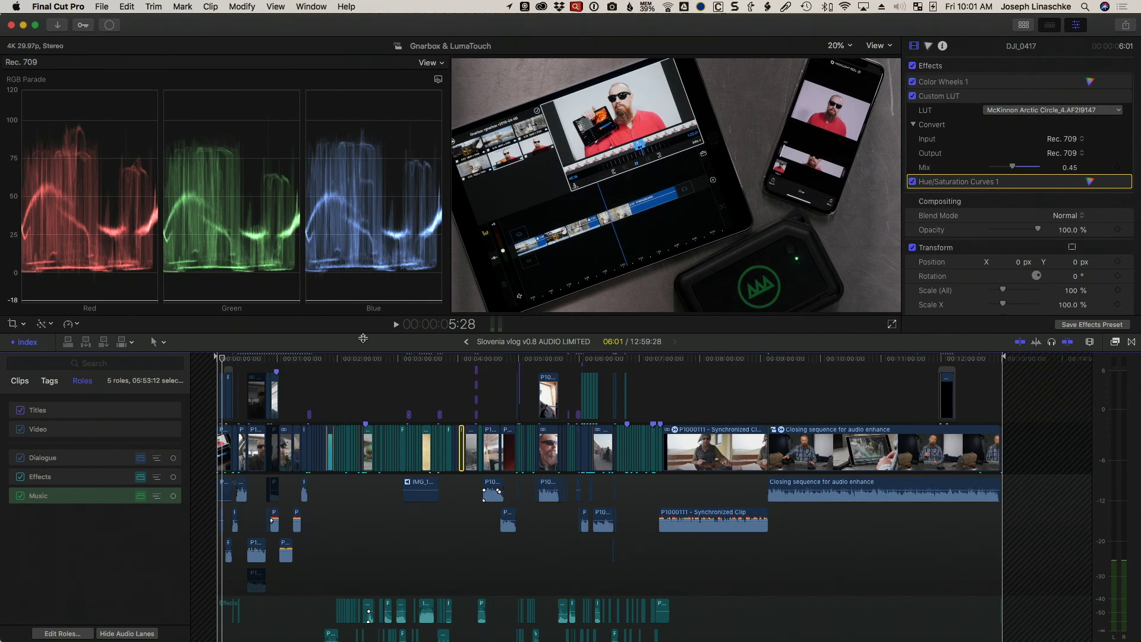
pyautogui.press('space')
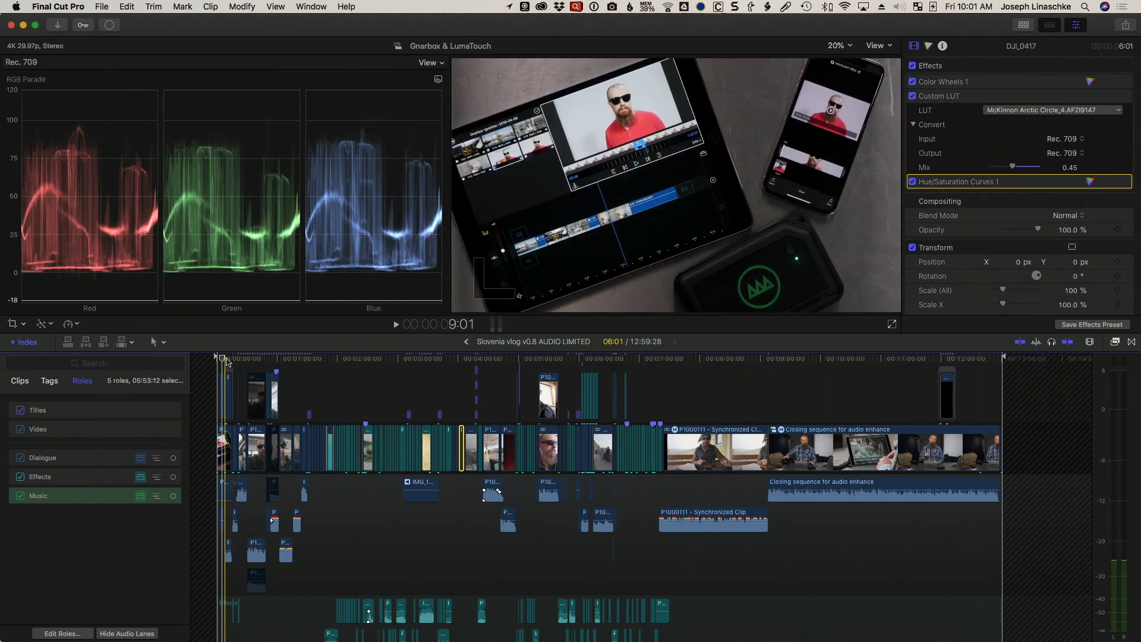
# Play the transition from the P1012739 clip through the short P1390191 overlay into P1012740.
pyautogui.press('super+equal')
pyautogui.press('super+equal')
pyautogui.press('super+equal')
pyautogui.press('super+equal')
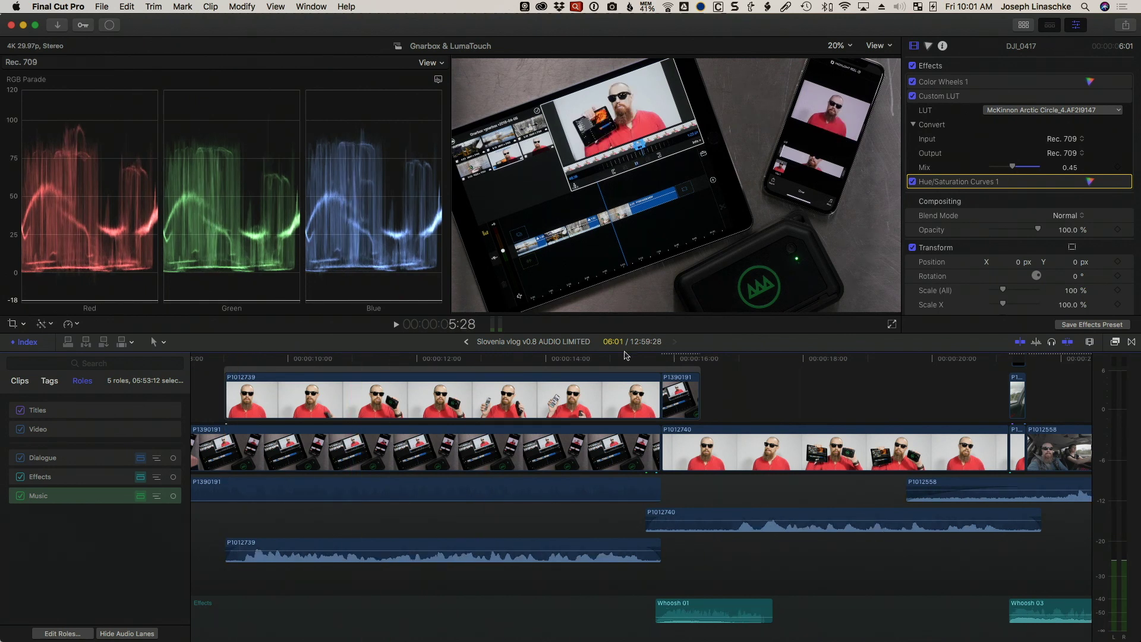
pyautogui.press('space')
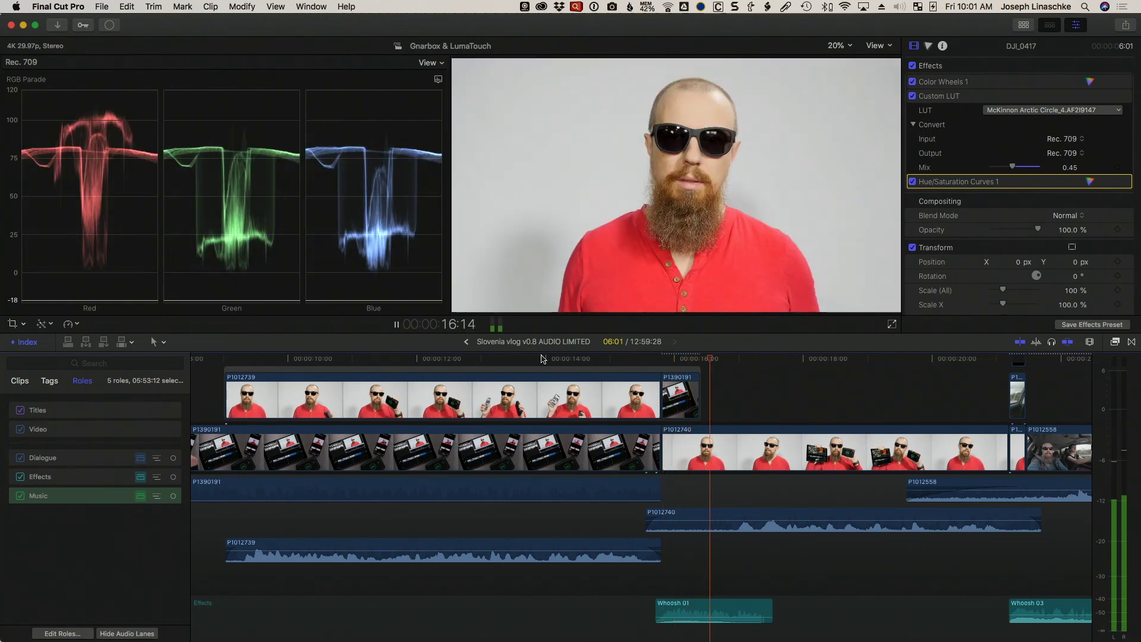
pyautogui.press('space')
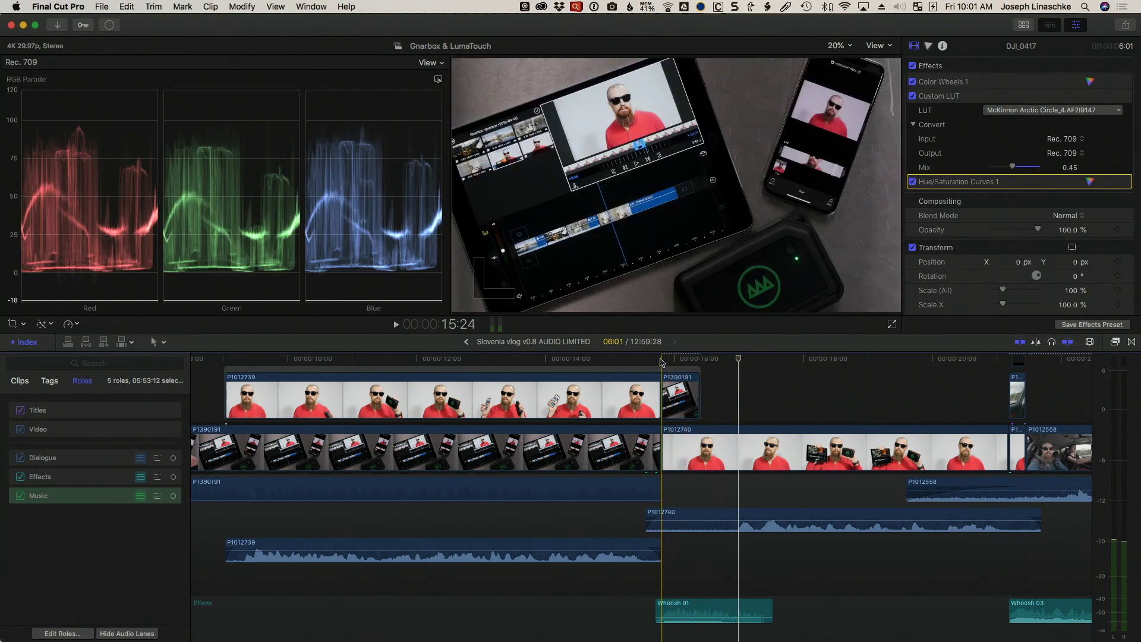
# Examine the P1390191 zoom transition frame by frame from 15:24, going back and forth over the last frames around 16:11.
pyautogui.press('Right')
pyautogui.press('Right')
pyautogui.press('Right')
pyautogui.press('Right')
pyautogui.press('Right')
pyautogui.press('Right')
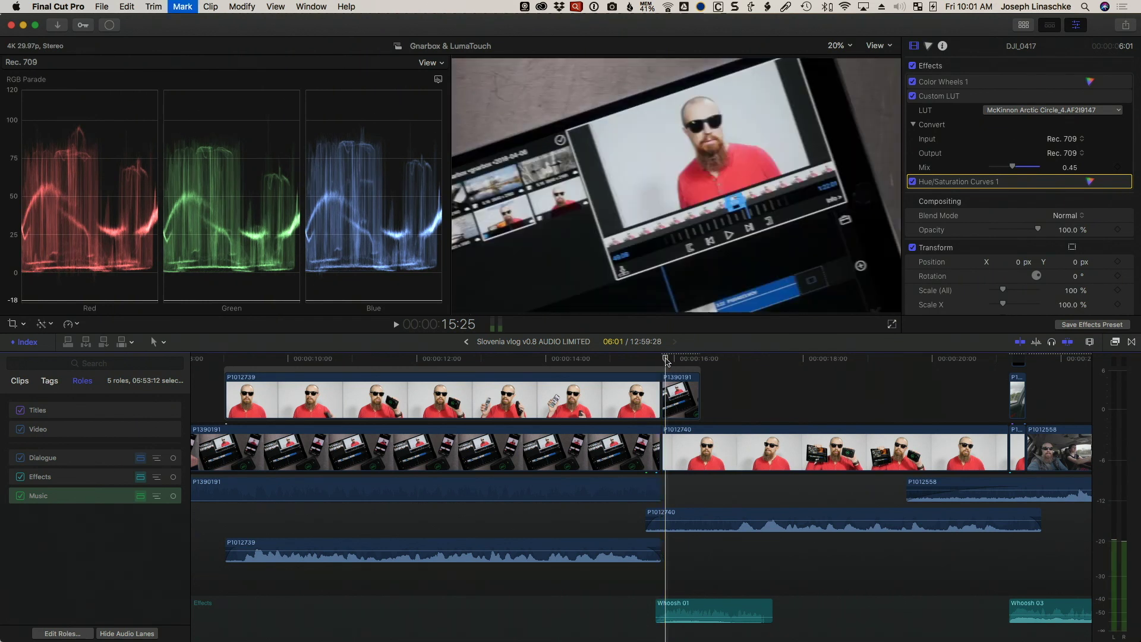
pyautogui.press('Right')
pyautogui.press('Right')
pyautogui.press('Right')
pyautogui.press('Right')
pyautogui.press('Right')
pyautogui.press('Right')
pyautogui.press('Right')
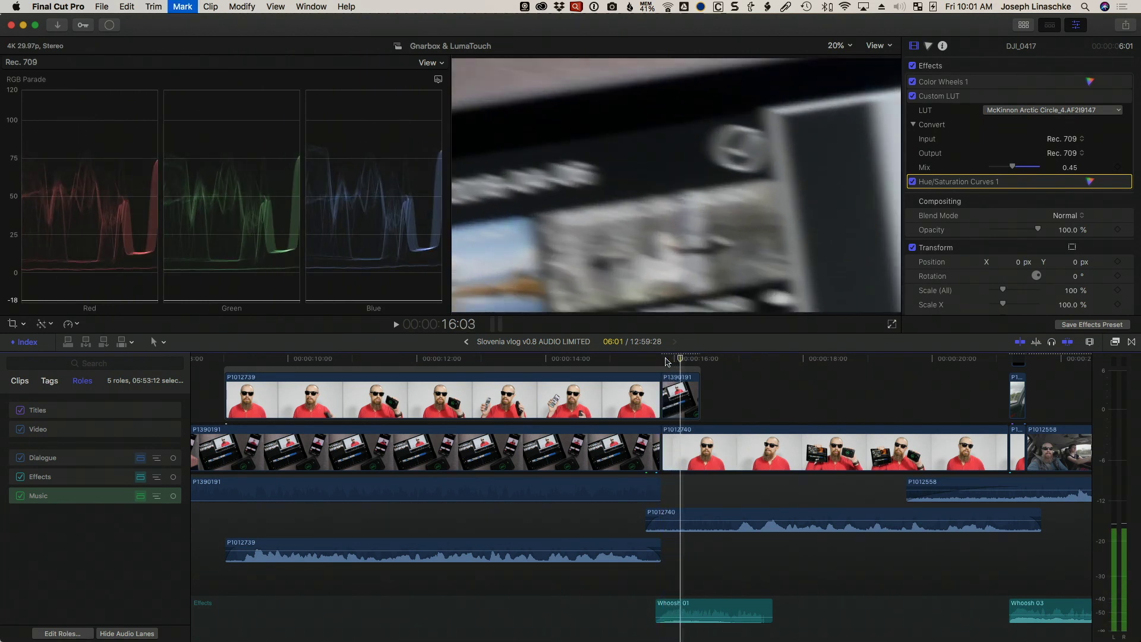
pyautogui.press('Right')
pyautogui.press('Right')
pyautogui.press('Right')
pyautogui.press('Right')
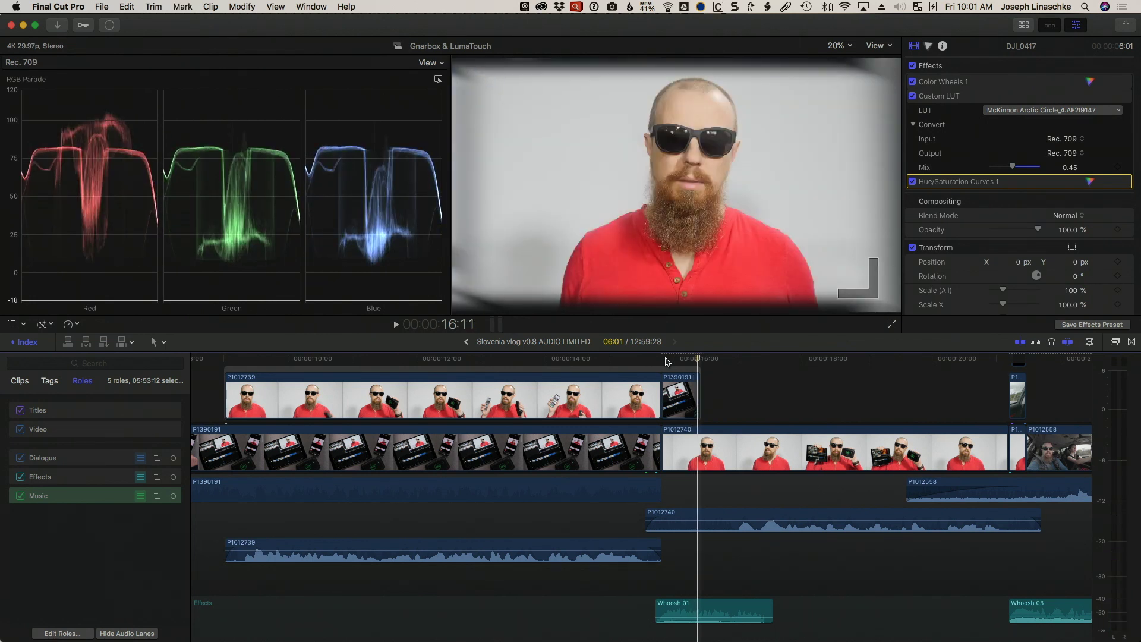
pyautogui.press('Right')
pyautogui.press('Left')
pyautogui.press('Left')
pyautogui.press('Left')
pyautogui.press('Right')
pyautogui.press('Right')
pyautogui.press('Right')
pyautogui.press('Right')
pyautogui.press('Right')
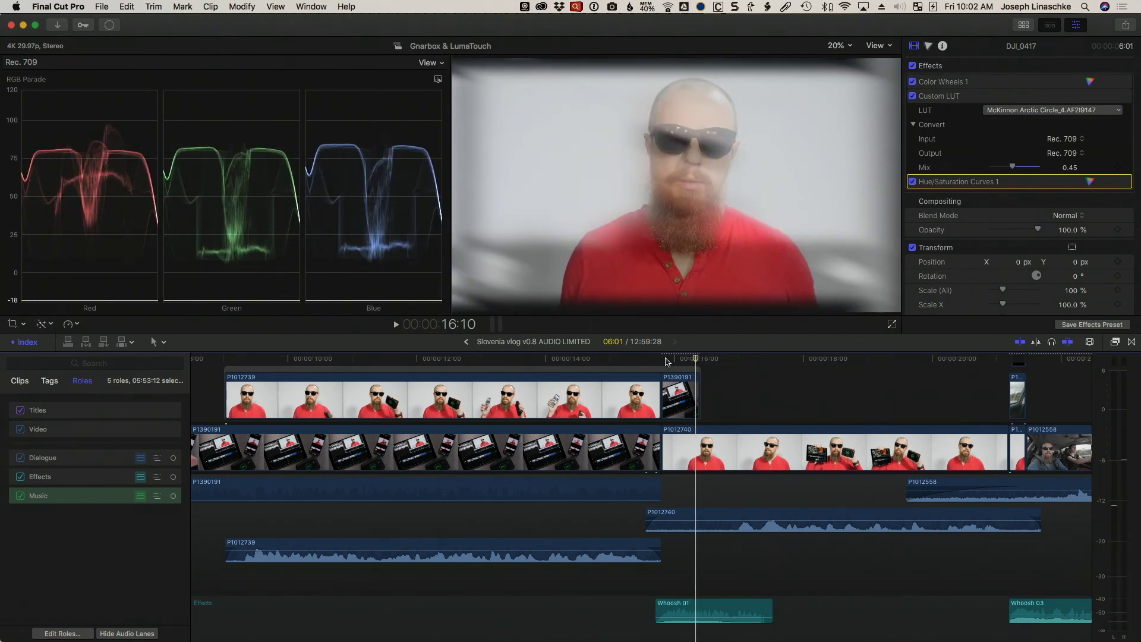
pyautogui.press('Left')
pyautogui.press('Left')
pyautogui.press('Left')
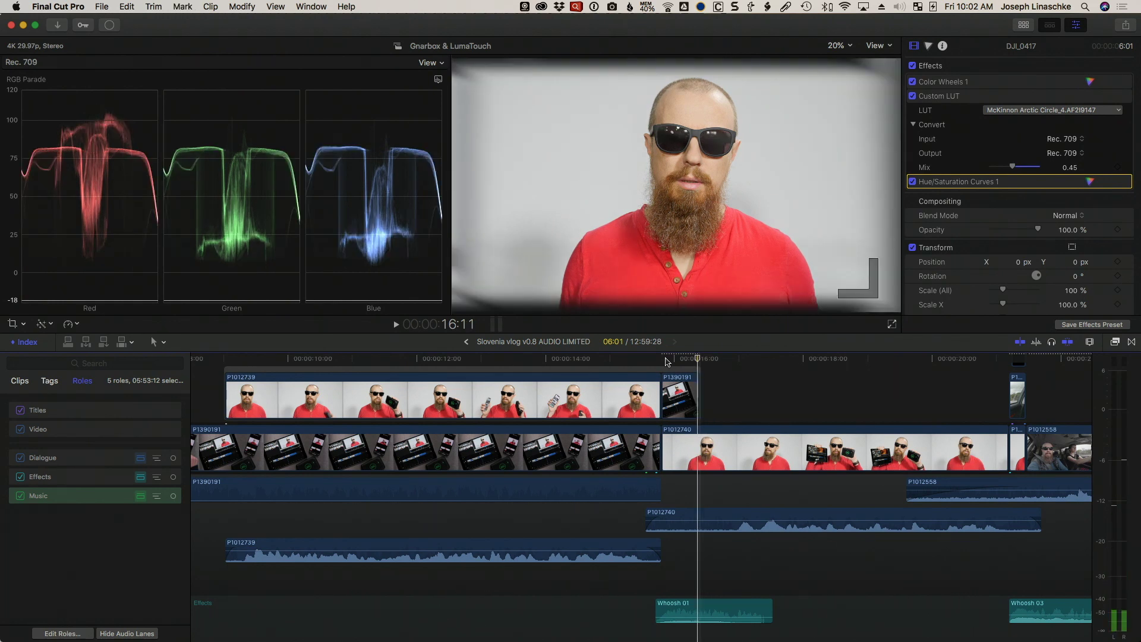
pyautogui.press('Right')
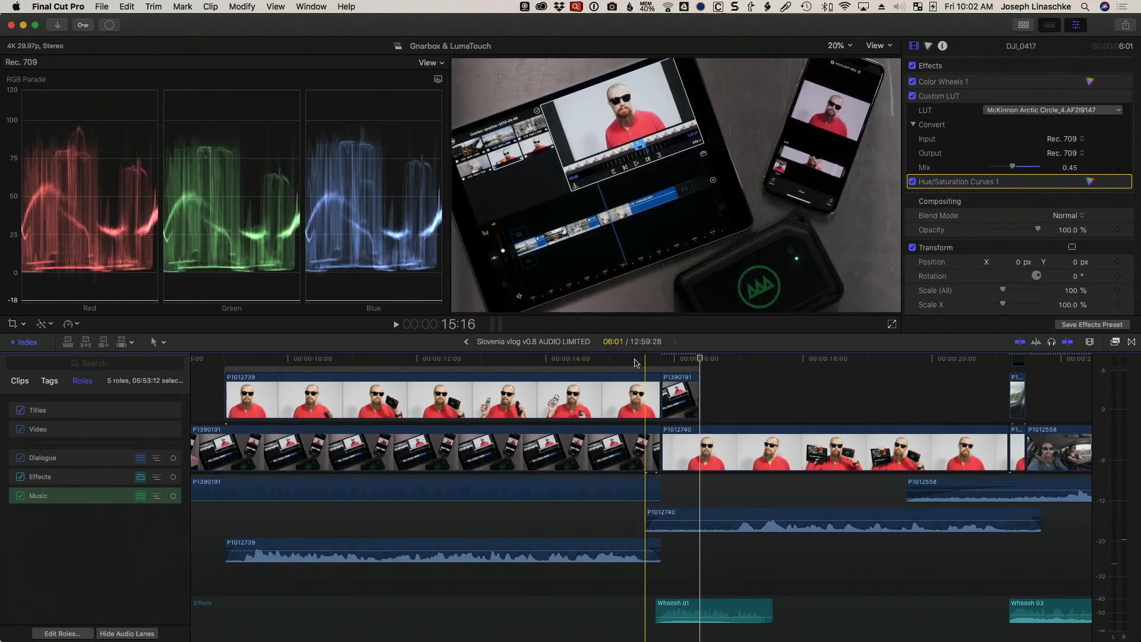
# Replay the P1390191 zoom transition at normal speed from shortly before the end of P1012739.
pyautogui.click(606, 360)
pyautogui.press('space')
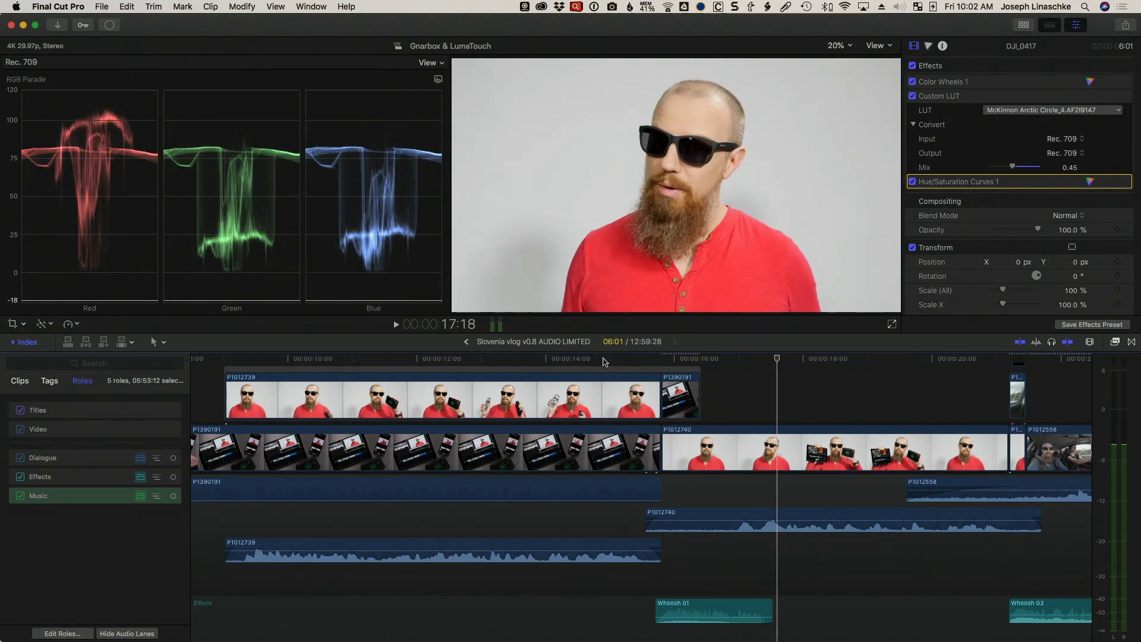
pyautogui.press('space')
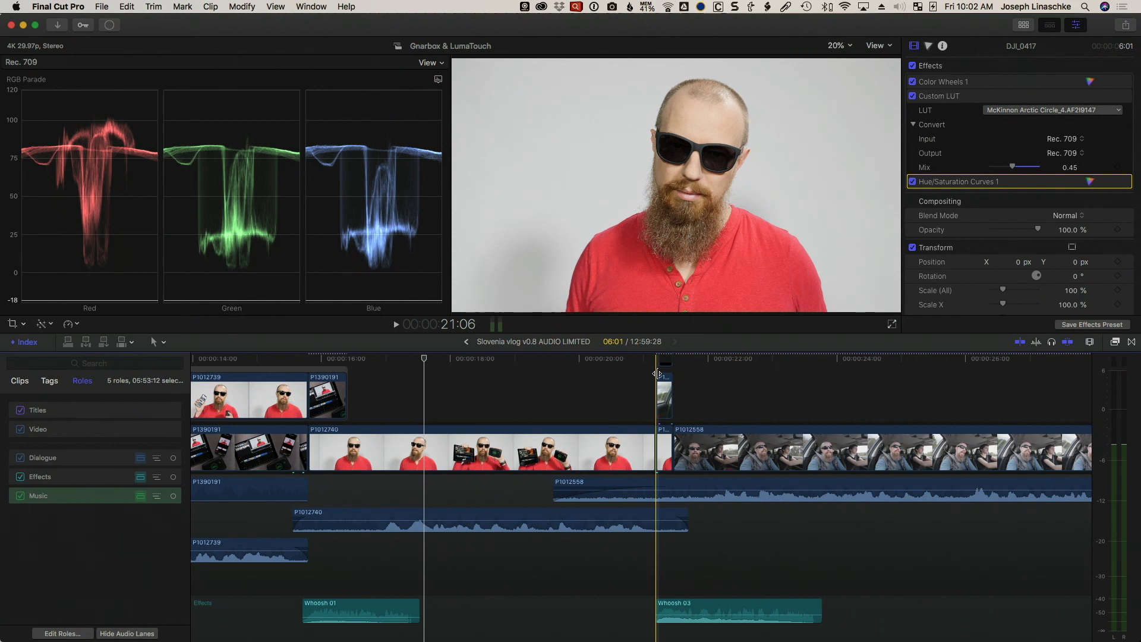
# Play the transition at 21:06 from P1012740 into the car clip P1012558, and play that clip's ending from 29:21 into P1012566.
pyautogui.press('space')
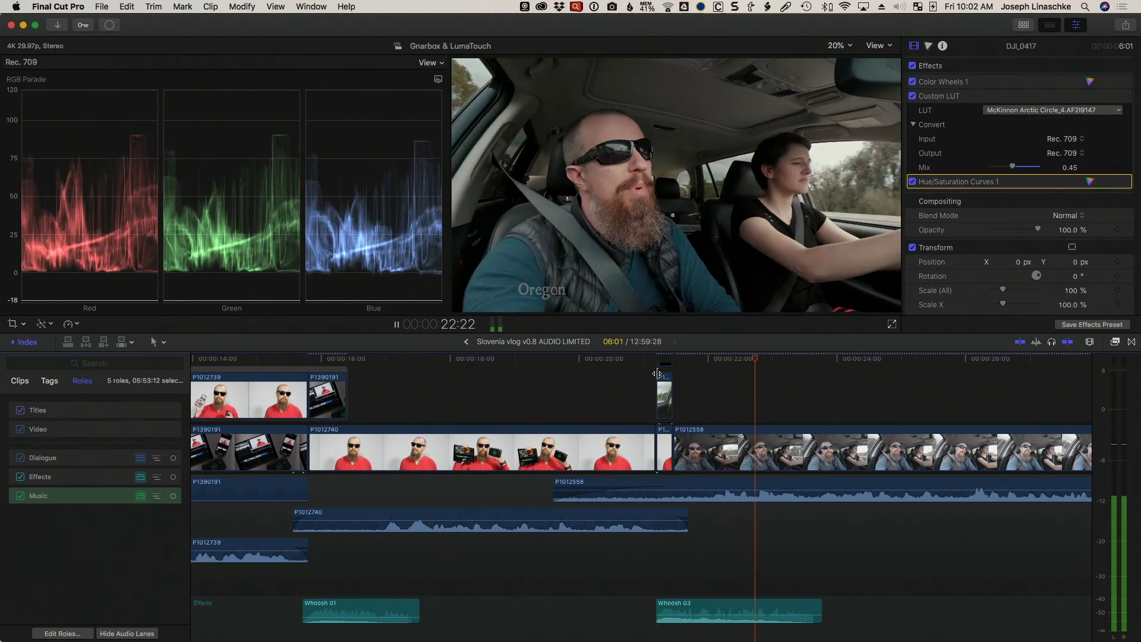
pyautogui.press('space')
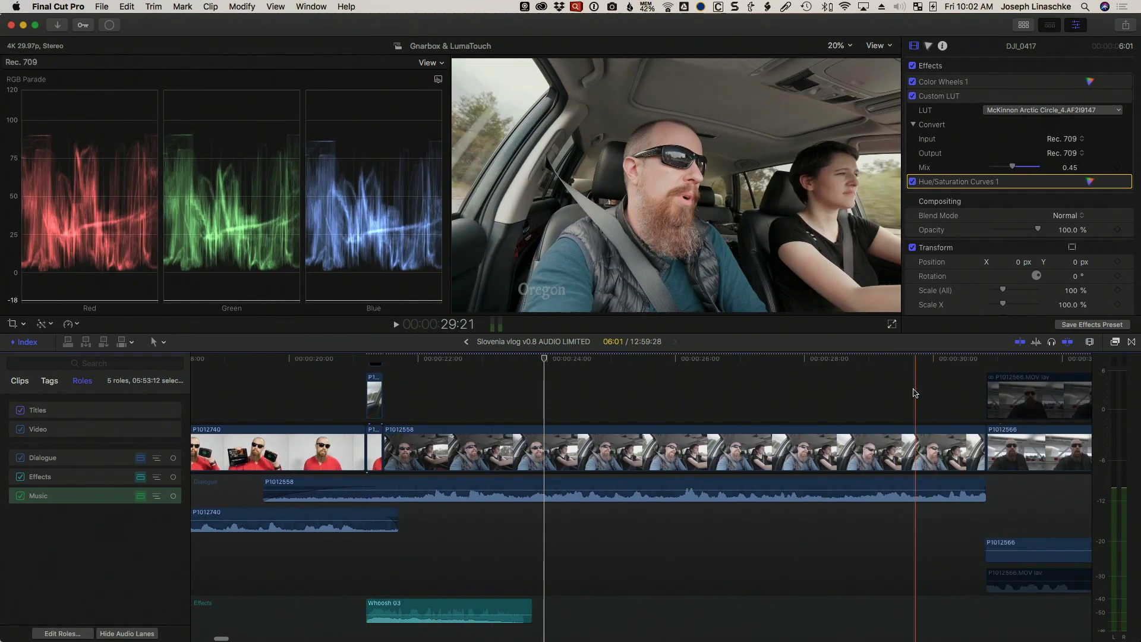
pyautogui.press('space')
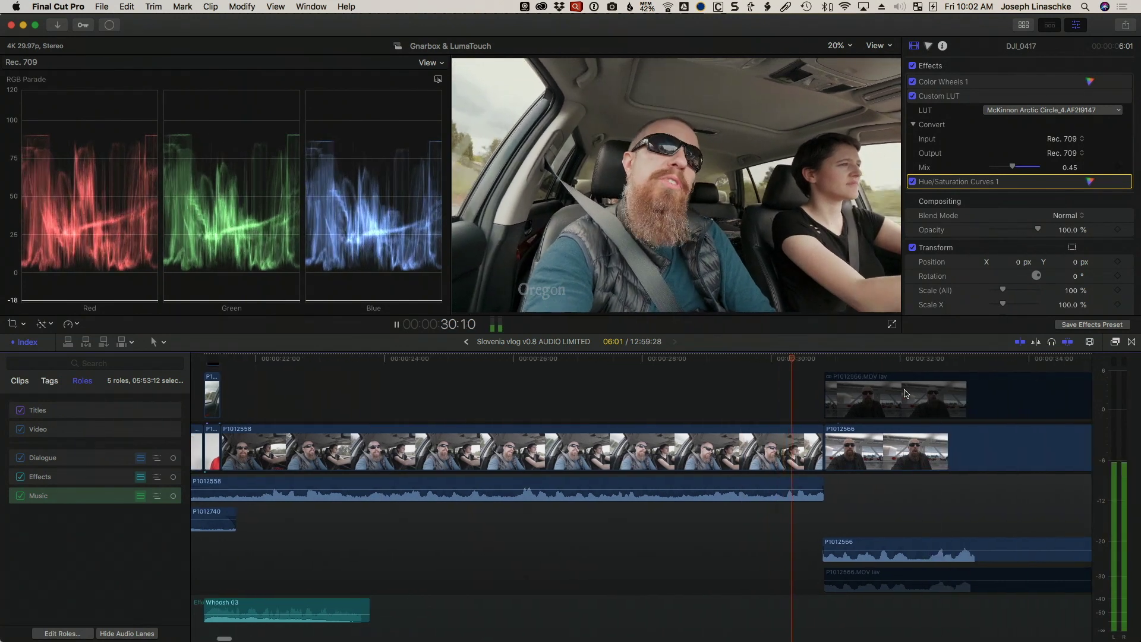
pyautogui.press('space')
# Play the cut from the airport clip P1012566 into the airplane clip P1012573.MOV lav.
pyautogui.hscroll(10, 587, 408)
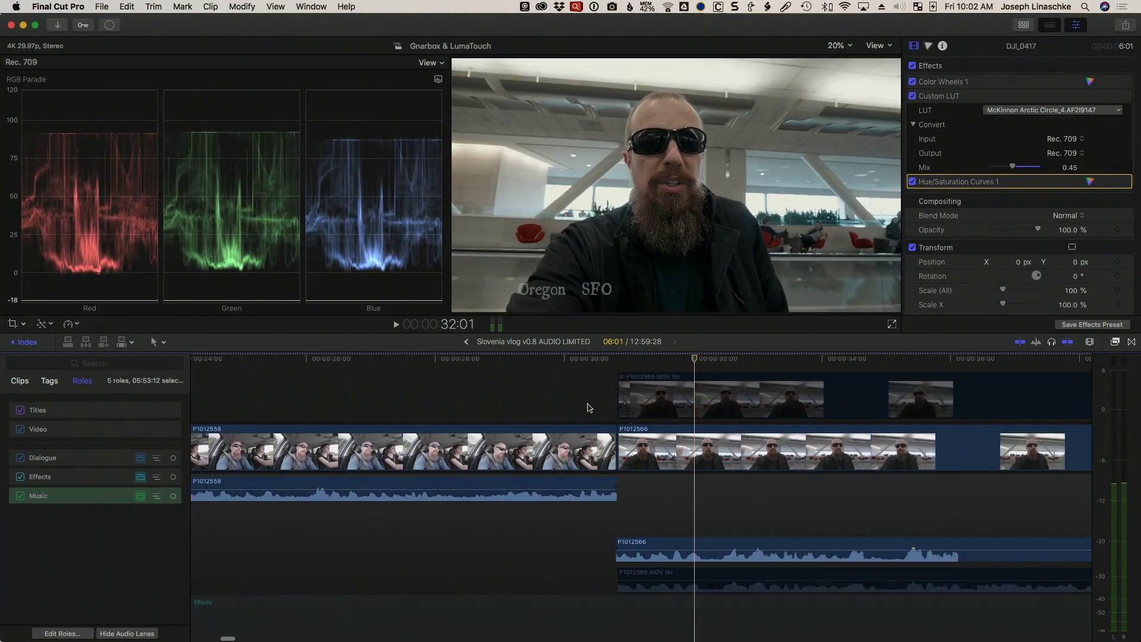
pyautogui.hscroll(3, 587, 407)
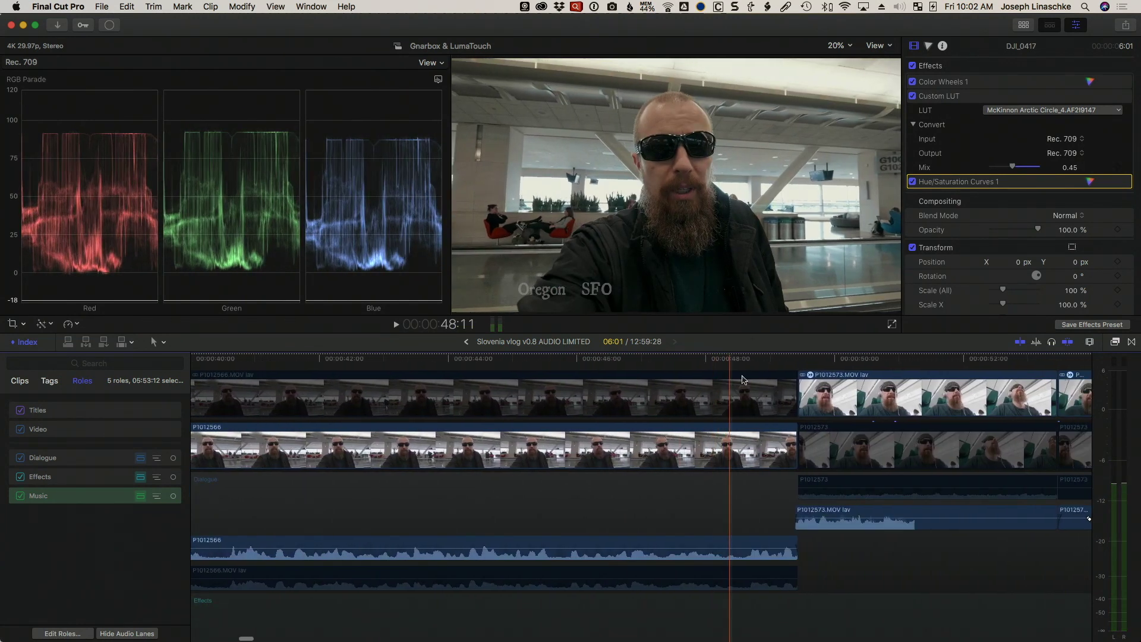
pyautogui.press('space')
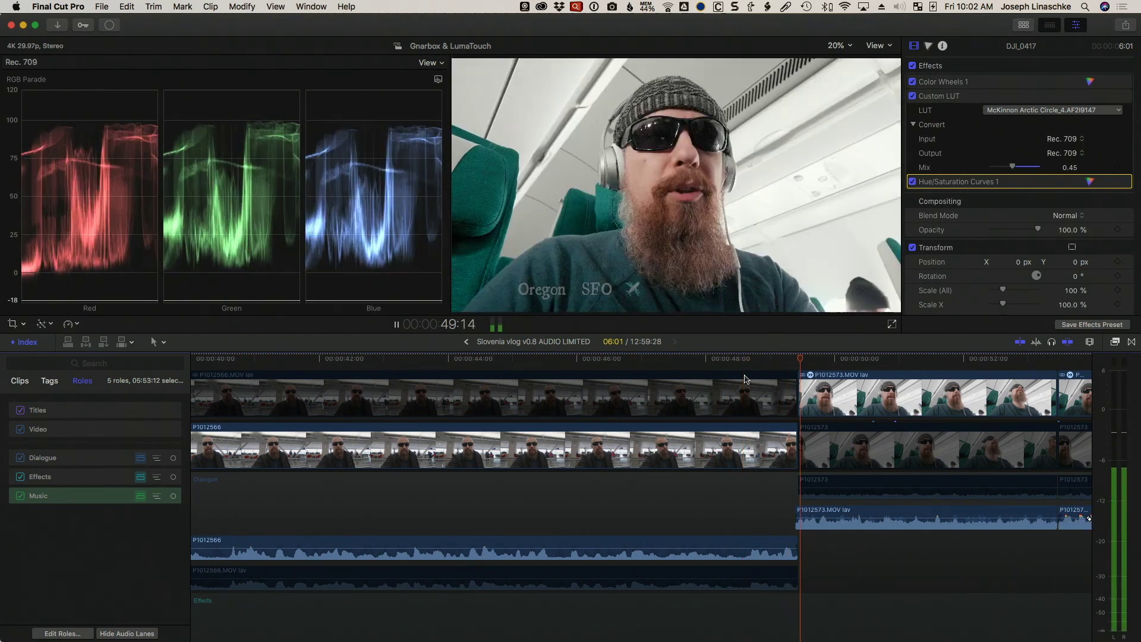
pyautogui.press('space')
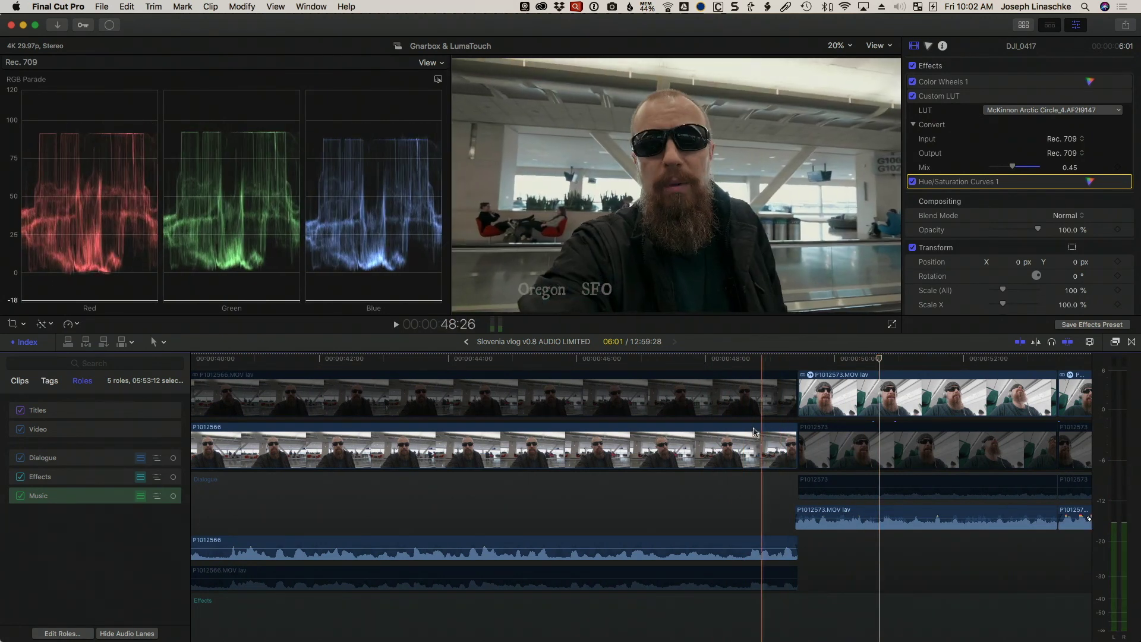
# Play the cut from the airplane clip P1012573.MOV lav into the airport clip P1012575.MOV lav, starting around 1:02.
pyautogui.hscroll(10, 750, 438)
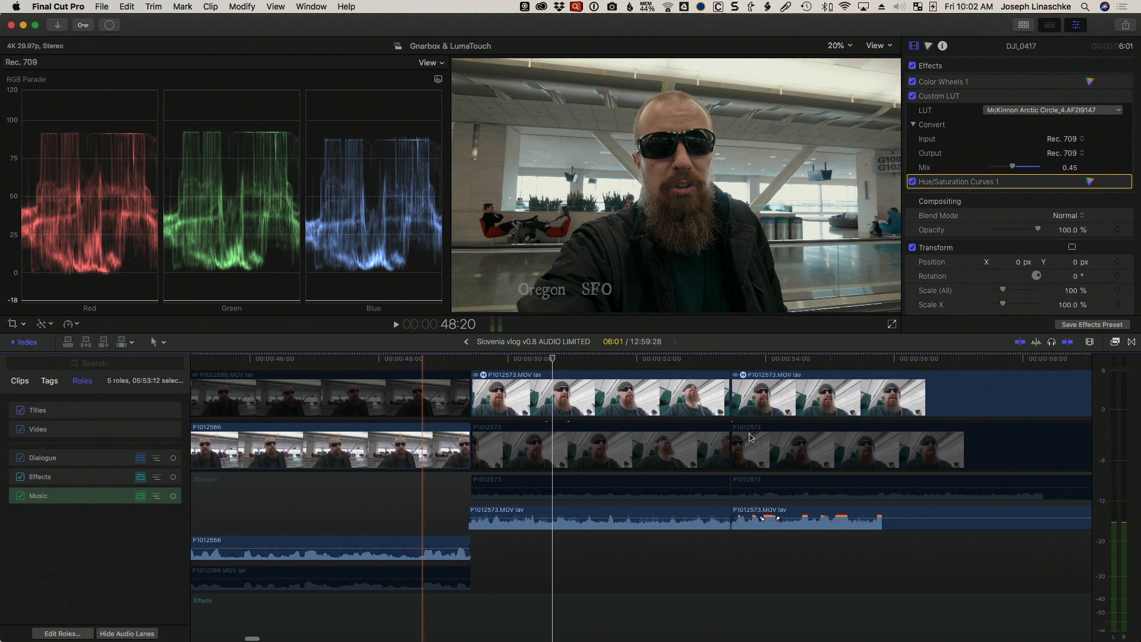
pyautogui.hscroll(6, 750, 438)
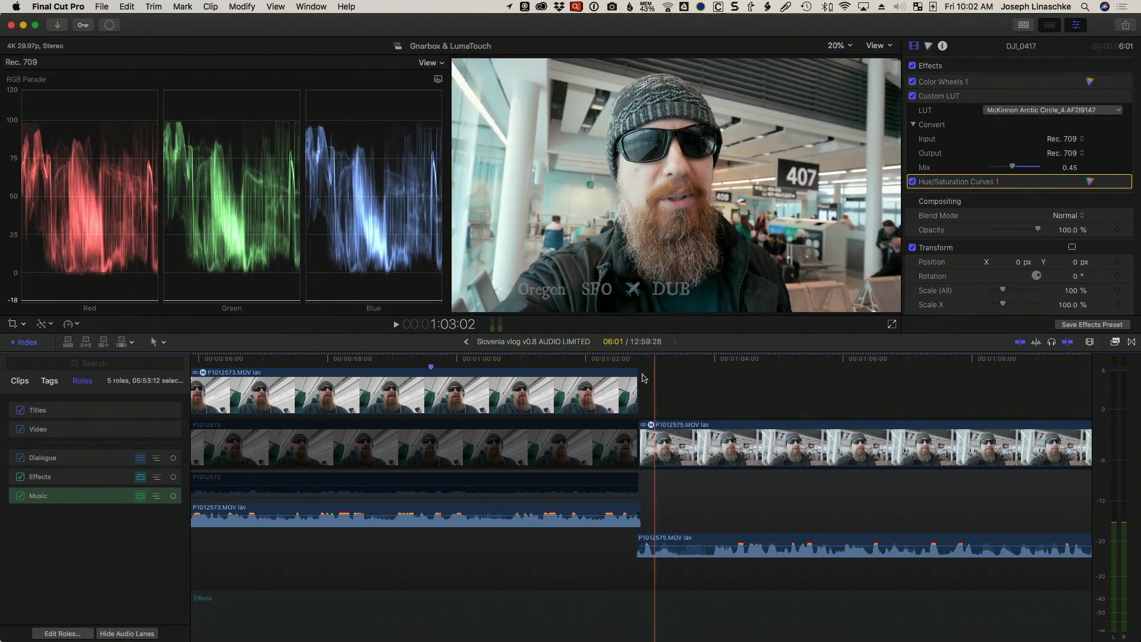
pyautogui.click(588, 378)
pyautogui.press('space')
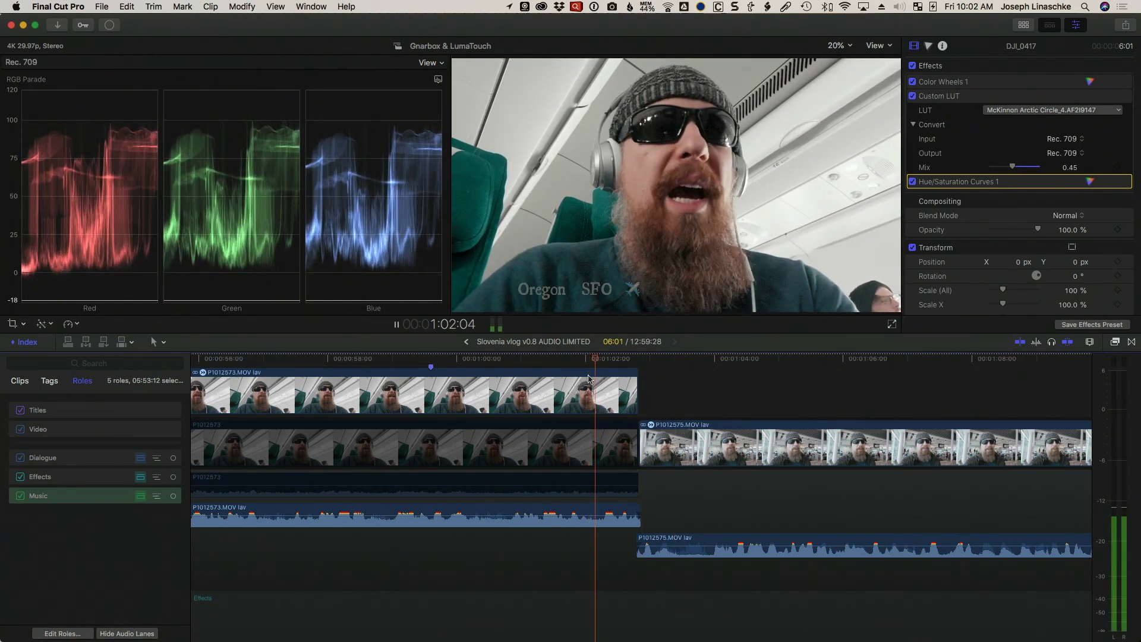
pyautogui.press('space')
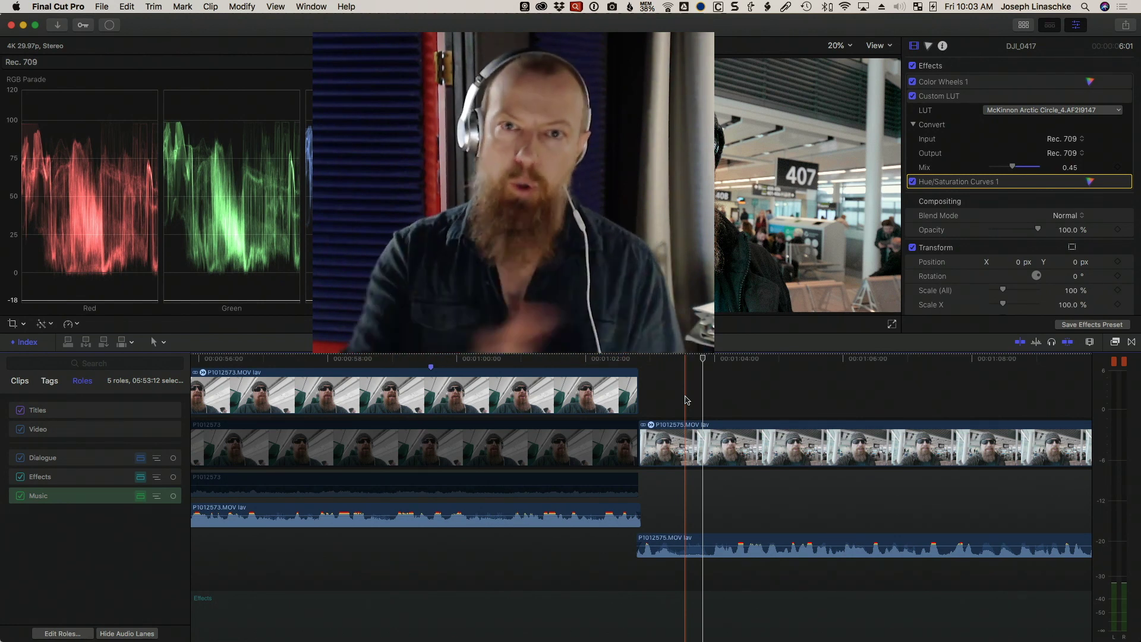
# Play the start and end of the Custom title over the closing sequence, around 11:59 and 12:12.
pyautogui.hscroll(10, 686, 399)
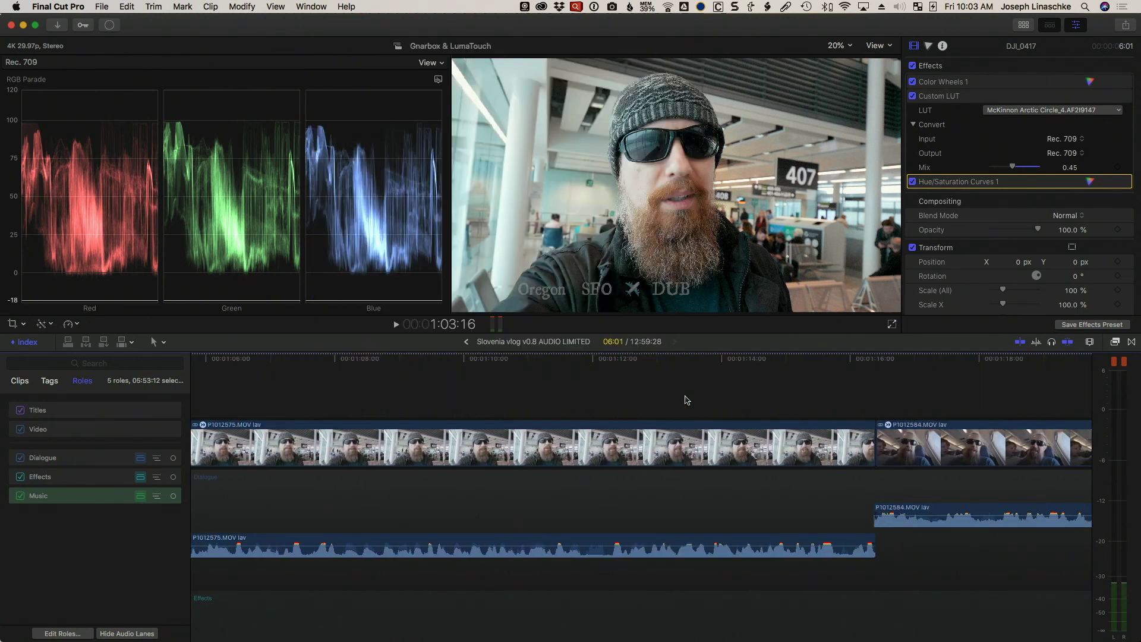
pyautogui.hotkey('shift', 'z')
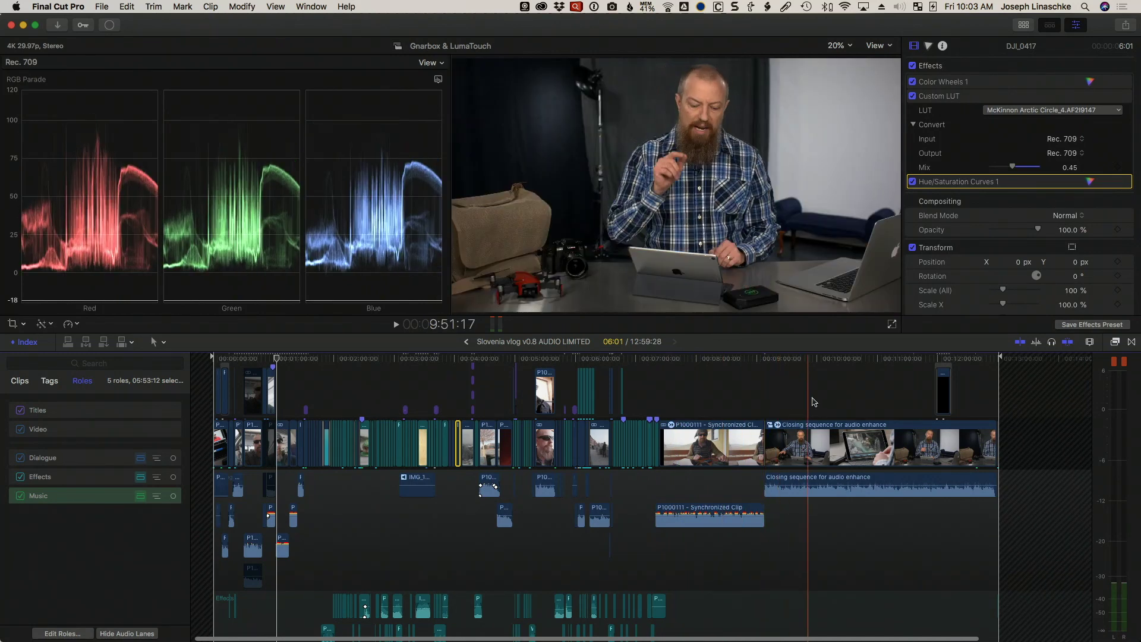
pyautogui.hscroll(2, 861, 404)
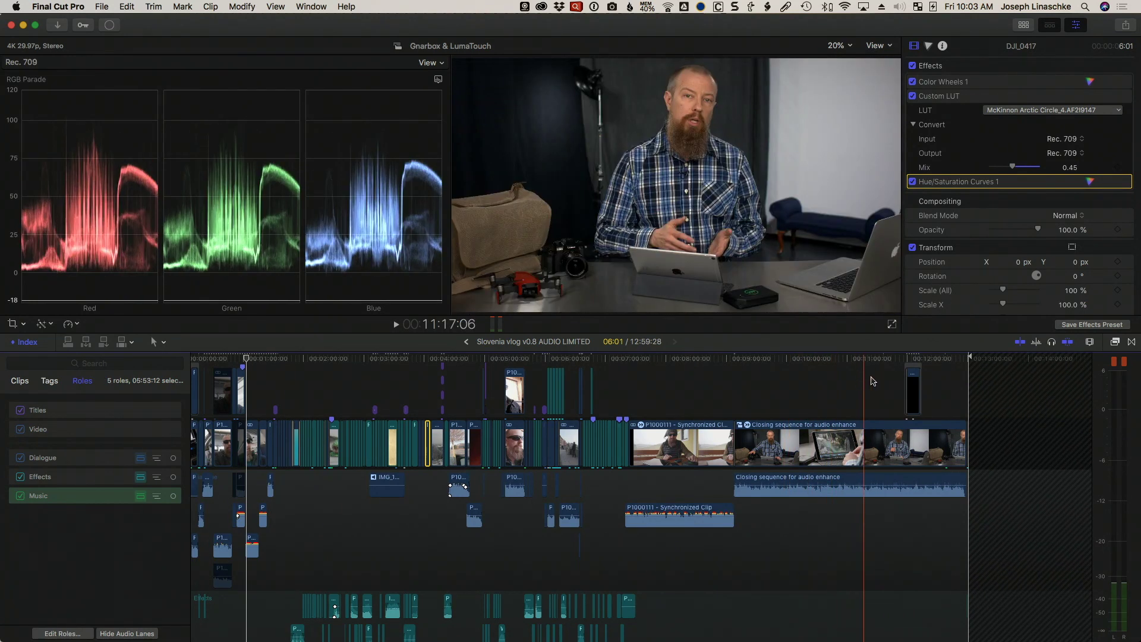
pyautogui.moveTo(894, 381); pyautogui.dragTo(951, 415)
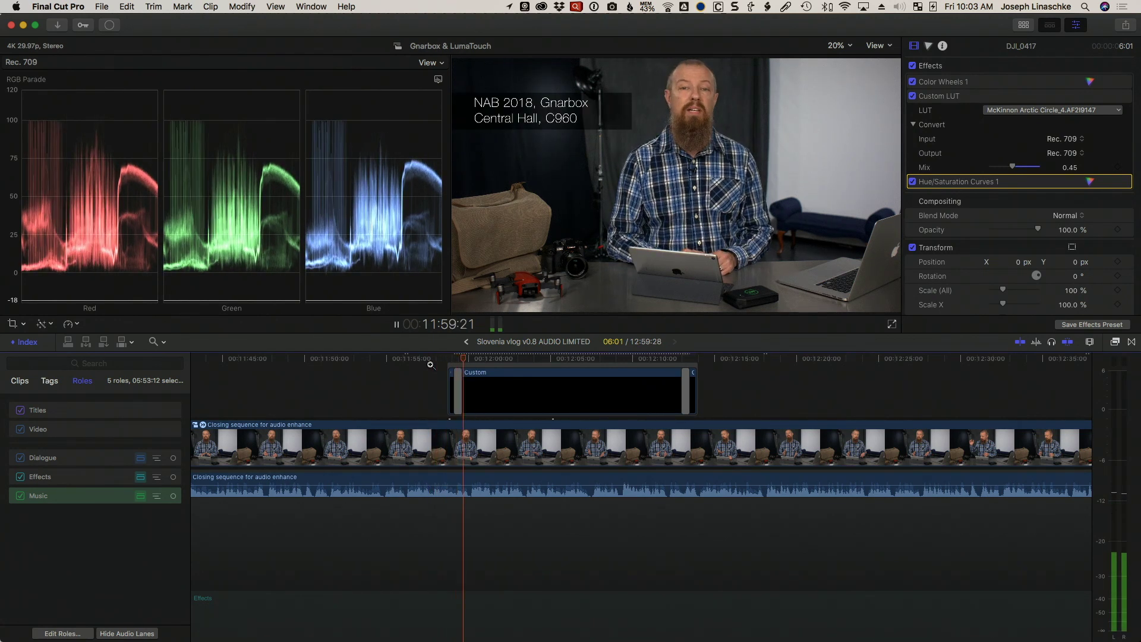
pyautogui.press('space')
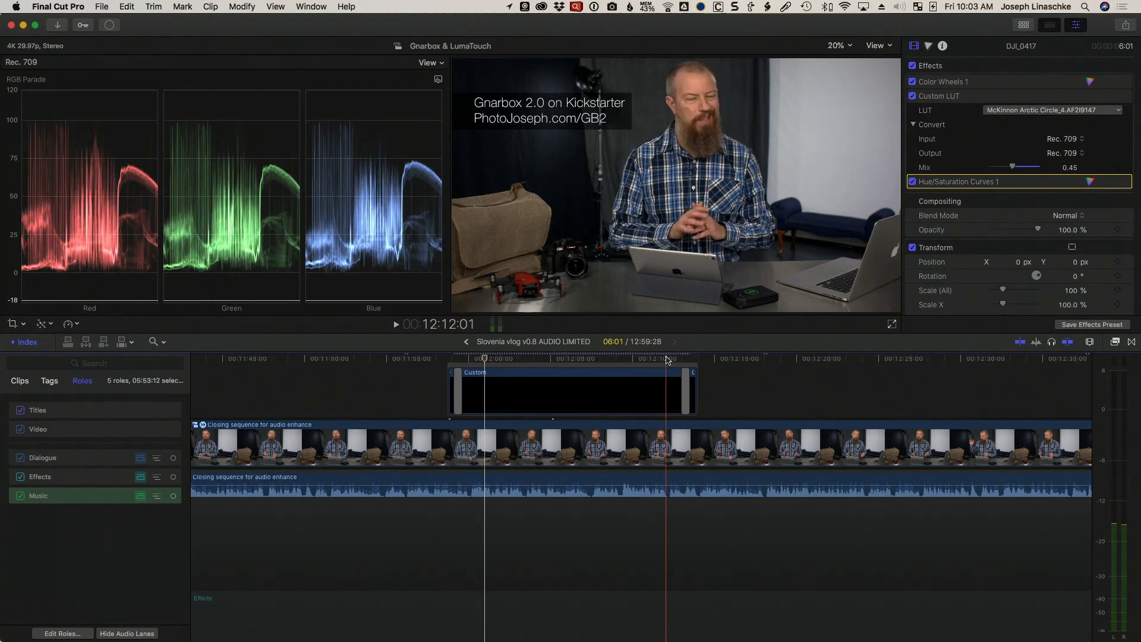
pyautogui.press('space')
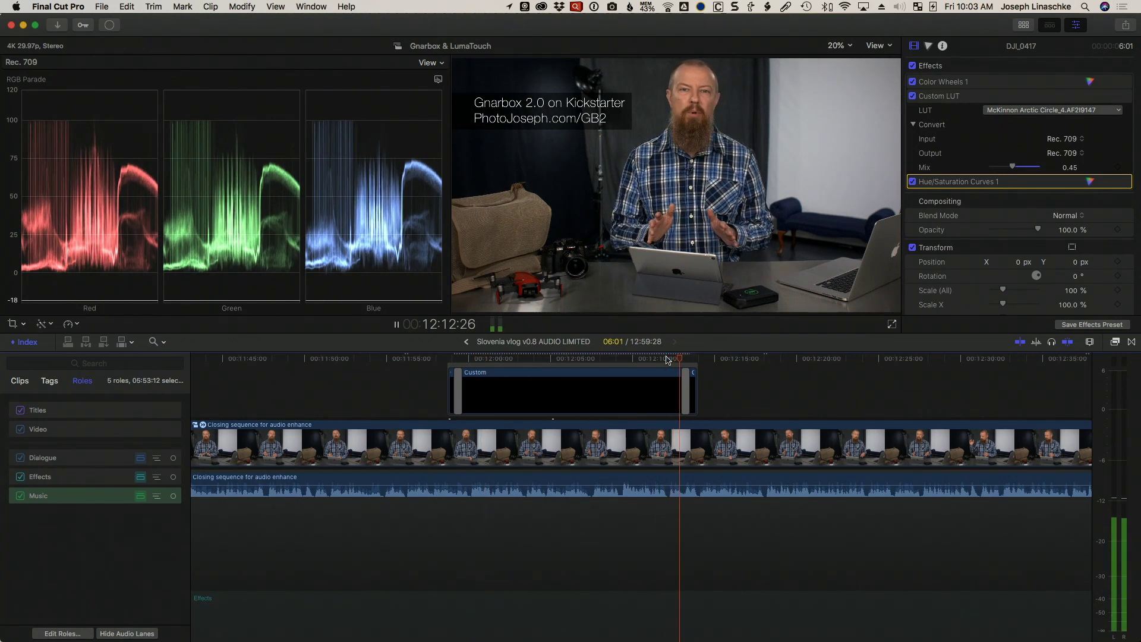
pyautogui.click(685, 358)
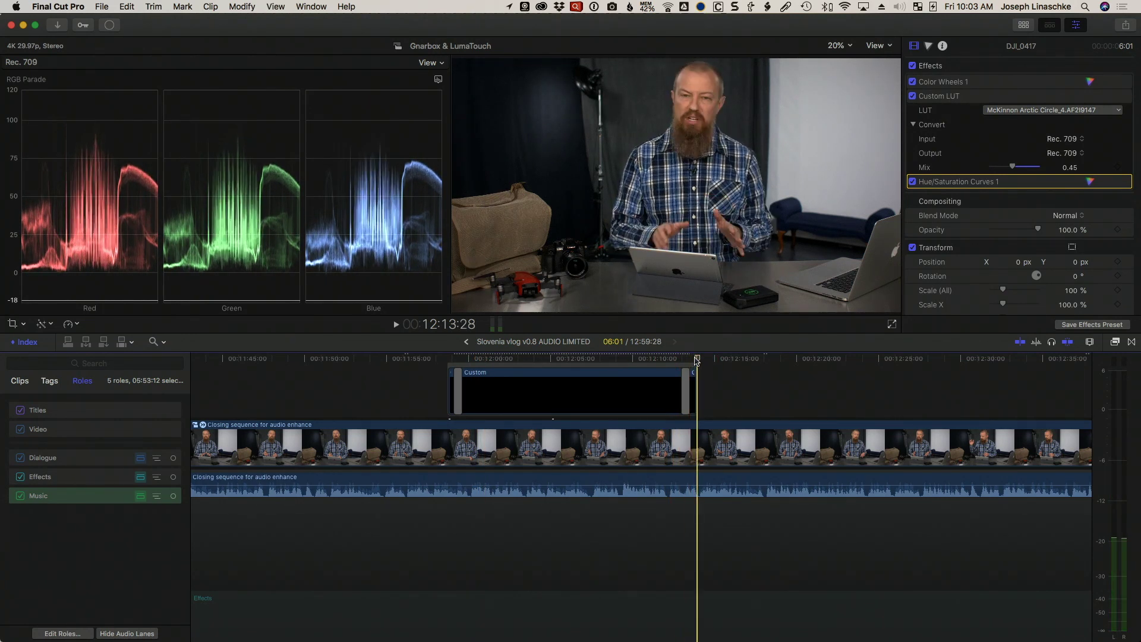
# Create a new project named temp in the Gnarbox & LumaTouch event.
pyautogui.press('super+n')
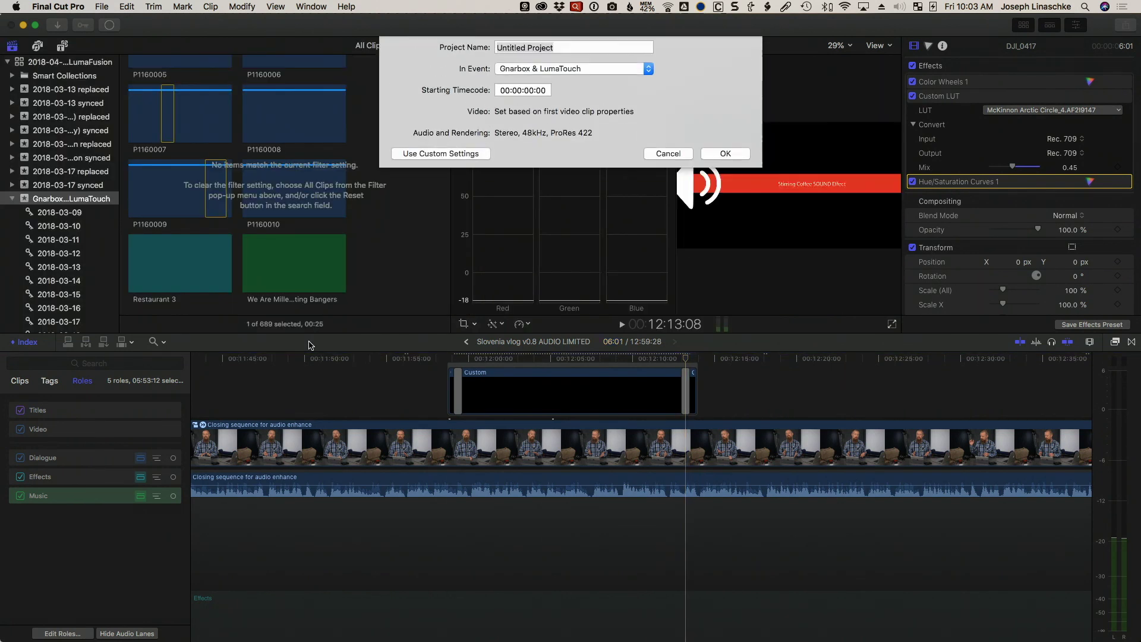
pyautogui.write('te')
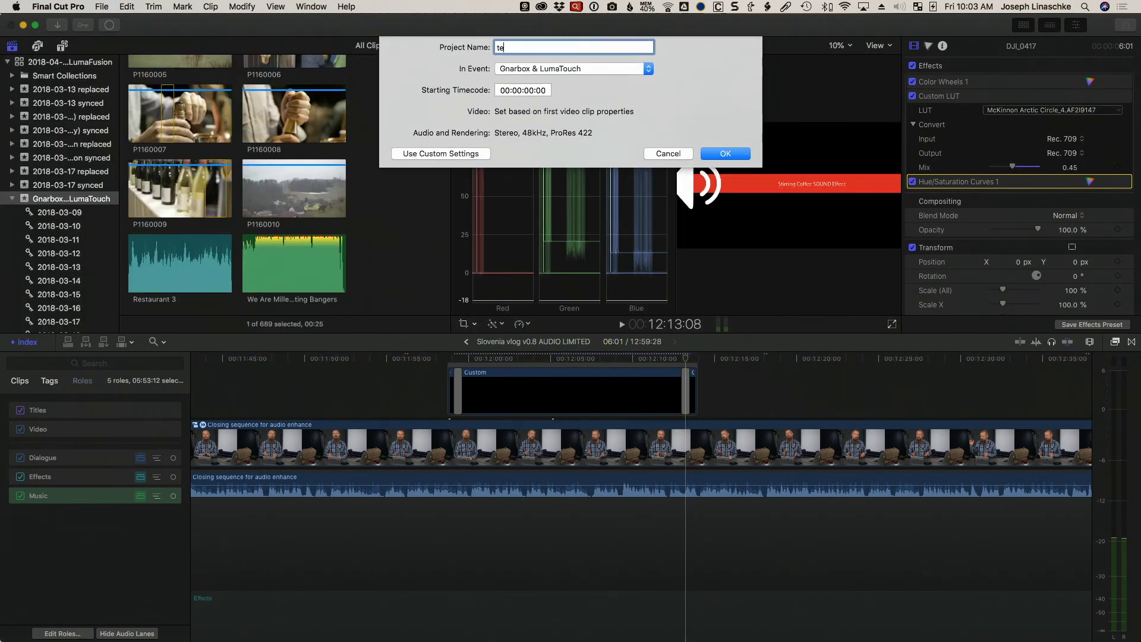
pyautogui.write('mp')
pyautogui.press('Return')
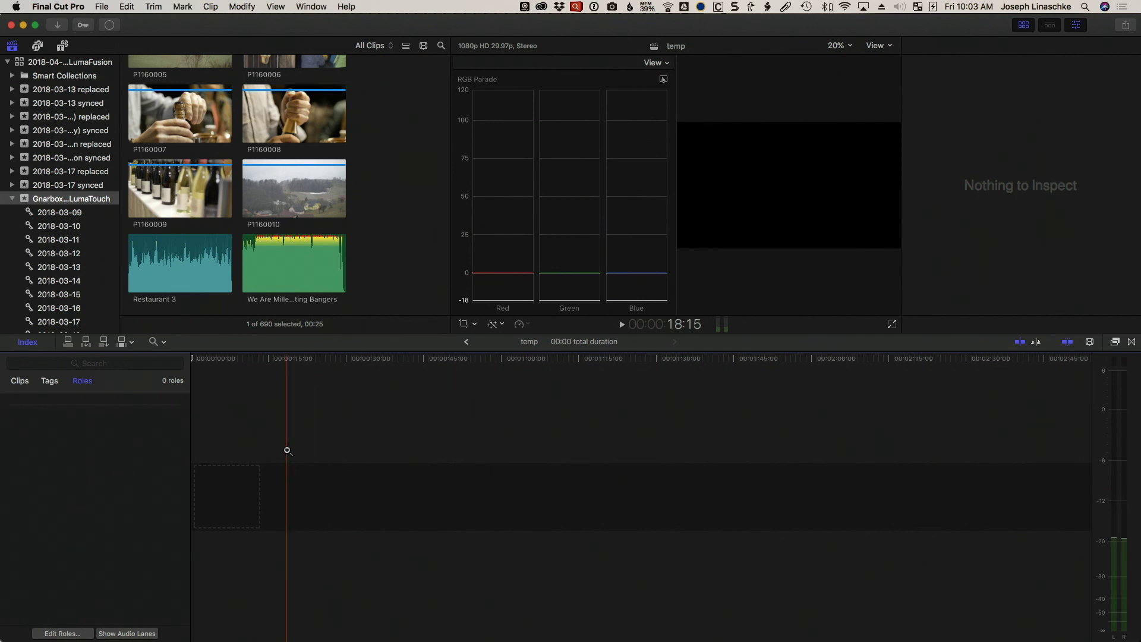
# Add a Basic Title to the empty timeline, accepting 1080p HD, 1920x1080, 23.98p and Apple ProRes 422 as project settings.
pyautogui.press('a')
pyautogui.click(227, 429)
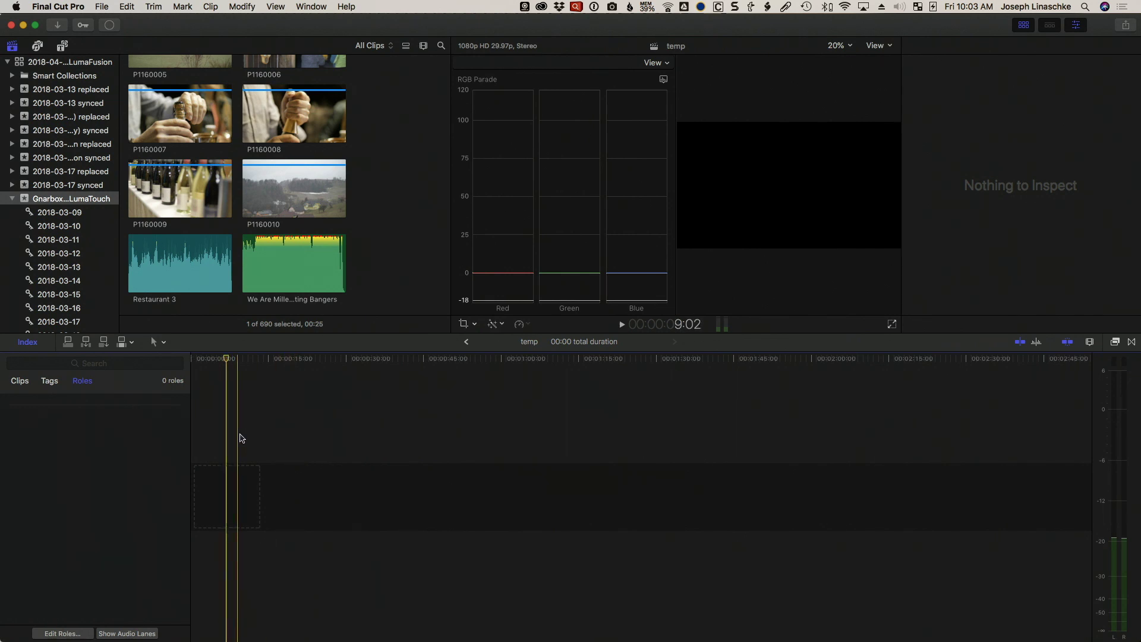
pyautogui.press('e')
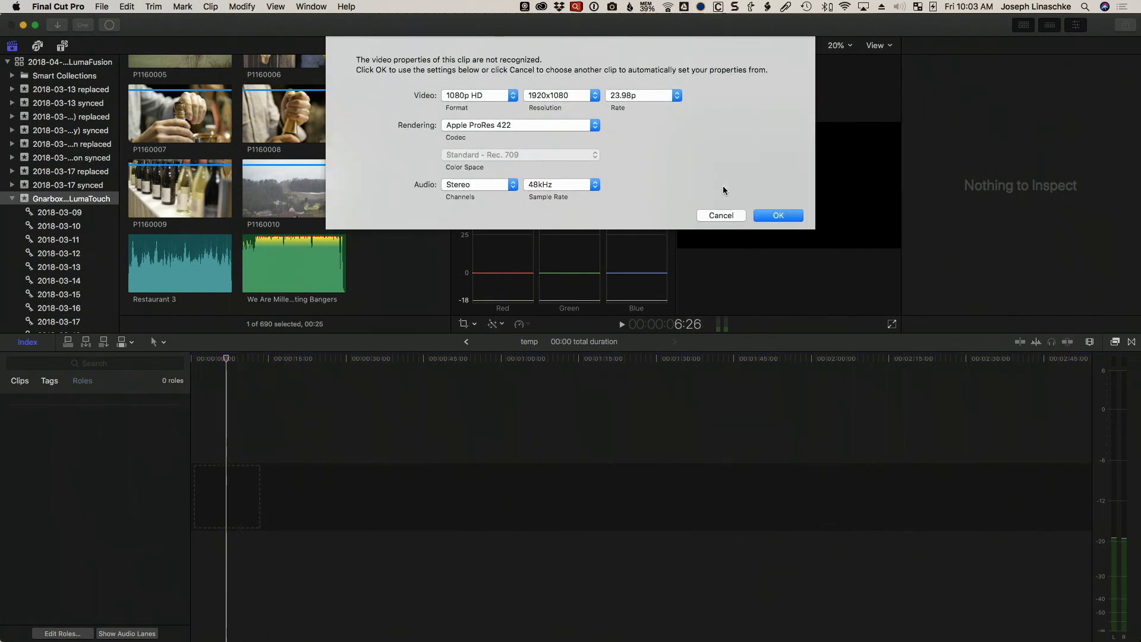
pyautogui.click(779, 220)
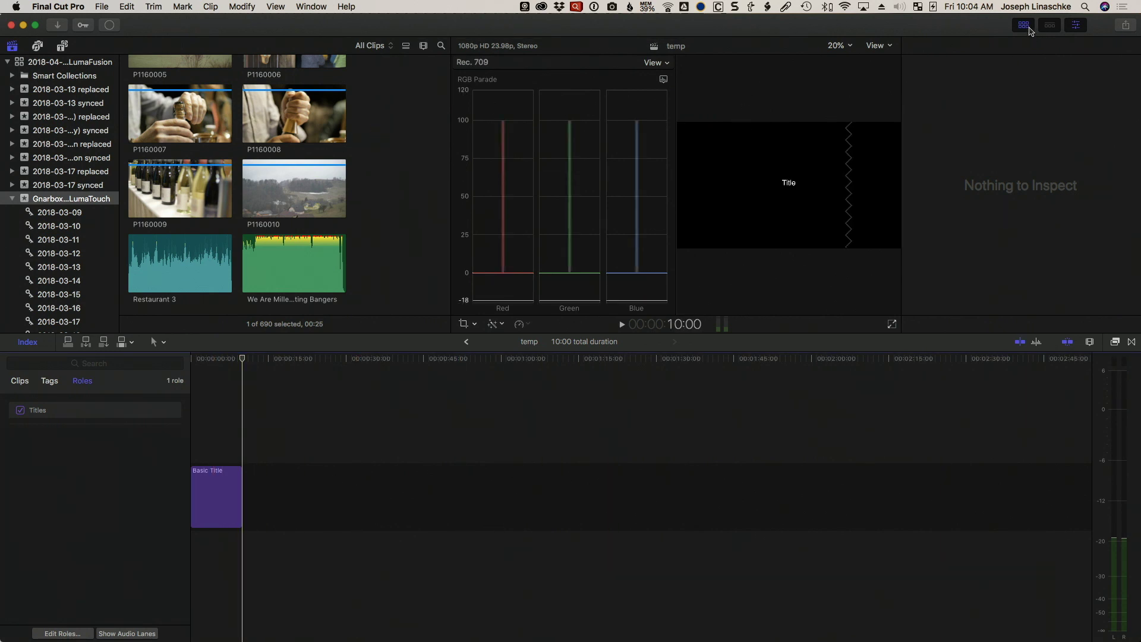
# Hide the media browser and set the Basic Title's text size to 245.
pyautogui.click(1028, 28)
pyautogui.click(220, 480)
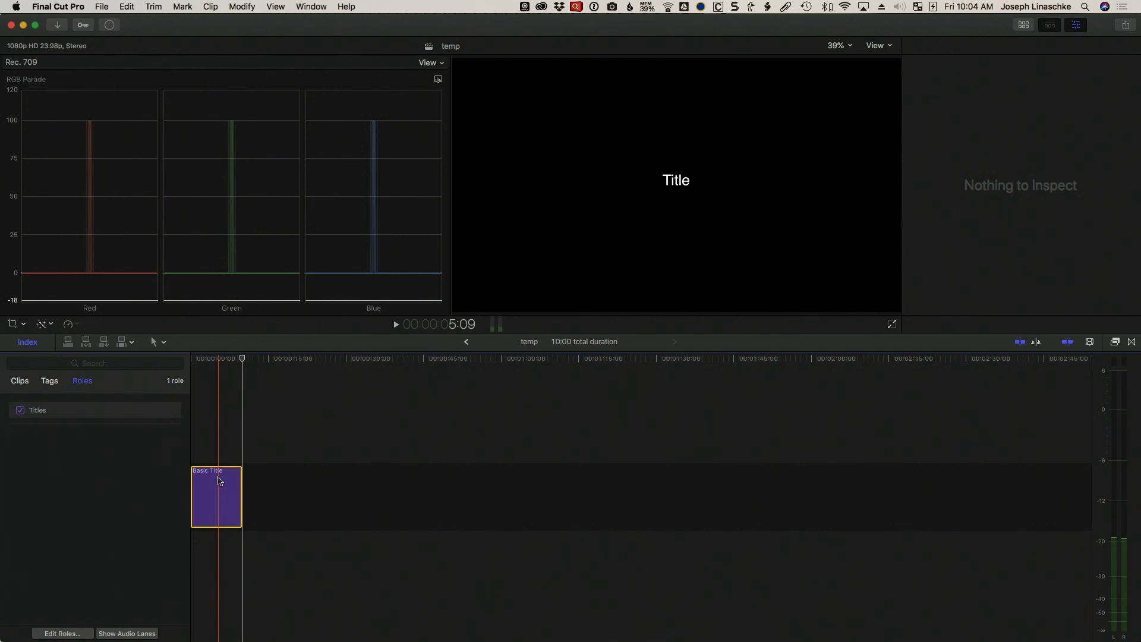
pyautogui.click(212, 496)
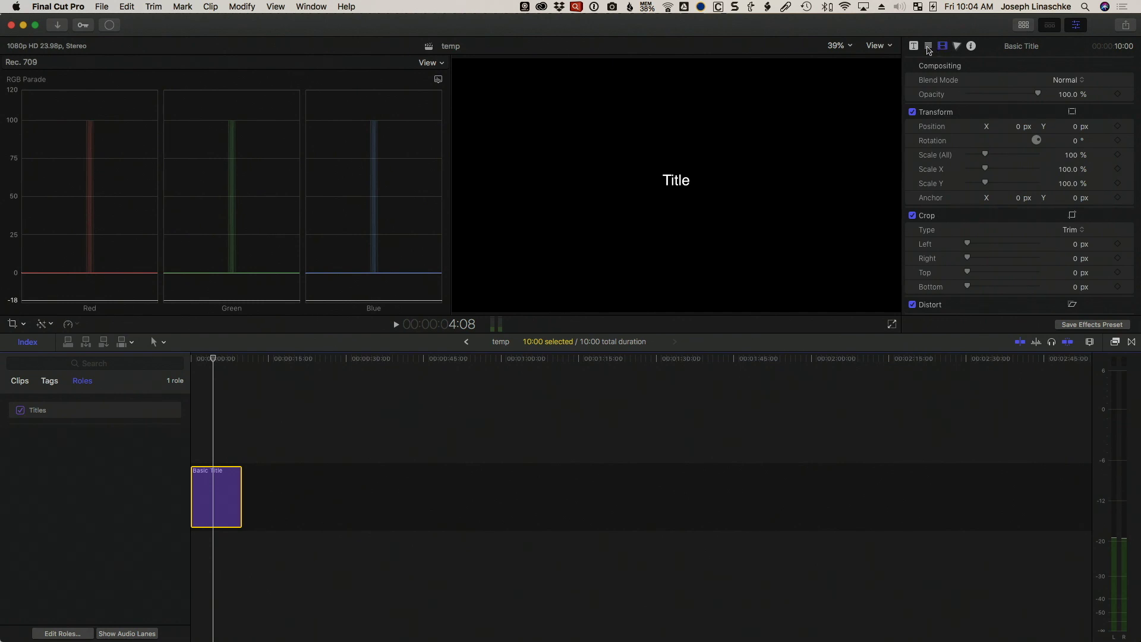
pyautogui.click(928, 46)
pyautogui.moveTo(997, 221); pyautogui.dragTo(1030, 221)
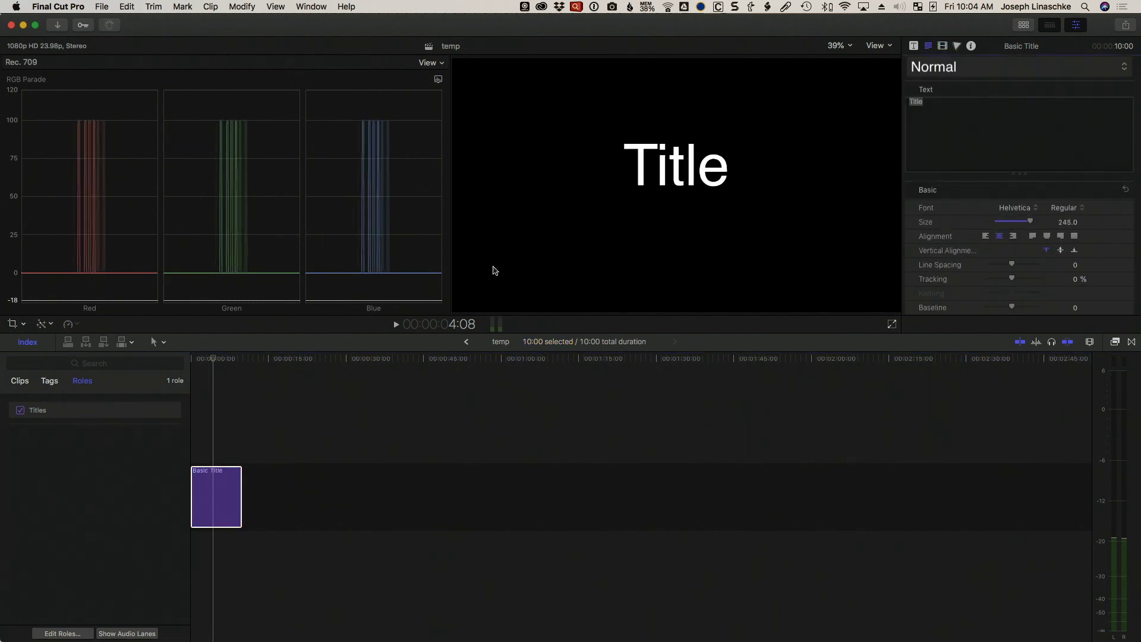
pyautogui.click(226, 409)
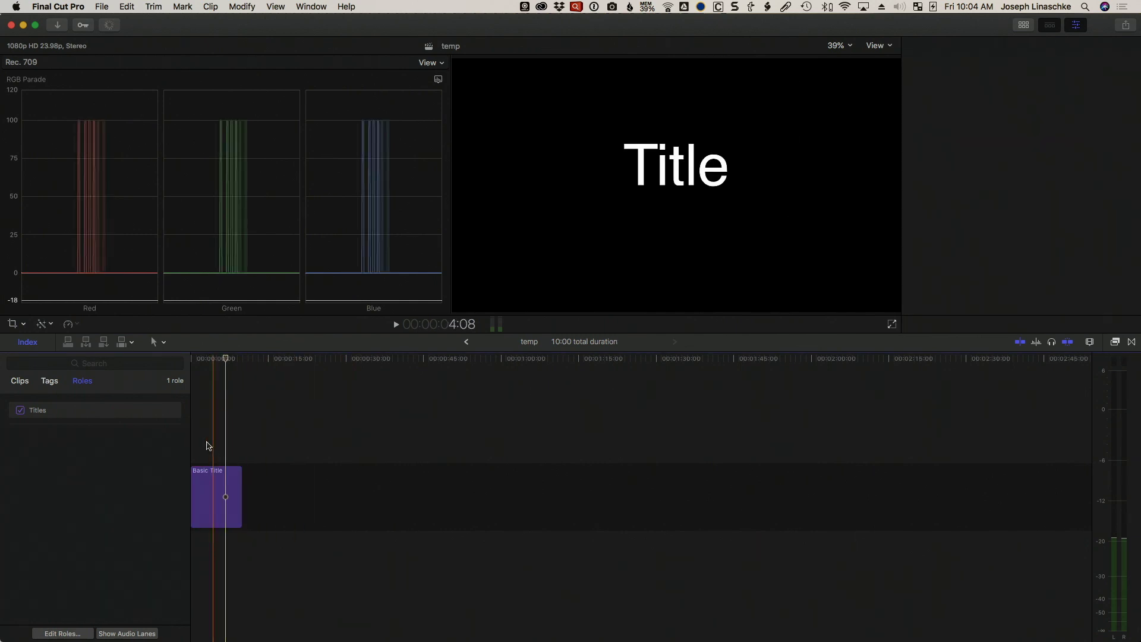
# Append the second part of P1160007, about 15:12 long, after the Basic Title on the timeline.
pyautogui.click(1023, 25)
pyautogui.click(184, 118)
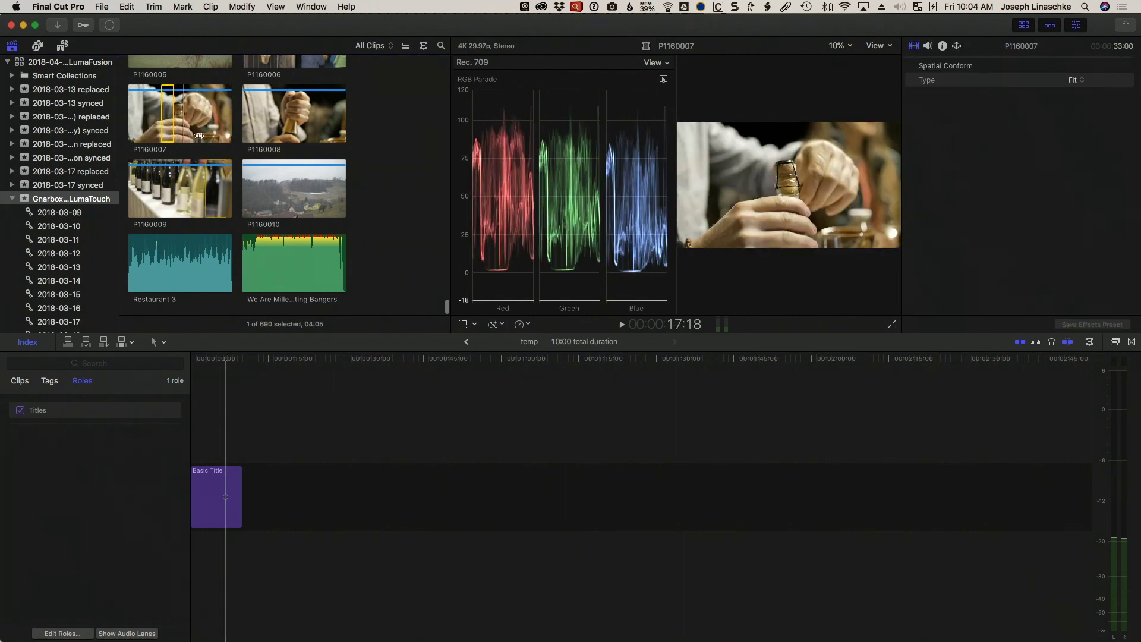
pyautogui.moveTo(207, 117); pyautogui.dragTo(285, 499)
# Connect the Basic Title above P1160007 and lengthen it to 15:09 so it spans the whole clip.
pyautogui.click(204, 490)
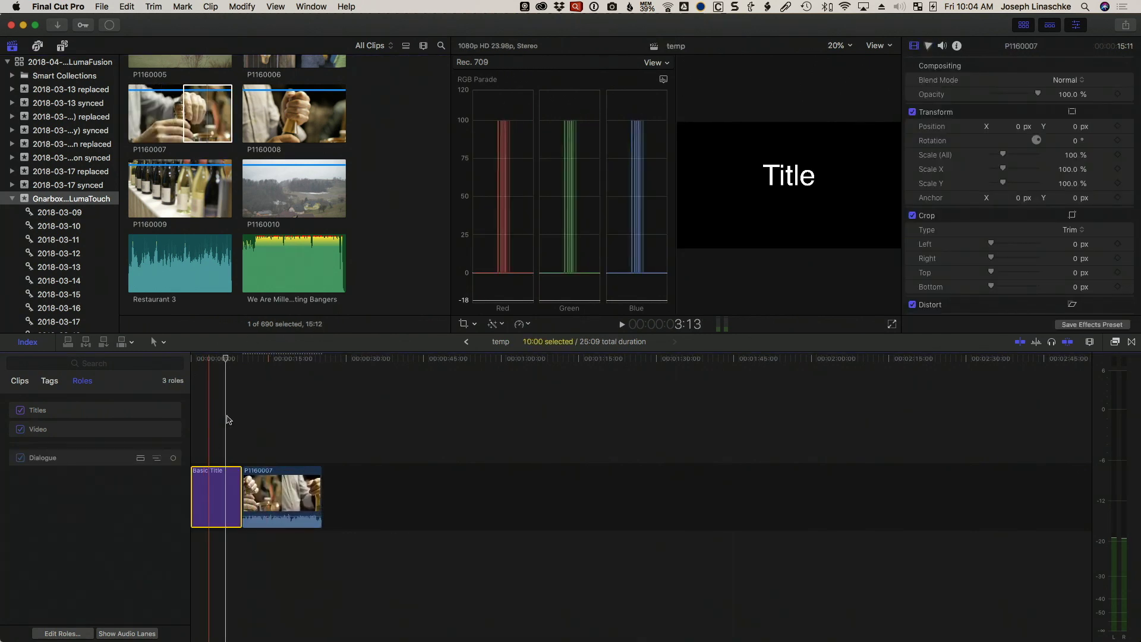
pyautogui.moveTo(204, 491); pyautogui.dragTo(270, 456)
pyautogui.click(238, 422)
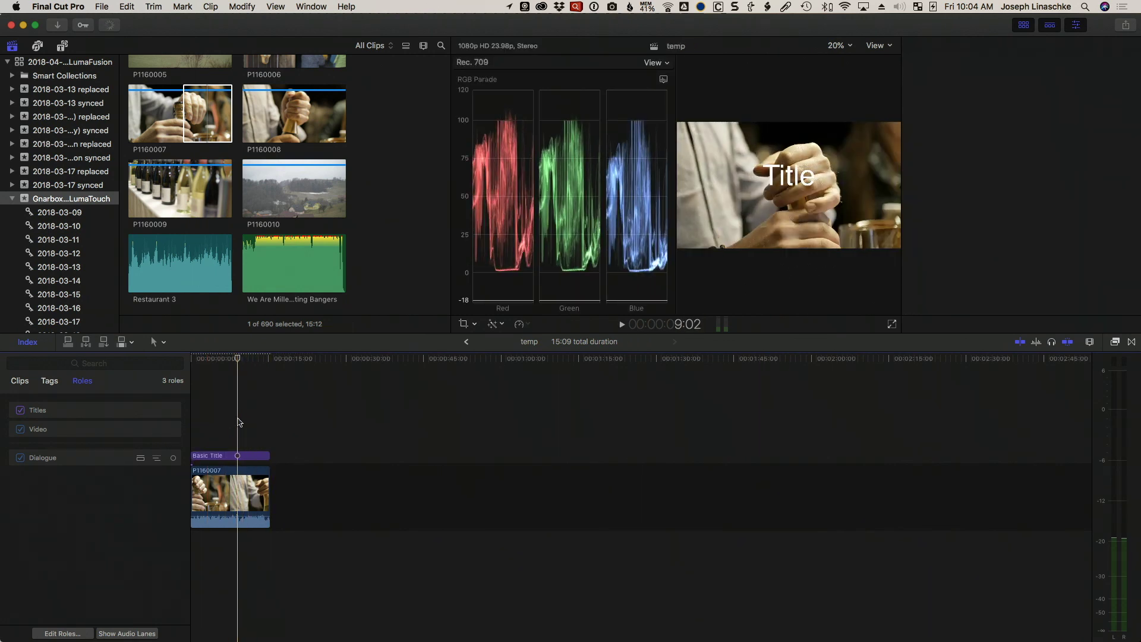
# Play the opening of the titled clip with the media browser hidden, and silence P1160007's audio.
pyautogui.hotkey('shift', 'z')
pyautogui.press('super+4')
pyautogui.click(245, 359)
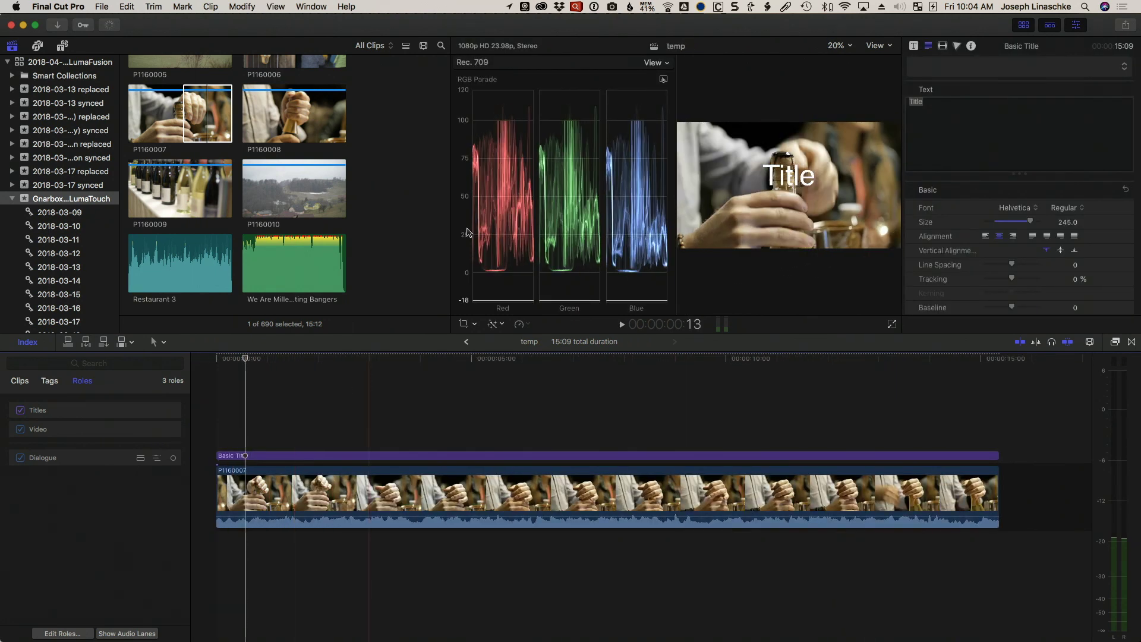
pyautogui.click(1022, 25)
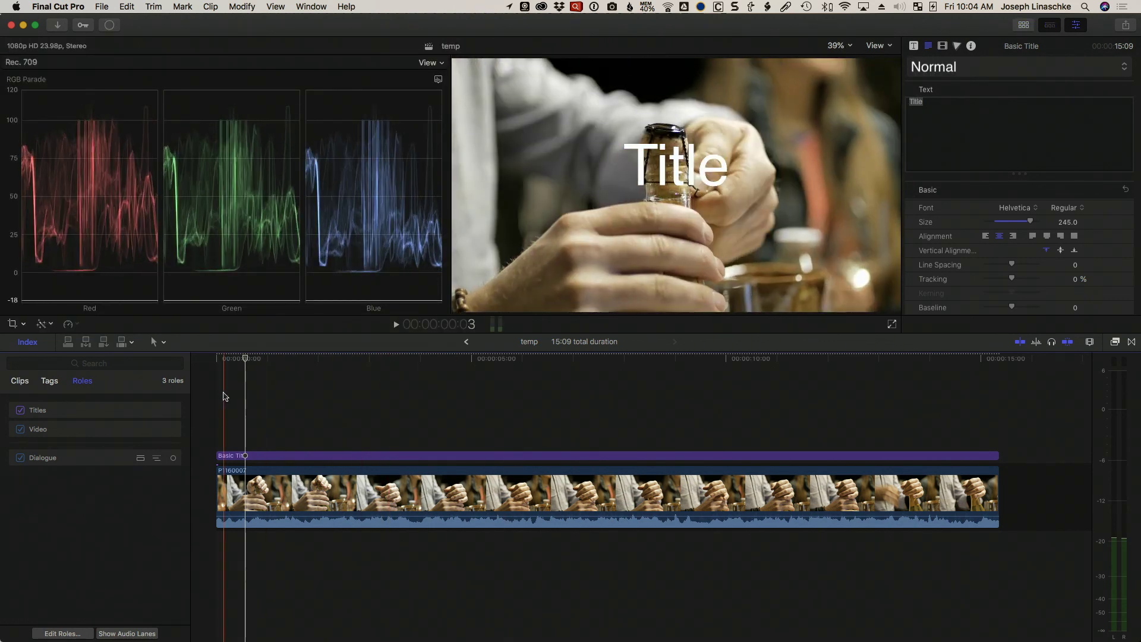
pyautogui.press('space')
pyautogui.press('space')
pyautogui.click(317, 494)
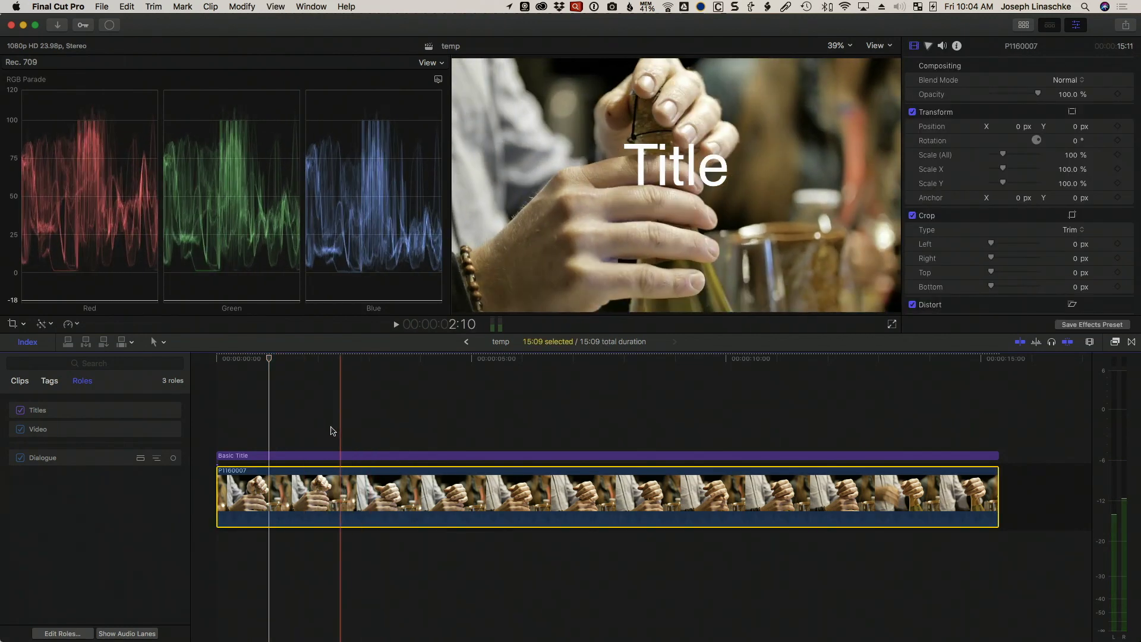
# Look through the Wipes transitions, search all transitions for "slide", and try to apply Slide to the Basic Title.
pyautogui.click(1130, 343)
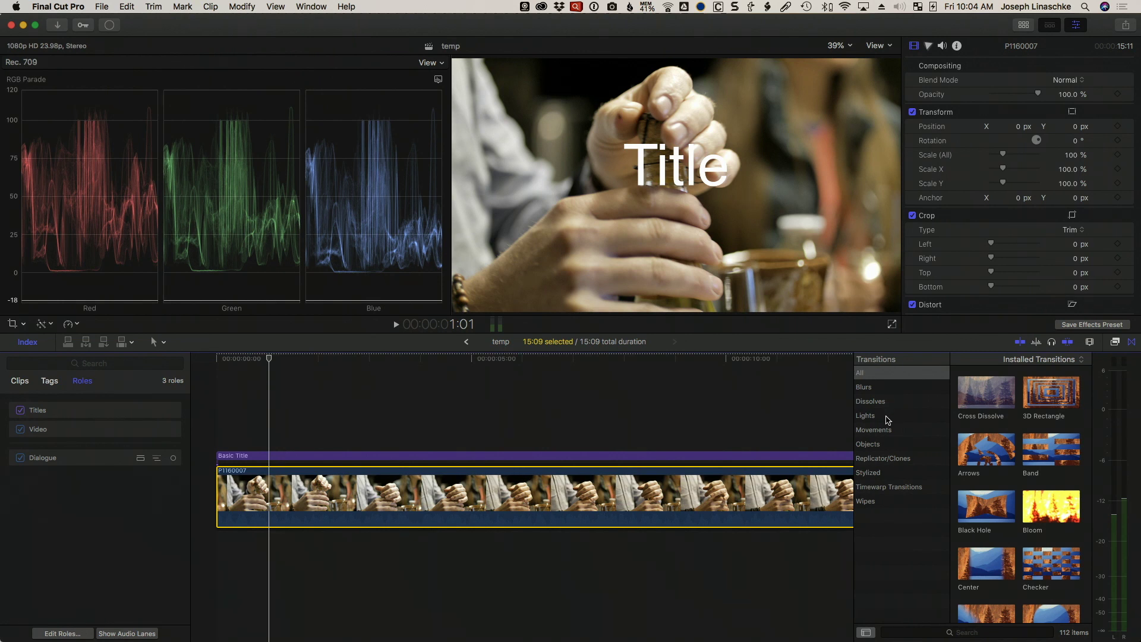
pyautogui.click(891, 505)
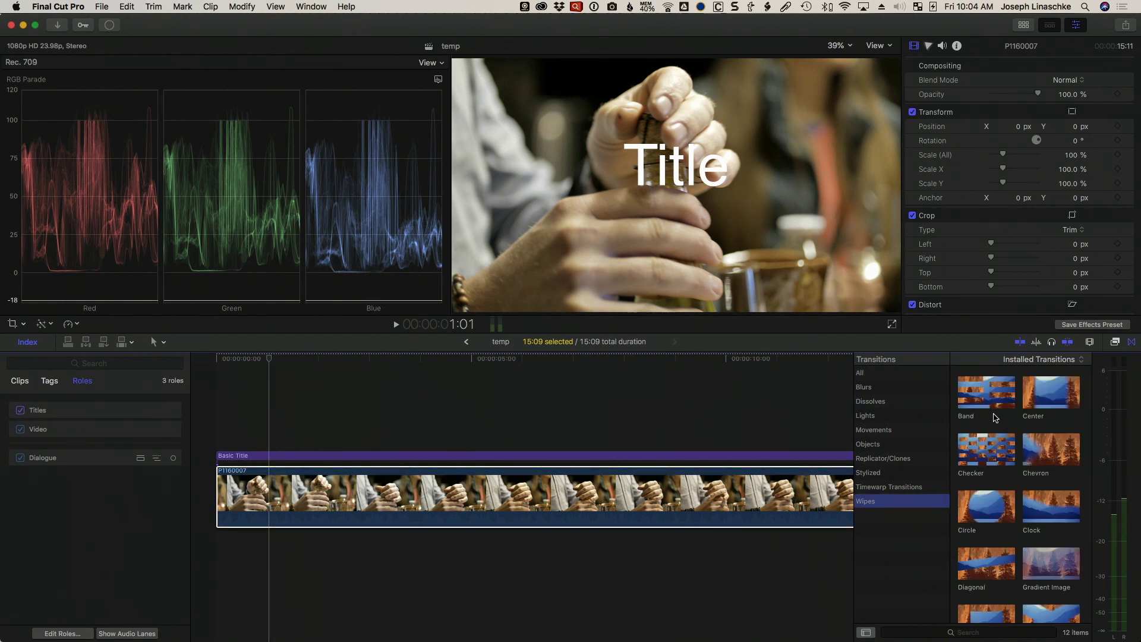
pyautogui.scroll(-3, 995, 418)
pyautogui.click(860, 373)
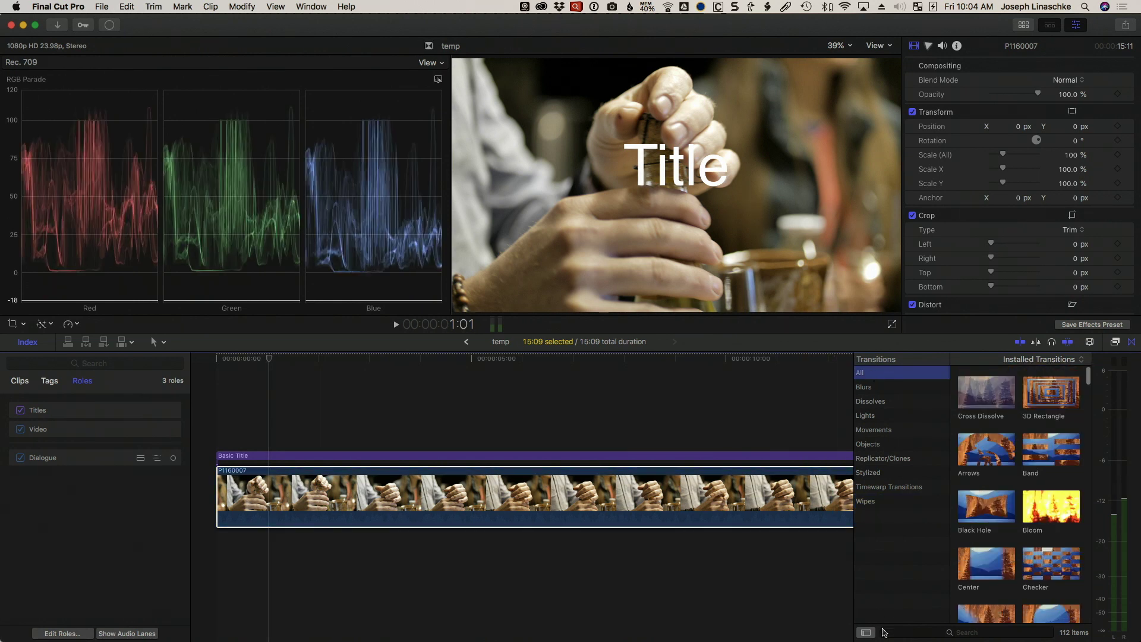
pyautogui.click(920, 634)
pyautogui.write('slide')
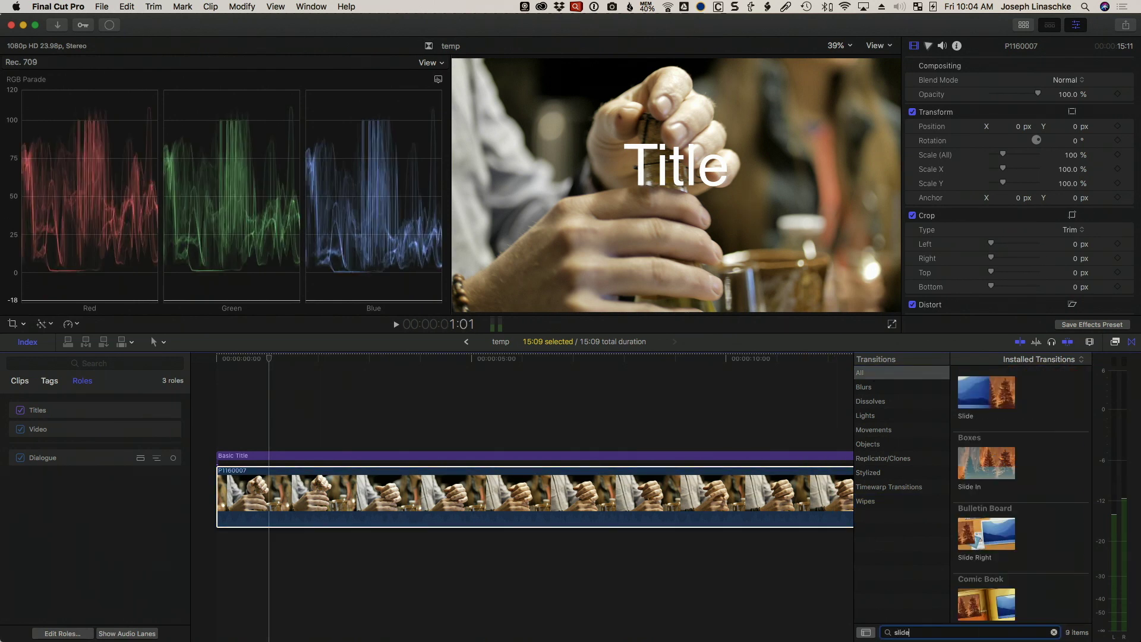
pyautogui.moveTo(986, 393); pyautogui.dragTo(415, 457)
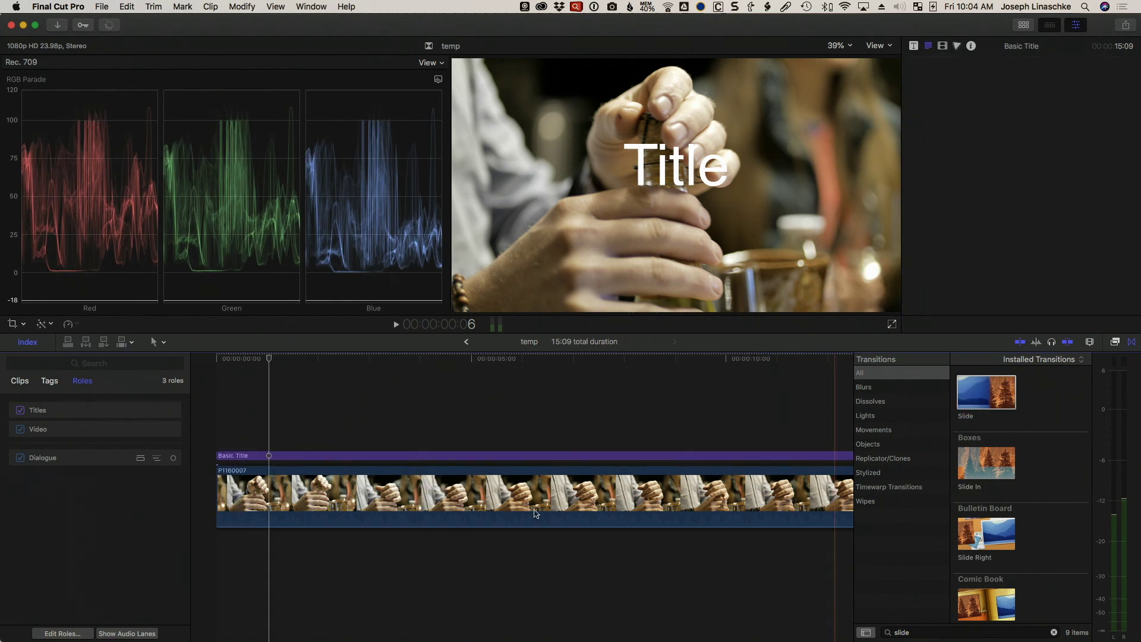
# Insert a late portion of P1160009, about 3:12 long, before P1160007 and start the Basic Title midway over the inserted clip.
pyautogui.click(410, 489)
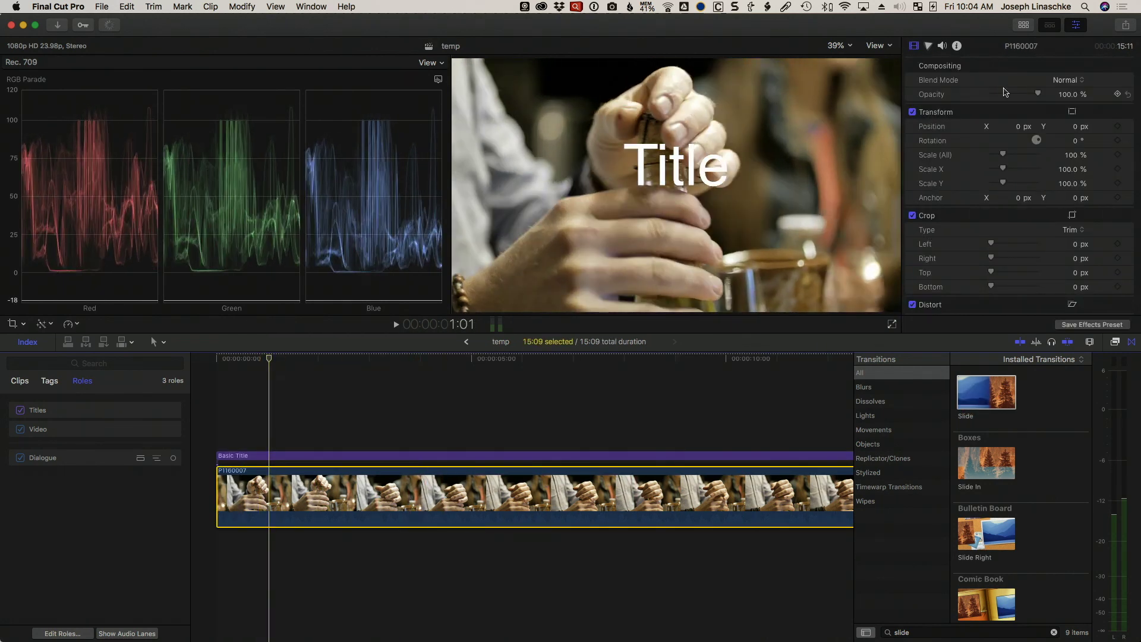
pyautogui.click(1023, 26)
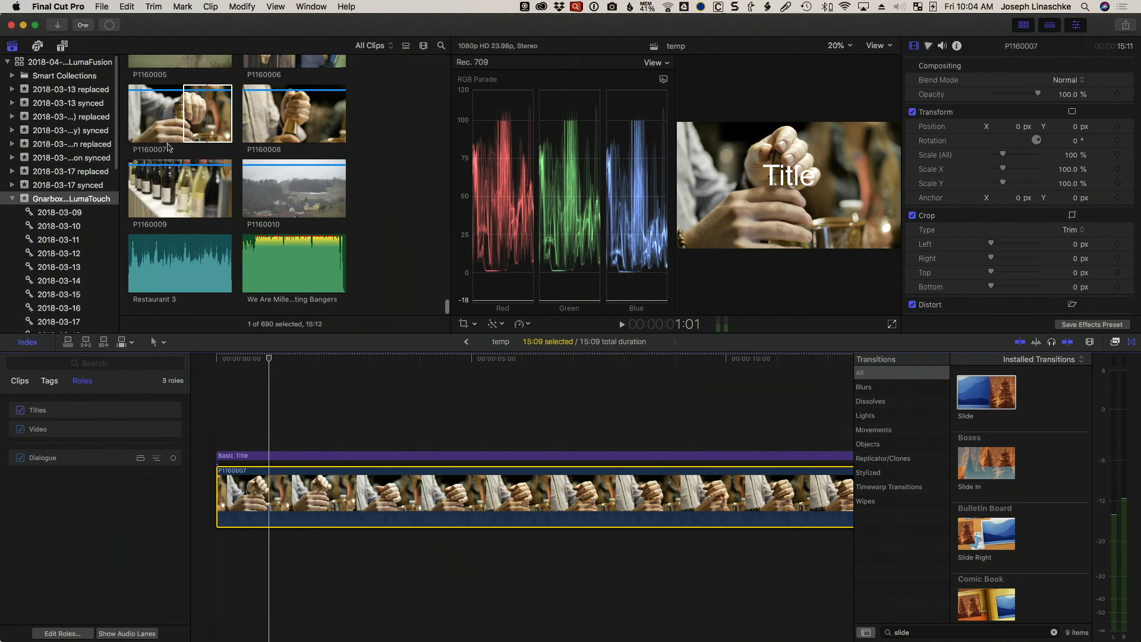
pyautogui.click(167, 188)
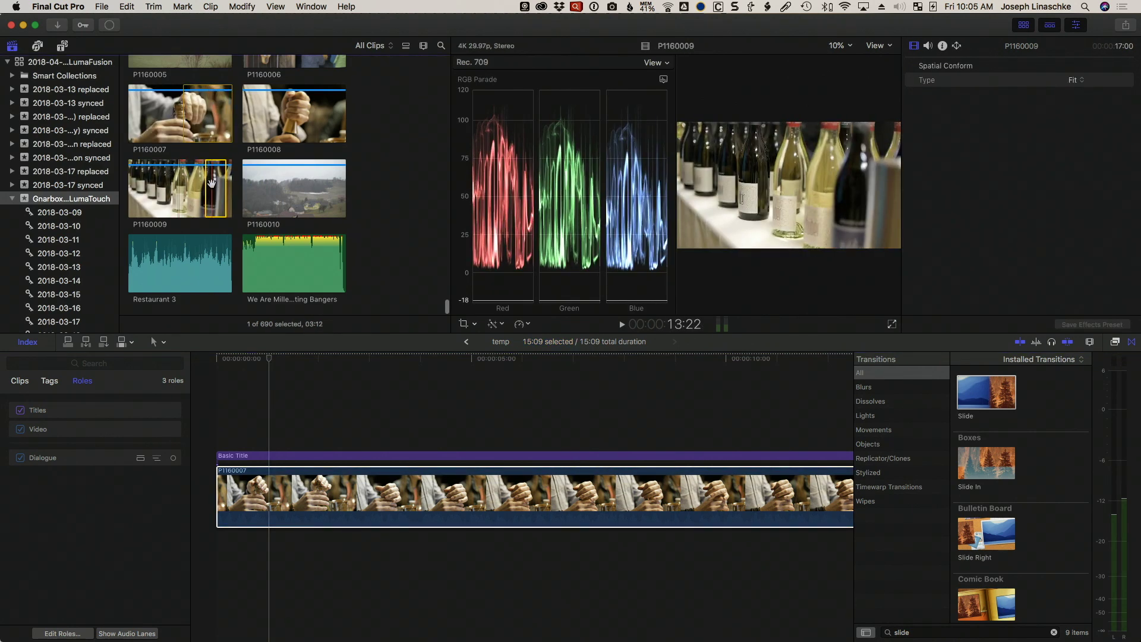
pyautogui.moveTo(211, 184); pyautogui.dragTo(310, 455)
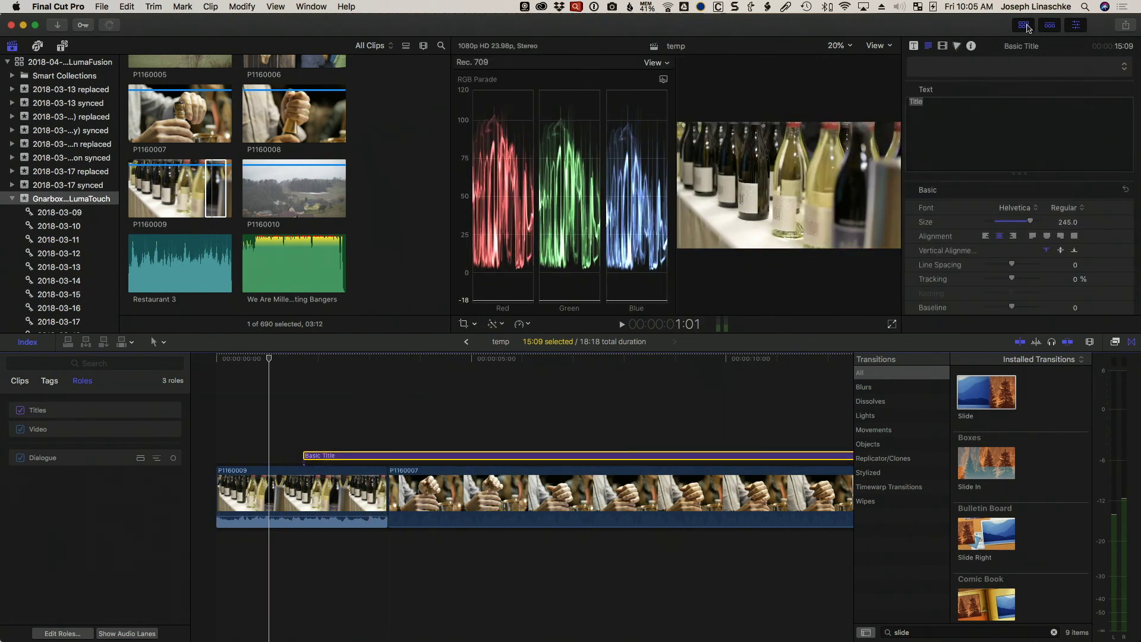
# Apply the Slide transition to the start of the Basic Title with the media browser hidden, and play through it.
pyautogui.click(1023, 25)
pyautogui.moveTo(987, 392); pyautogui.dragTo(308, 428)
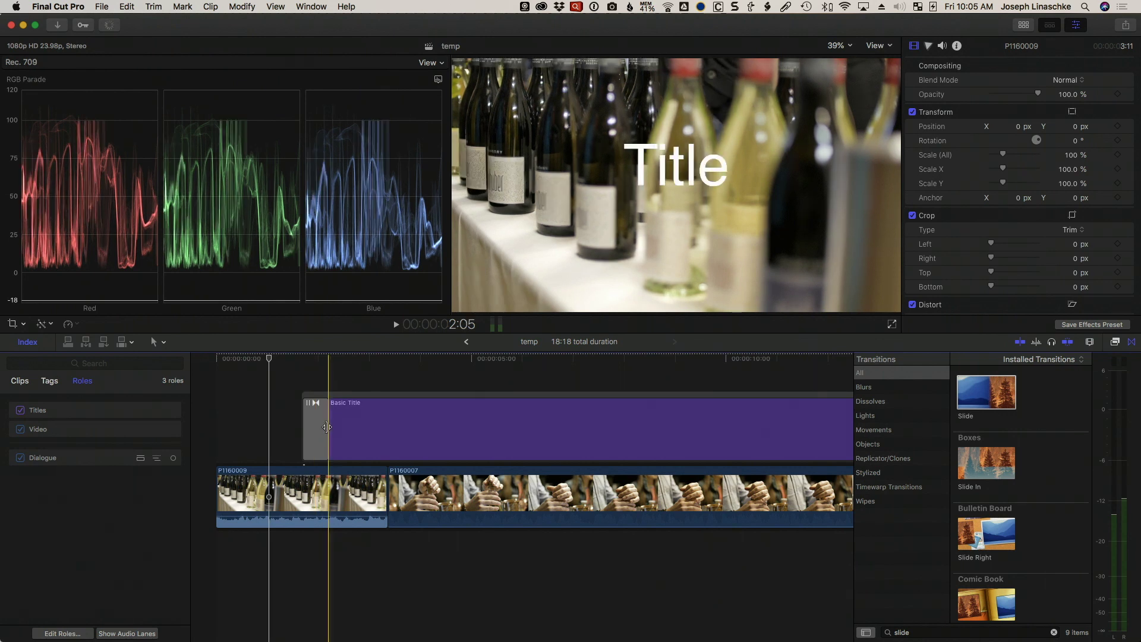
pyautogui.press('space')
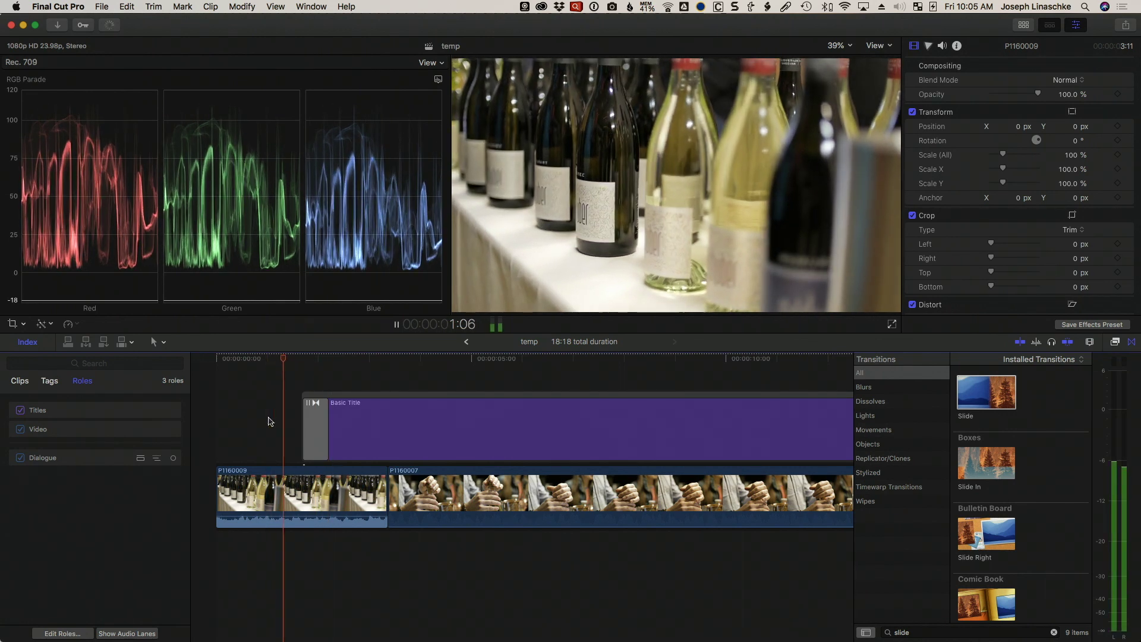
pyautogui.press('space')
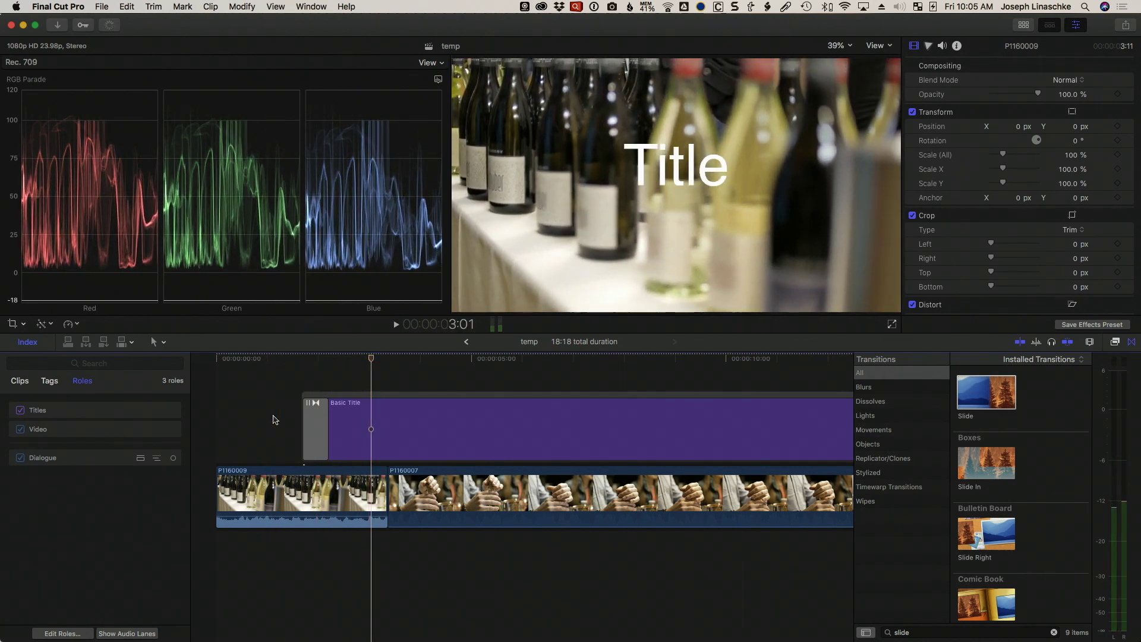
# Delete the Slide transition at the start of the Basic Title and undo the deletion, replaying that section.
pyautogui.click(316, 414)
pyautogui.press('Delete')
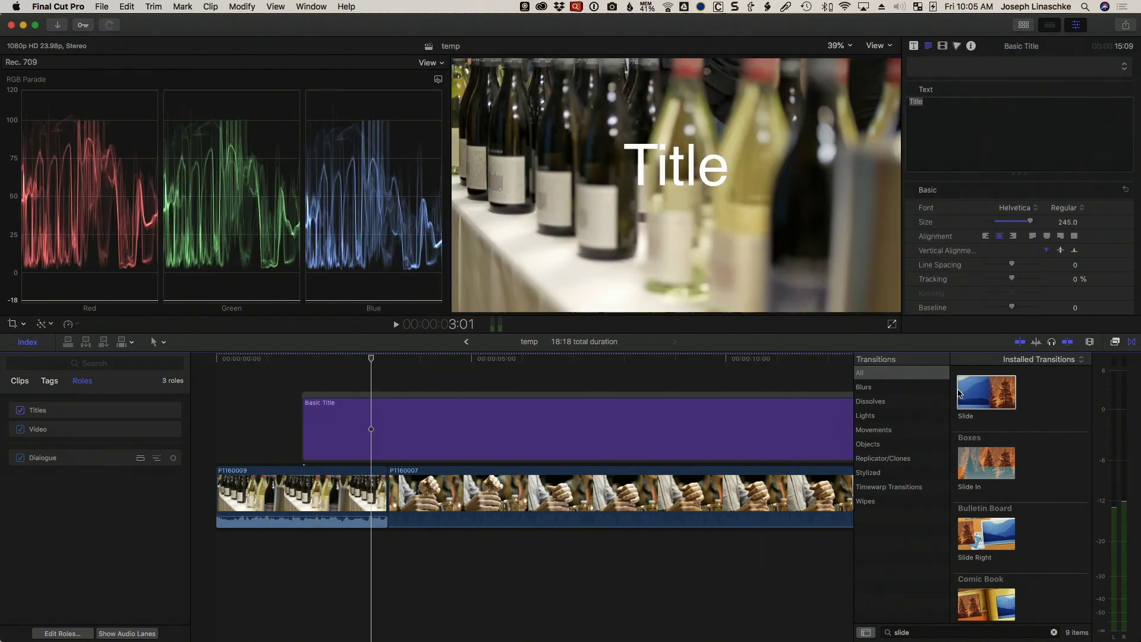
pyautogui.press('super+z')
pyautogui.press('space')
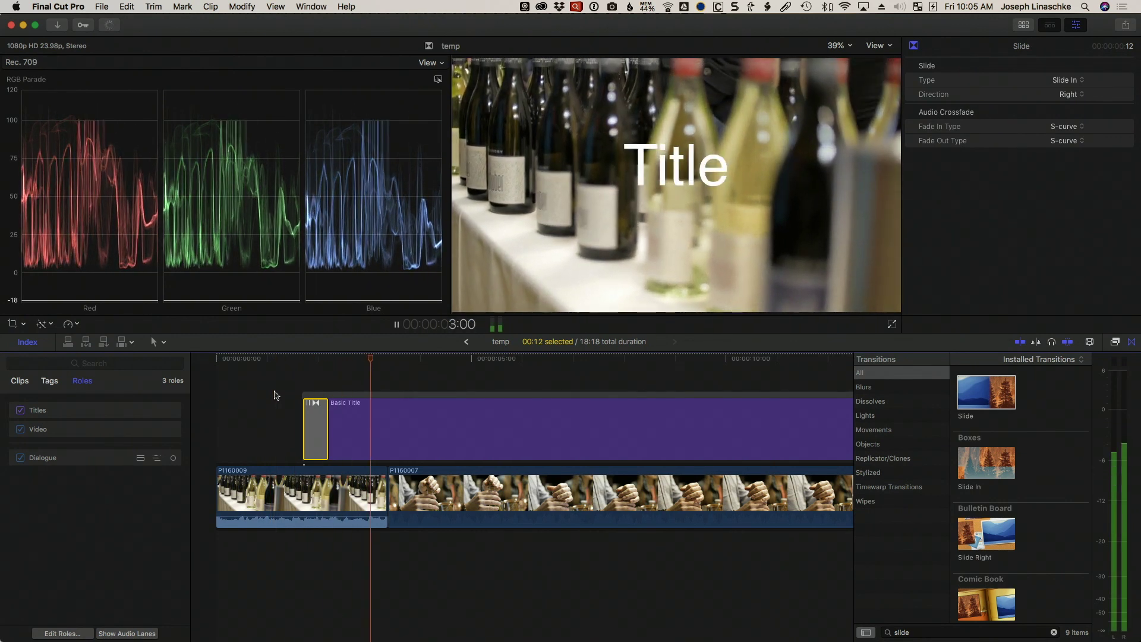
pyautogui.press('space')
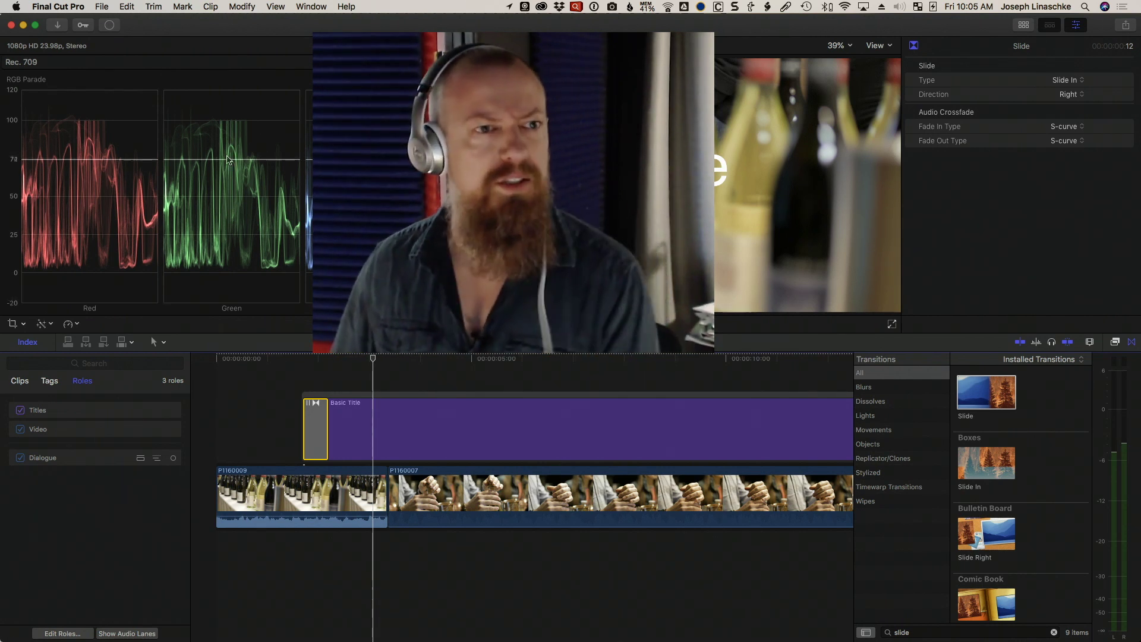
# Look up the version information of the Mac and of the editing program, and close the information windows.
pyautogui.click(16, 6)
pyautogui.click(23, 21)
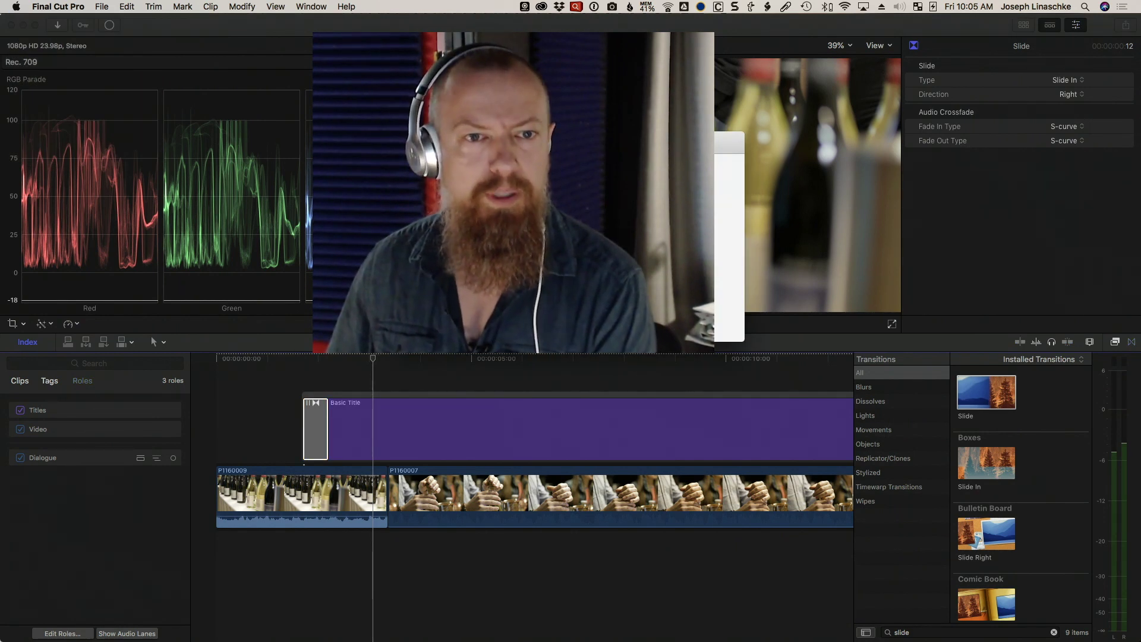
pyautogui.click(57, 7)
pyautogui.click(59, 18)
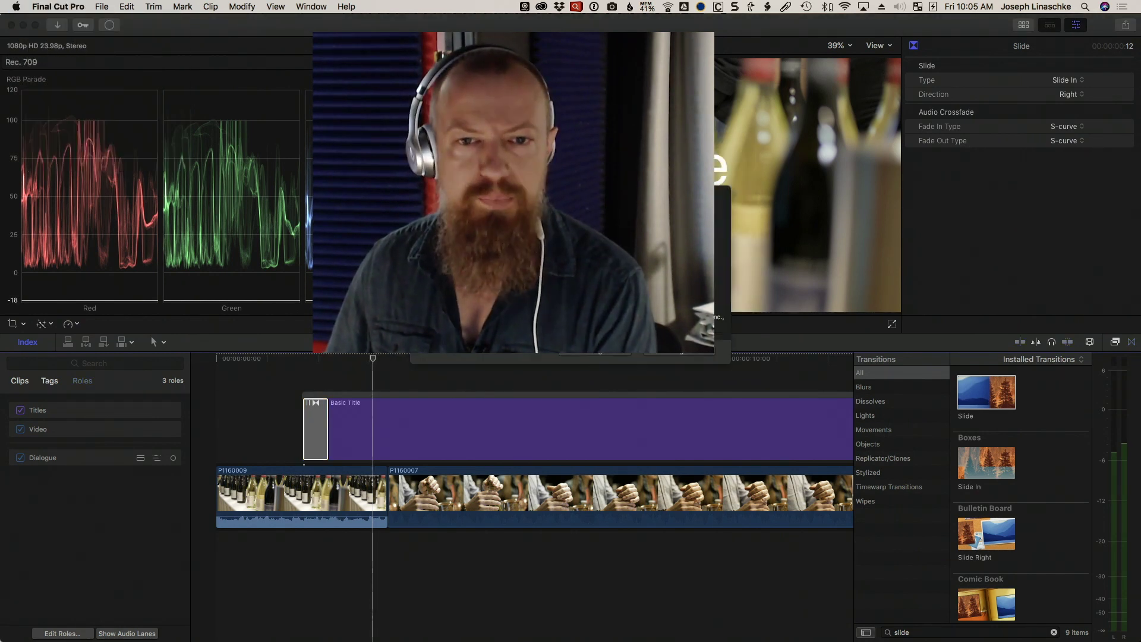
pyautogui.press('super+w')
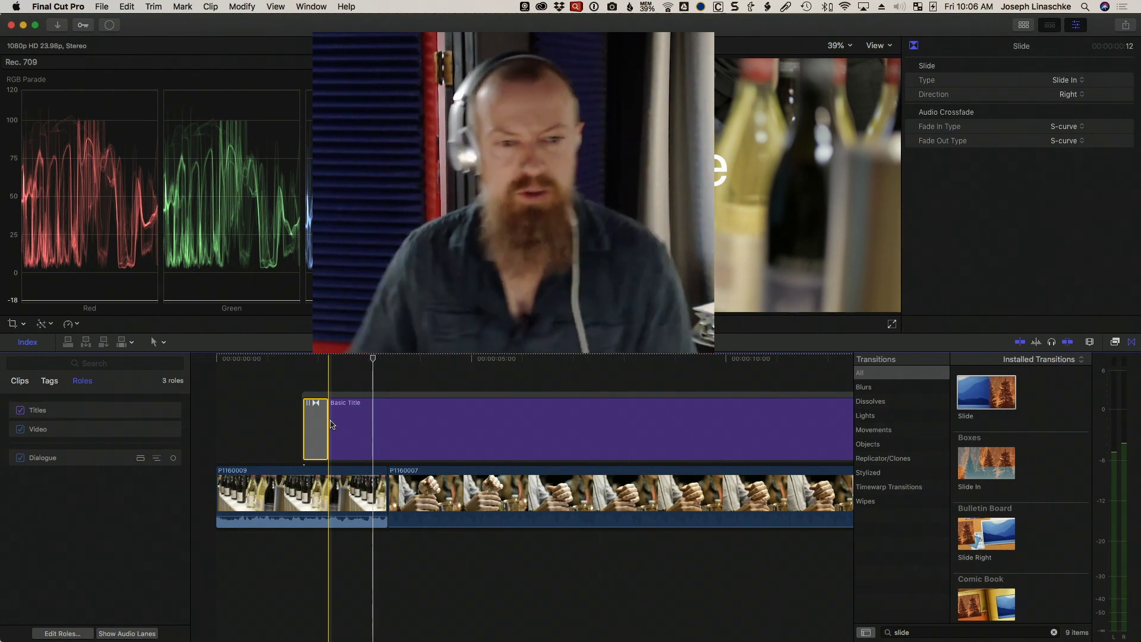
# Play the timeline through the Slide transition to check how the Basic Title enters.
pyautogui.click(315, 425)
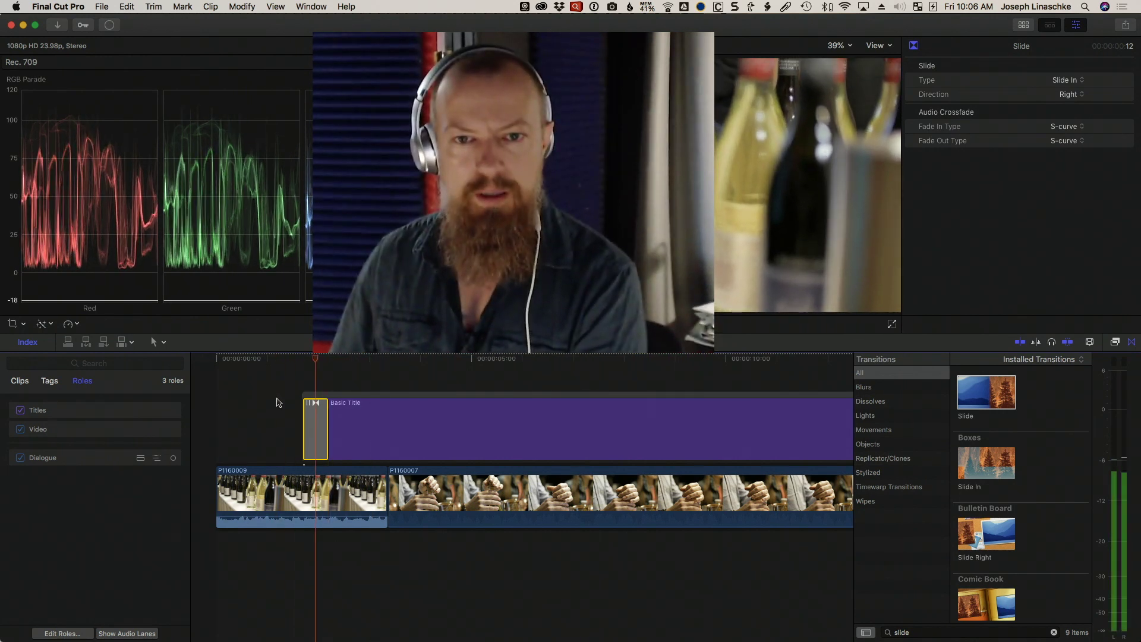
pyautogui.press('space')
pyautogui.press('space')
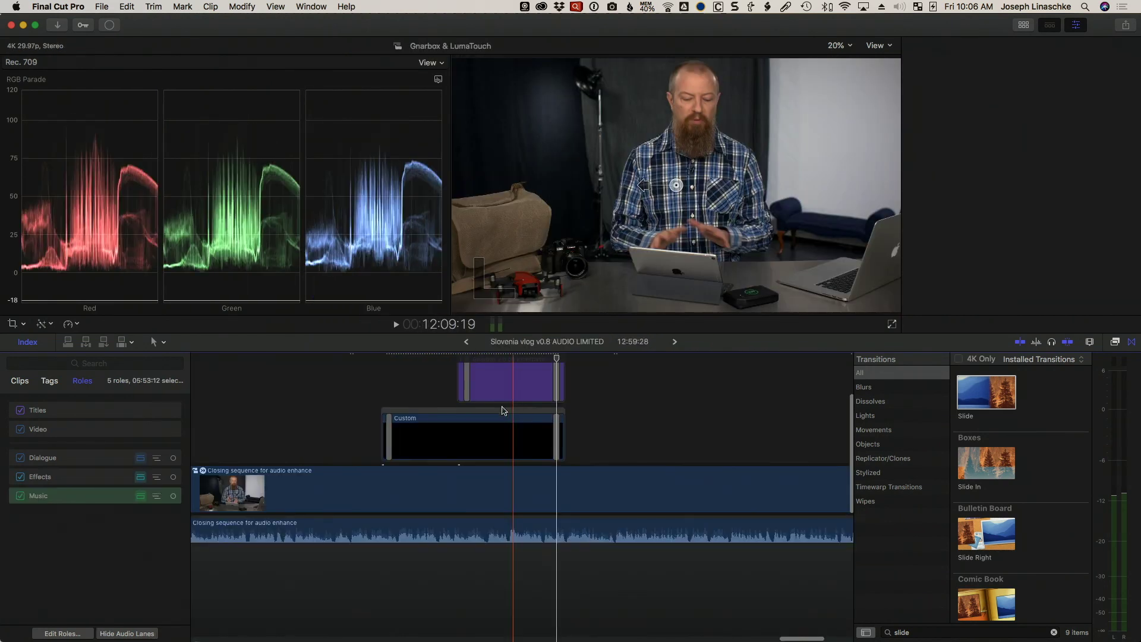
# Show the entire timeline of the Slovenia vlog v0.8 AUDIO LIMITED project.
pyautogui.hotkey('shift', 'z')
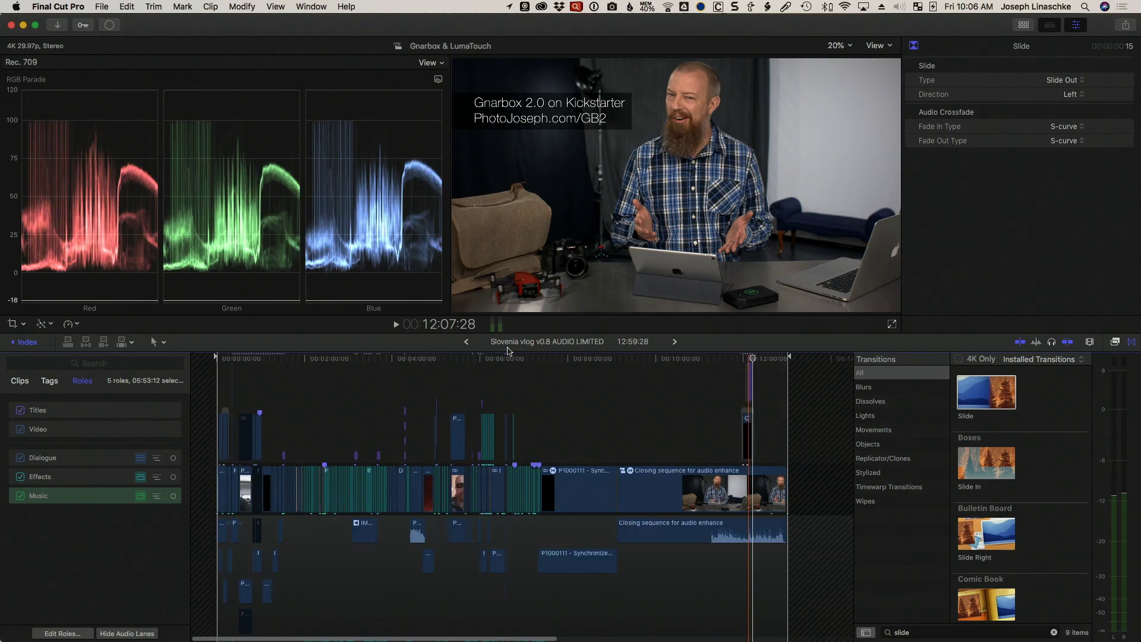